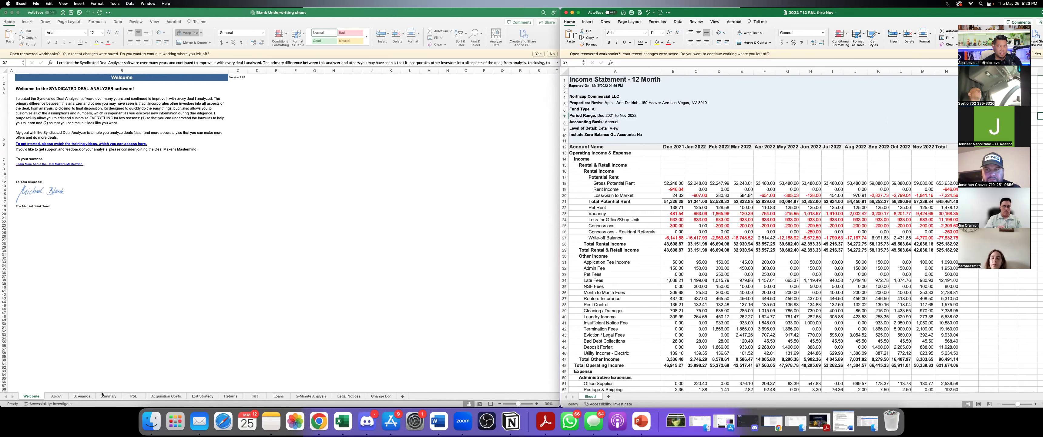
# Step: Look over the P&L, Summary and Scenarios sheets of the blank underwriting workbook at a readable size
pyautogui.click(132, 396)
pyautogui.click(131, 396)
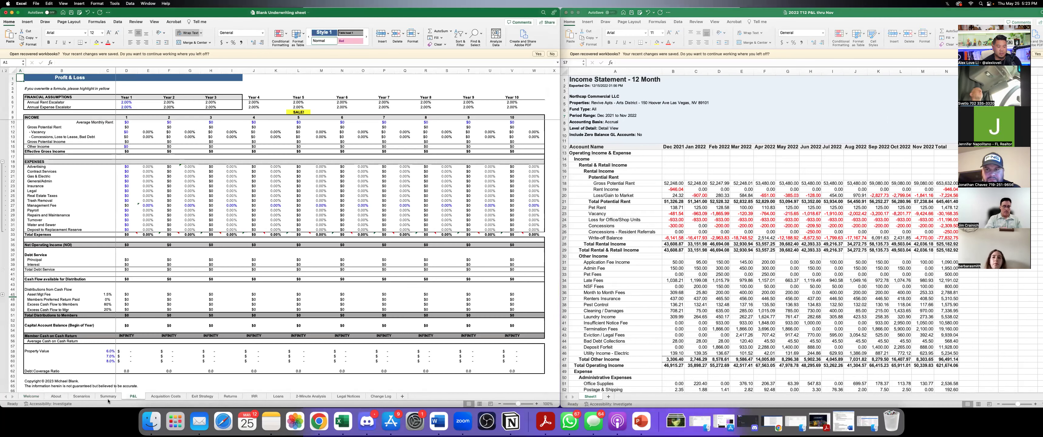
pyautogui.click(521, 404)
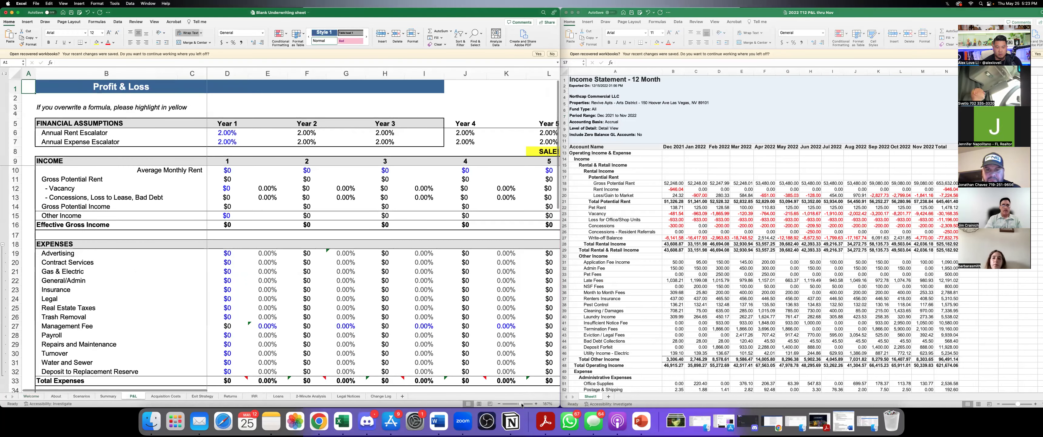
pyautogui.moveTo(521, 403); pyautogui.dragTo(520, 404)
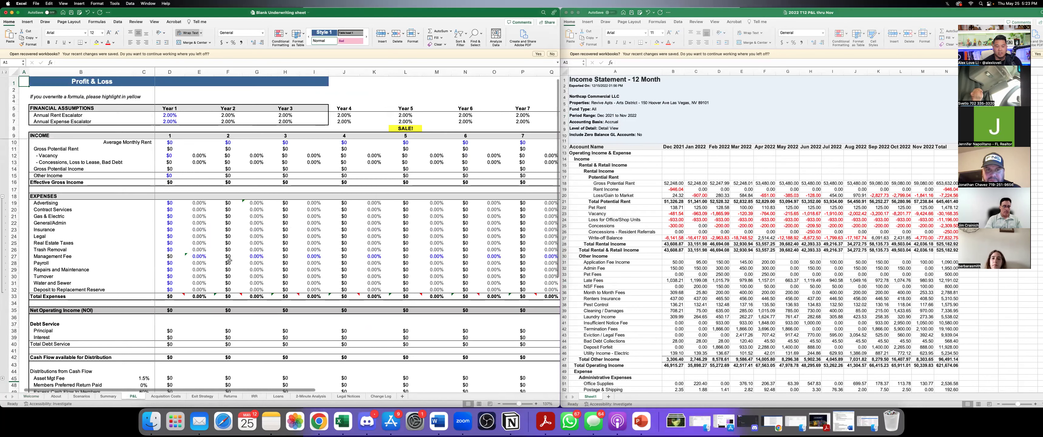
pyautogui.click(107, 396)
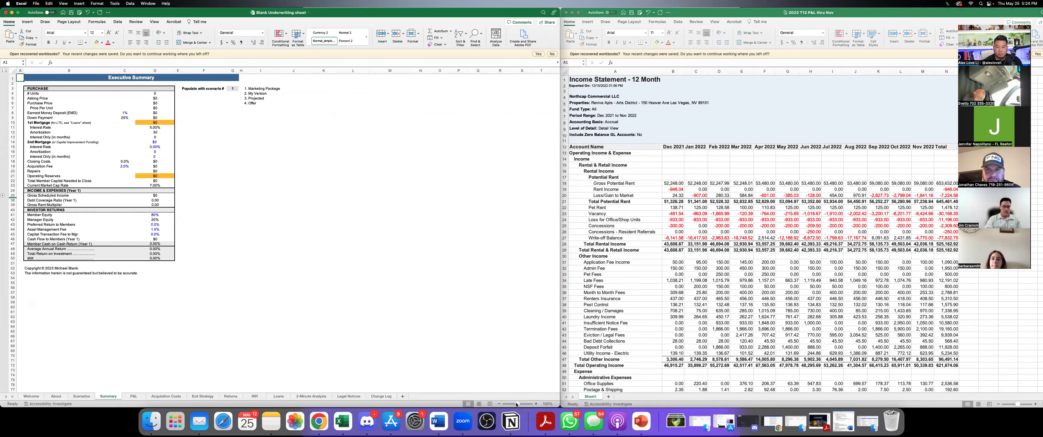
pyautogui.moveTo(517, 404); pyautogui.dragTo(519, 404)
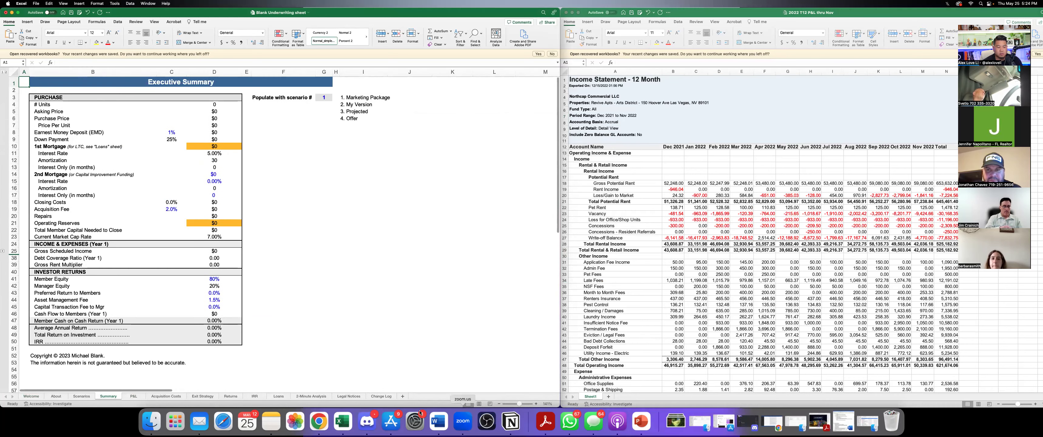
pyautogui.click(83, 396)
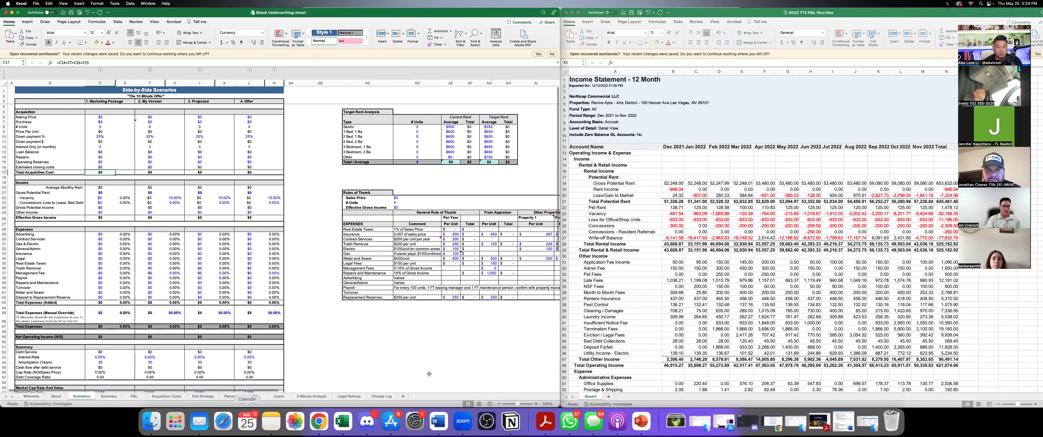
pyautogui.moveTo(517, 404); pyautogui.dragTo(520, 405)
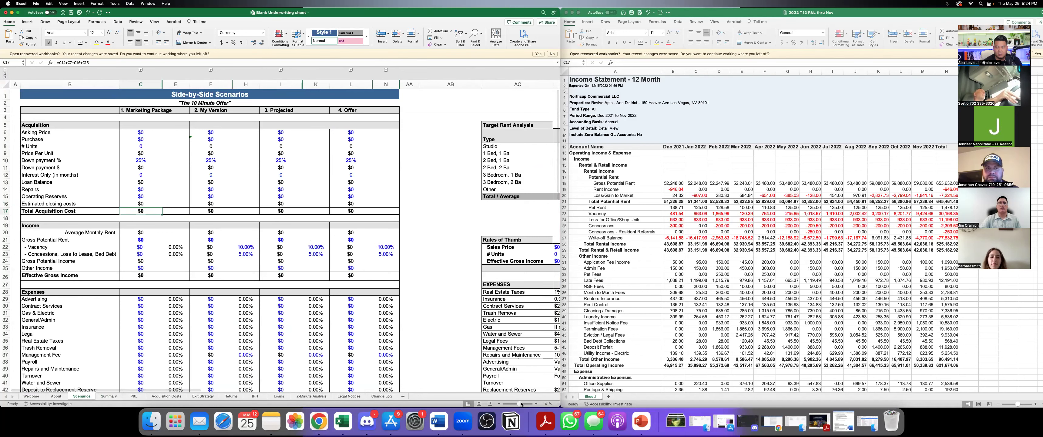
pyautogui.moveTo(519, 405); pyautogui.dragTo(521, 403)
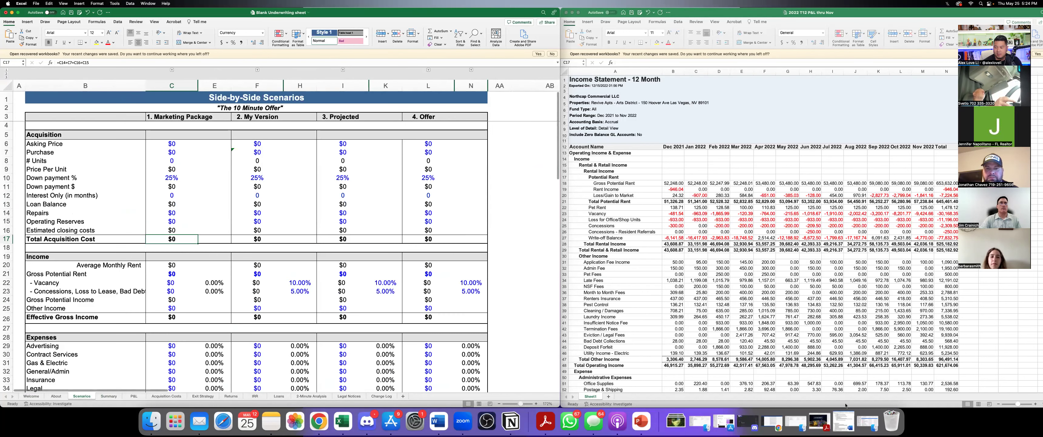
# Step: Enlarge the 12-month income statement so the account names and all columns from Dec 2021 to Total are readable
pyautogui.click(1019, 405)
pyautogui.moveTo(1019, 405); pyautogui.dragTo(1020, 405)
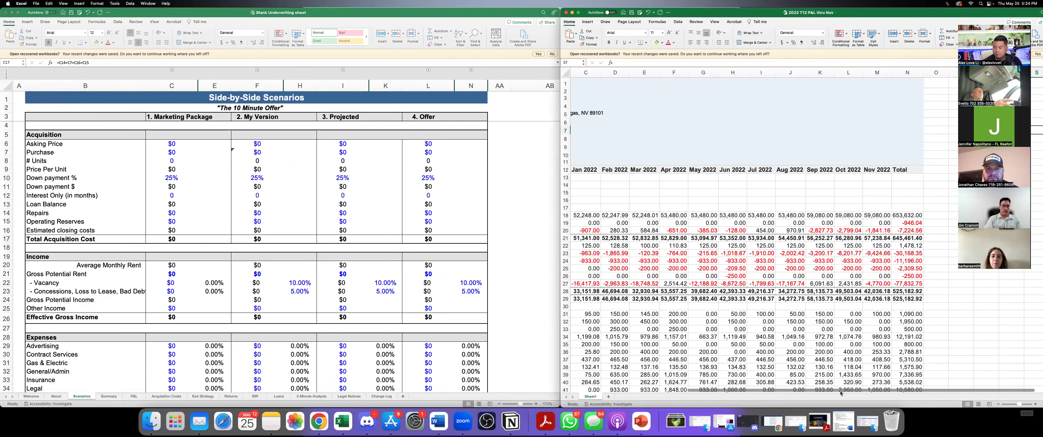
pyautogui.hscroll(-3, 841, 391)
pyautogui.hscroll(-5, 785, 387)
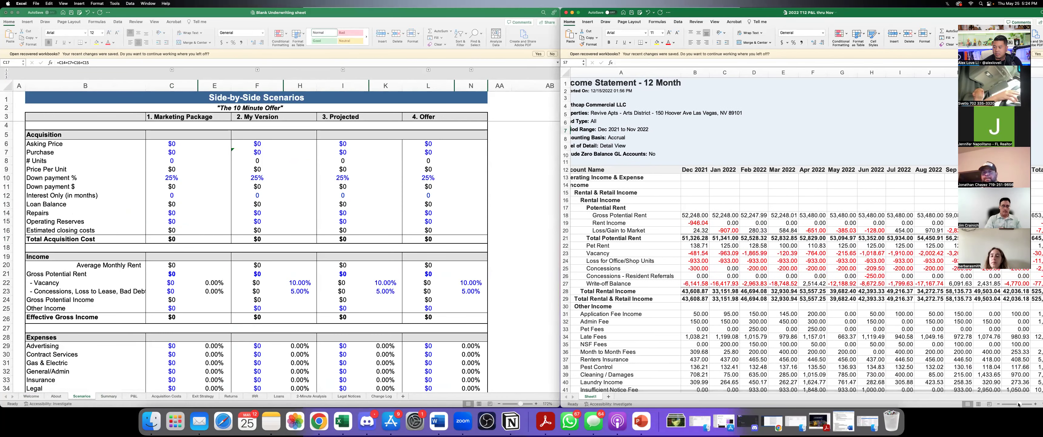
pyautogui.moveTo(1018, 404); pyautogui.dragTo(1019, 403)
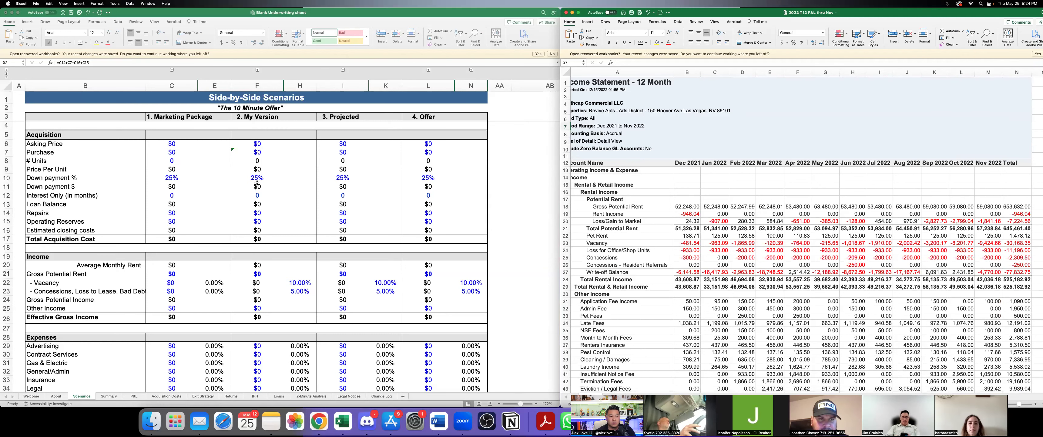
# Step: Examine the Deal Readiness Dashboard criteria and the questionnaire on the underwriting workbook's About sheet
pyautogui.click(55, 397)
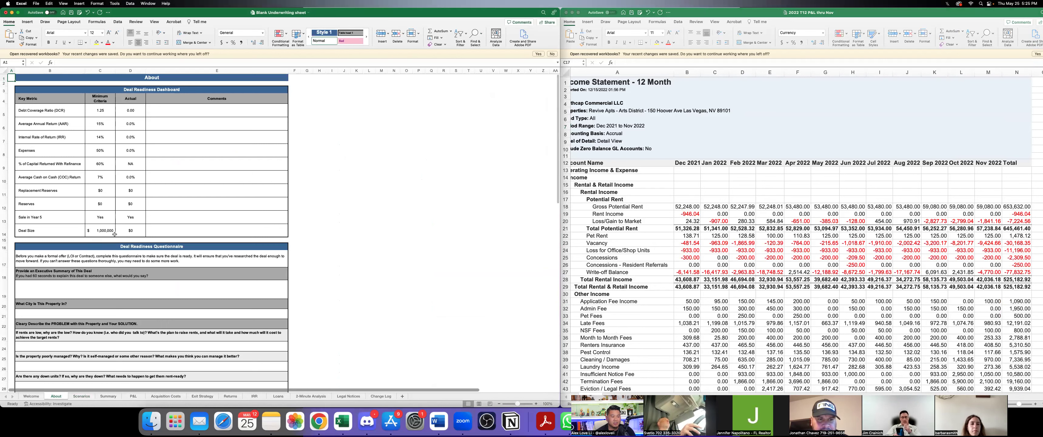
pyautogui.moveTo(517, 403); pyautogui.dragTo(521, 404)
pyautogui.scroll(-1, 145, 215)
pyautogui.scroll(-2, 145, 215)
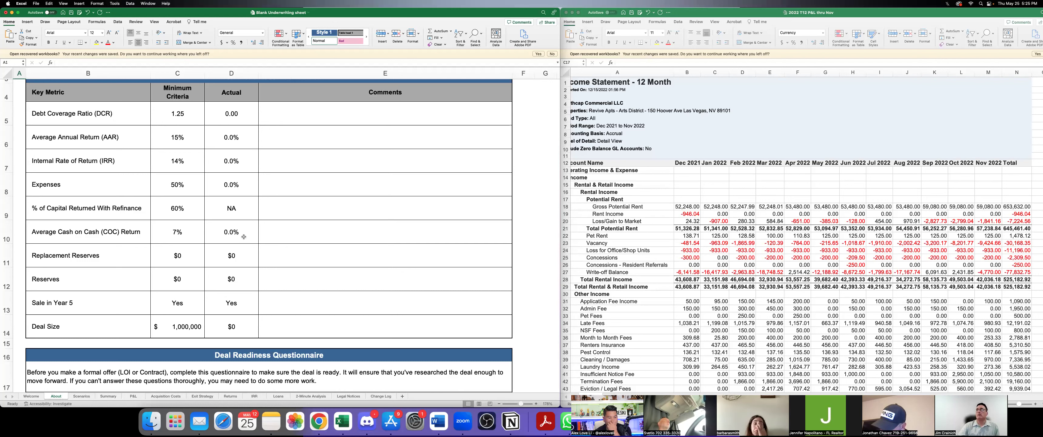
pyautogui.scroll(-5, 193, 231)
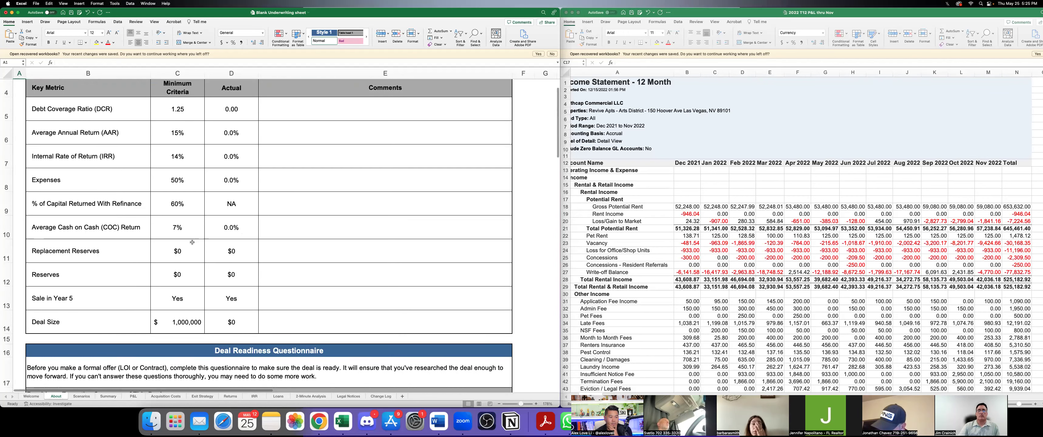
pyautogui.scroll(-6, 194, 250)
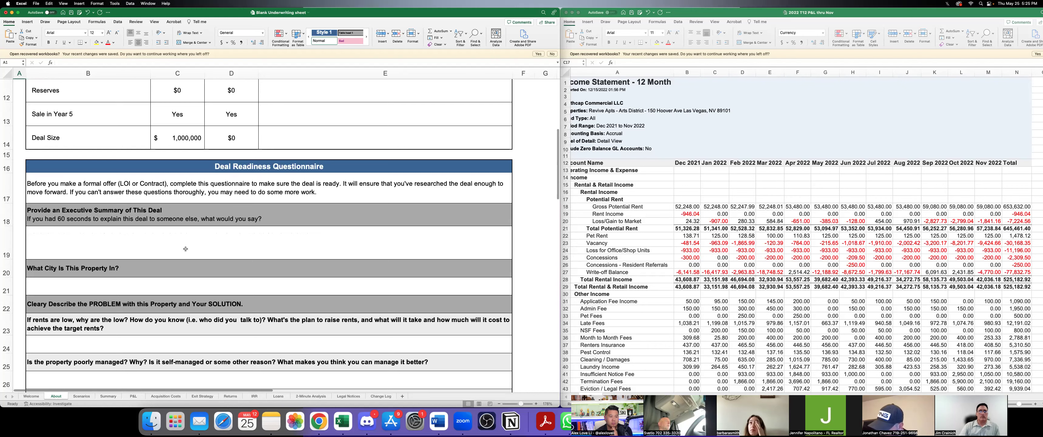
pyautogui.scroll(-1, 185, 249)
pyautogui.scroll(-2, 186, 248)
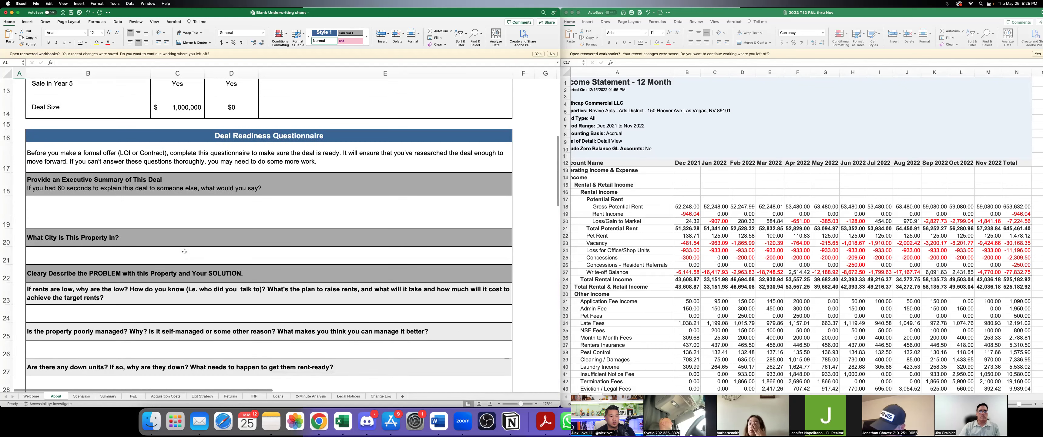
pyautogui.scroll(10, 185, 251)
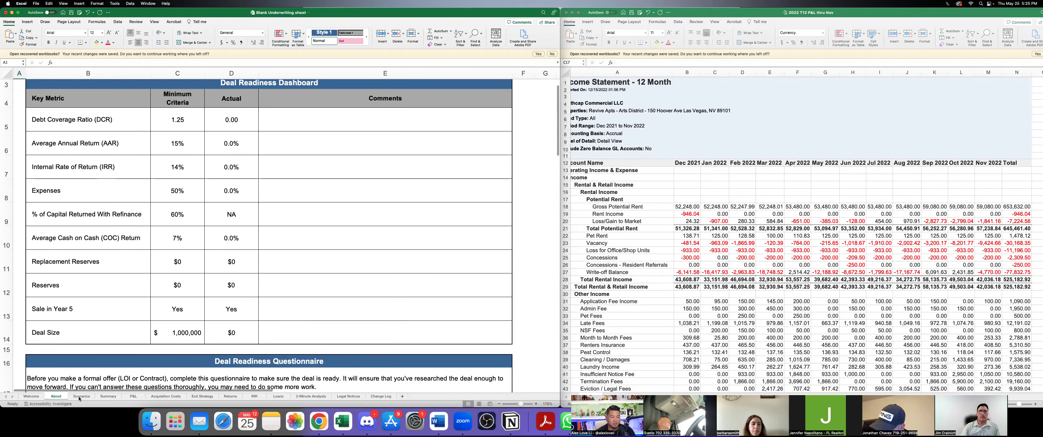
# Step: On the Scenarios sheet, set the Marketing Package asking price to 9,000,000 and the number of units to 56
pyautogui.click(80, 396)
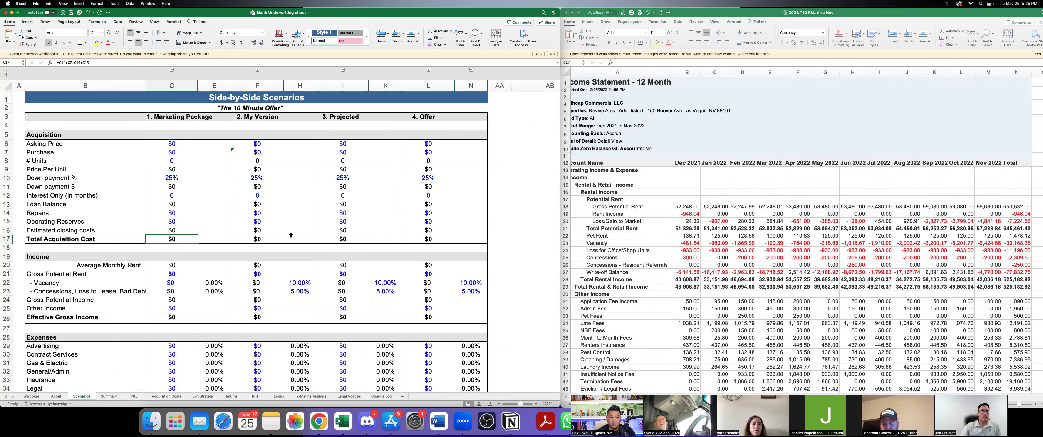
pyautogui.click(169, 143)
pyautogui.write('9,')
pyautogui.write('000,00')
pyautogui.write('0')
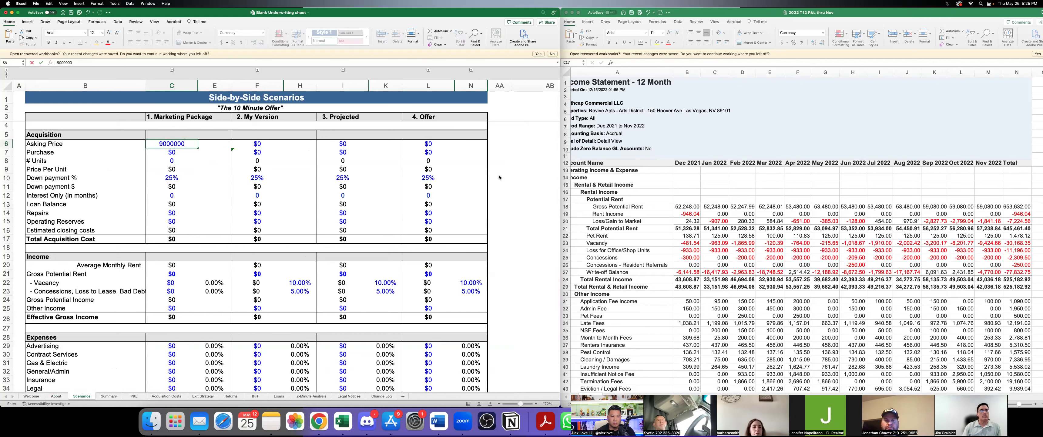
pyautogui.press('Return')
pyautogui.press('Return')
pyautogui.press('Return')
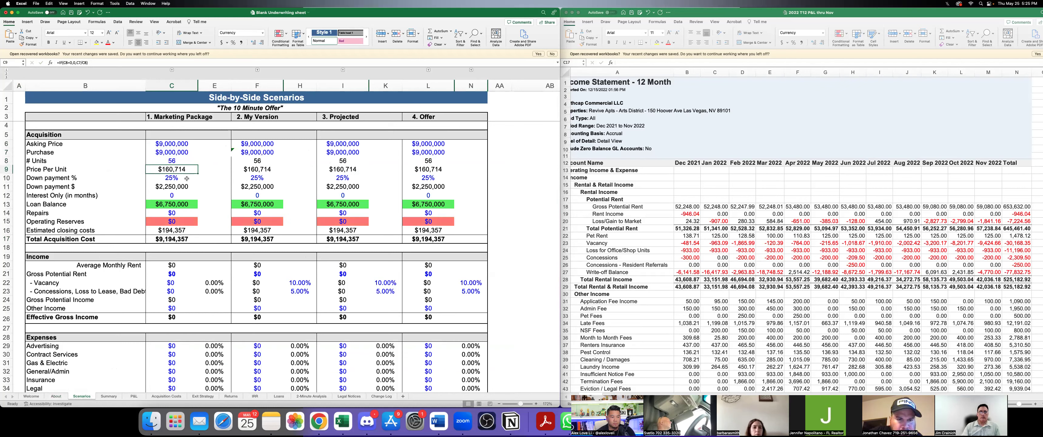
# Step: Set the Marketing Package down payment percentage to 40%
pyautogui.click(174, 177)
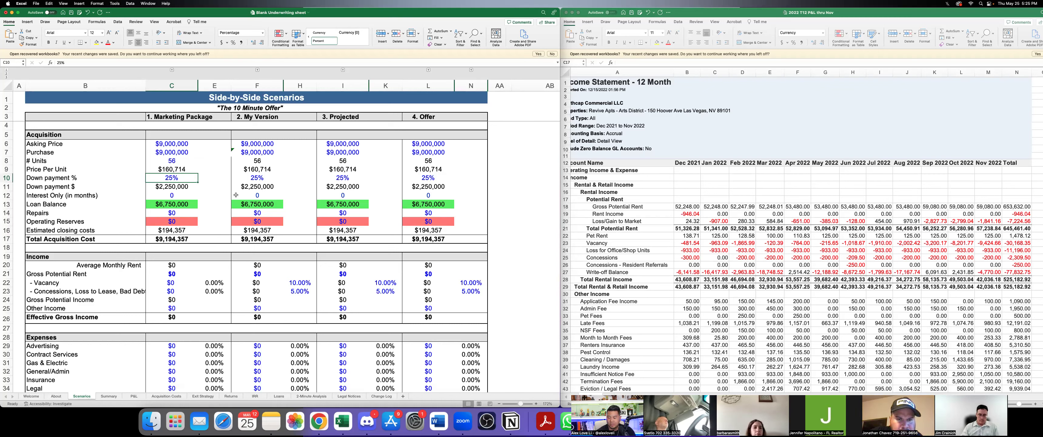
pyautogui.write('40')
pyautogui.press('Return')
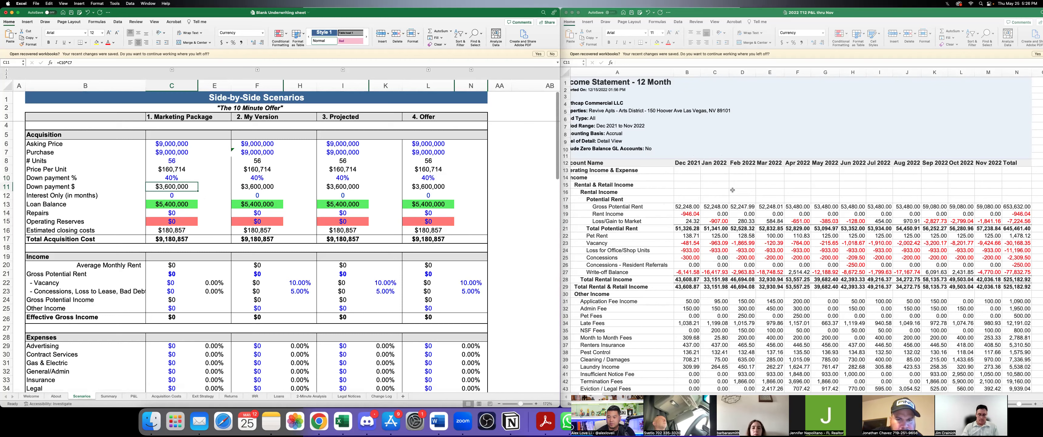
# Step: Examine the rental income, vacancy, concession and other income accounts in the 12-month income statement
pyautogui.scroll(-2, 712, 192)
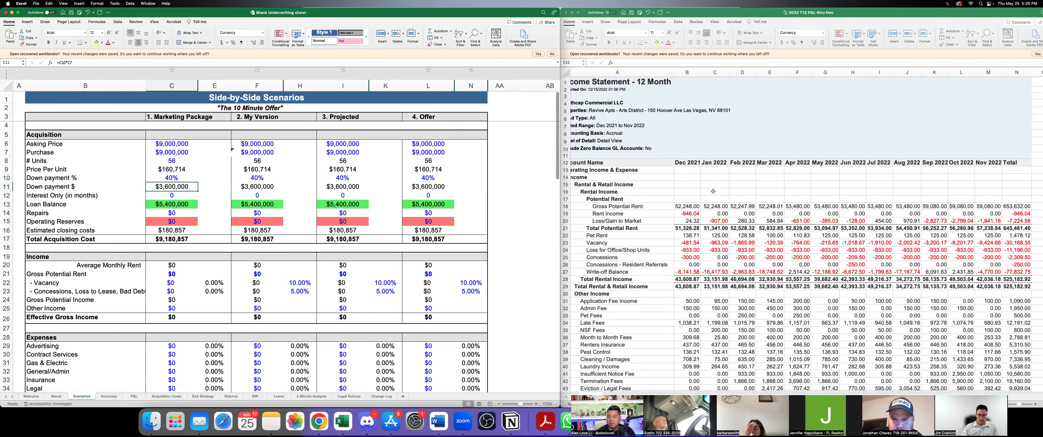
pyautogui.scroll(-1, 711, 198)
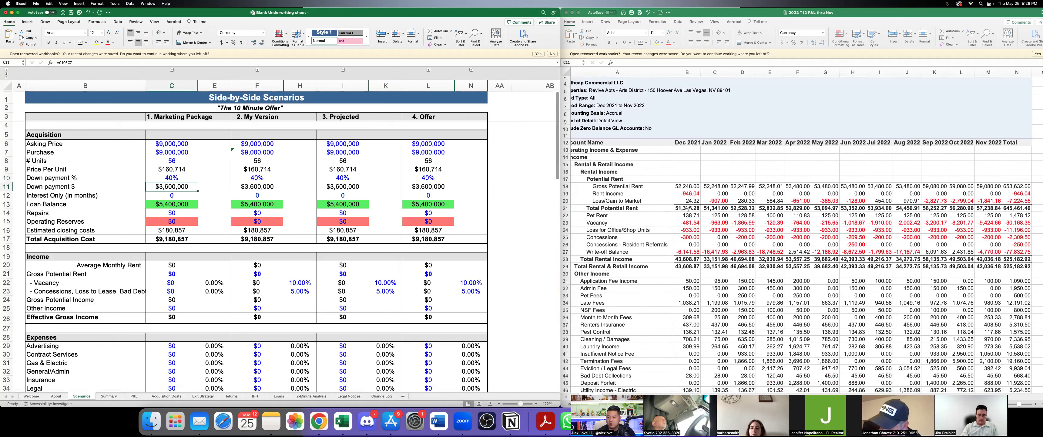
pyautogui.click(623, 208)
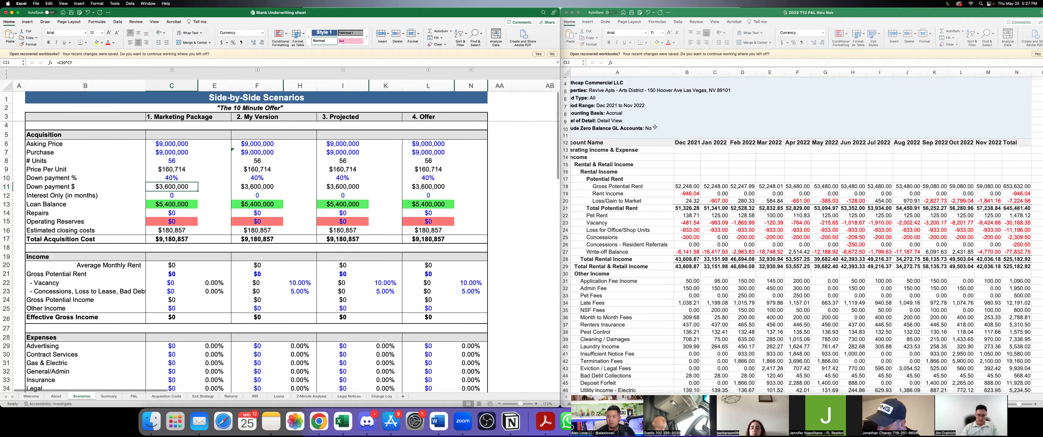
pyautogui.click(612, 259)
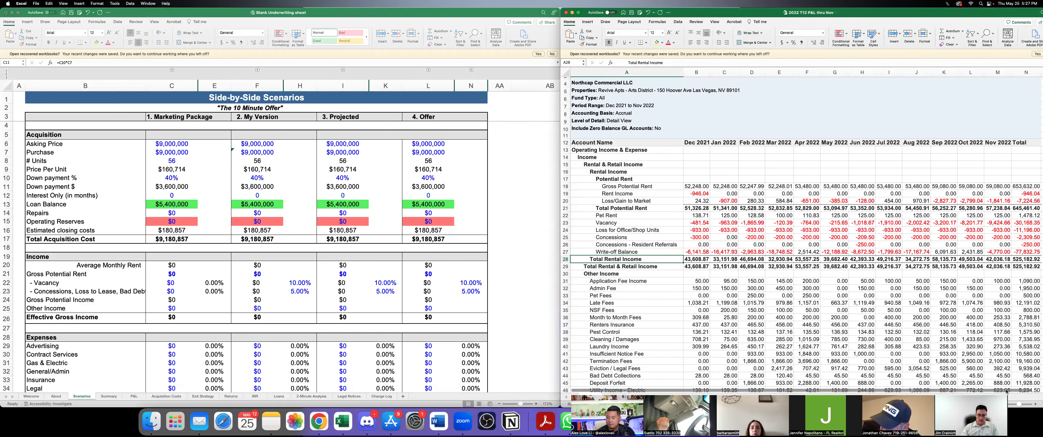
pyautogui.hscroll(1, 1018, 389)
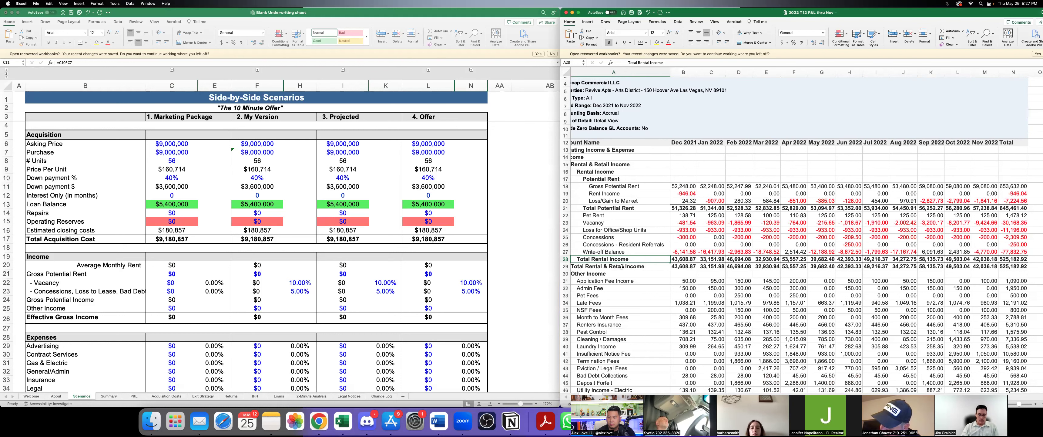
pyautogui.scroll(-1, 622, 266)
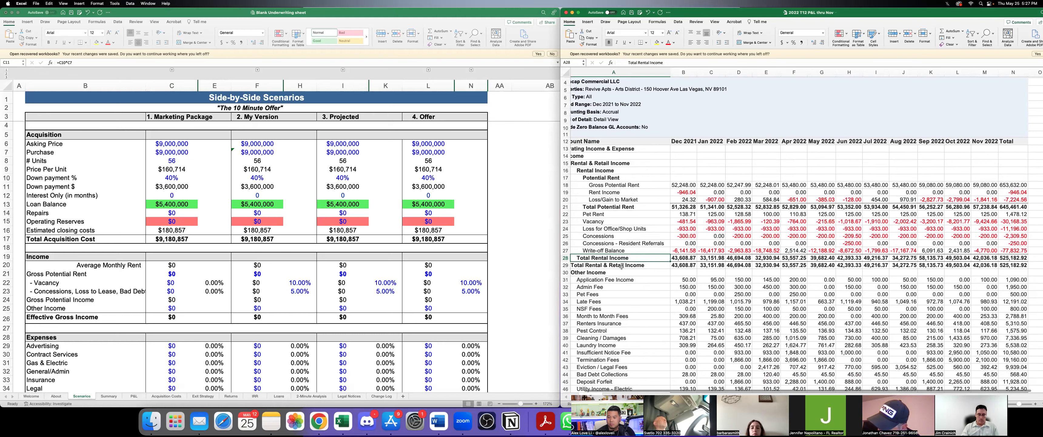
pyautogui.scroll(-1, 622, 266)
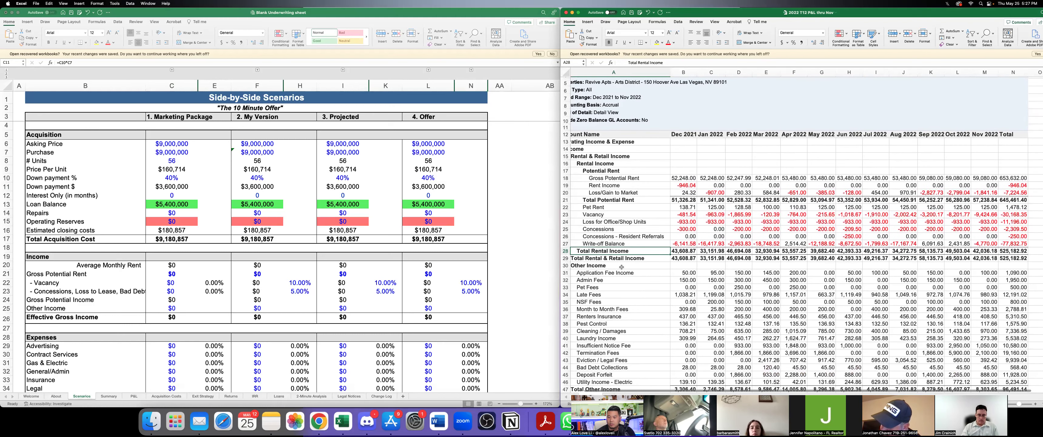
pyautogui.scroll(-1, 621, 267)
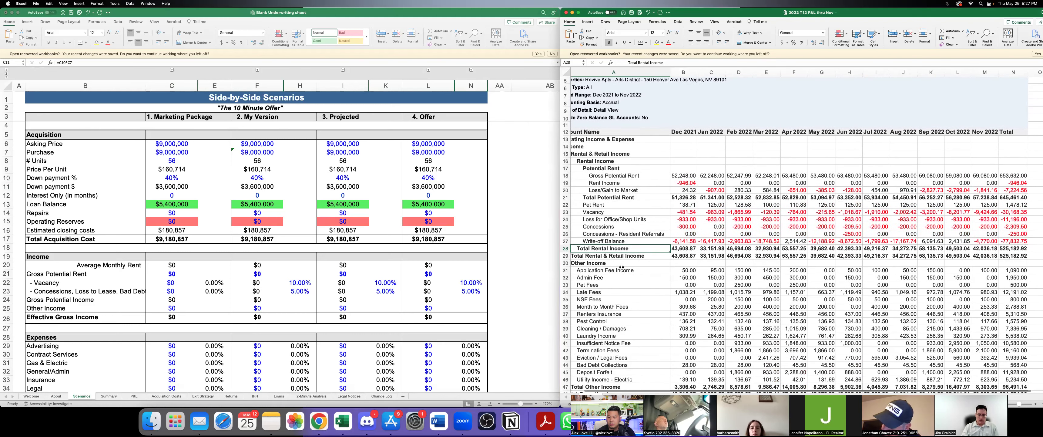
pyautogui.scroll(-3, 622, 267)
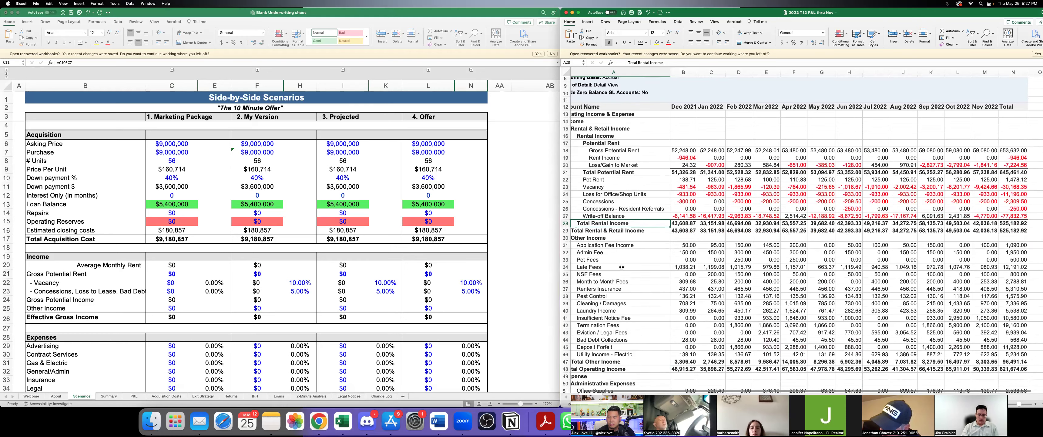
# Step: Examine the income statement's expense categories, debt service, net operating income and replacement costs, and return to the rental income section
pyautogui.scroll(-10, 621, 267)
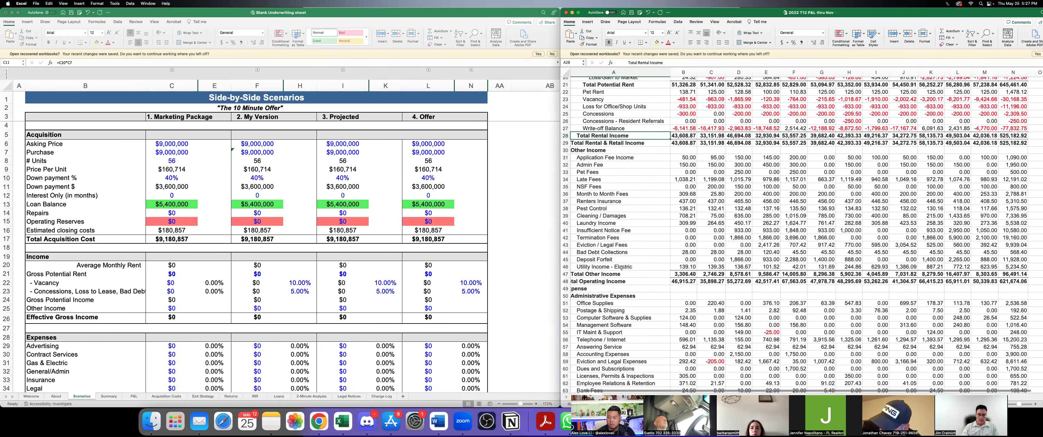
pyautogui.scroll(-5, 621, 266)
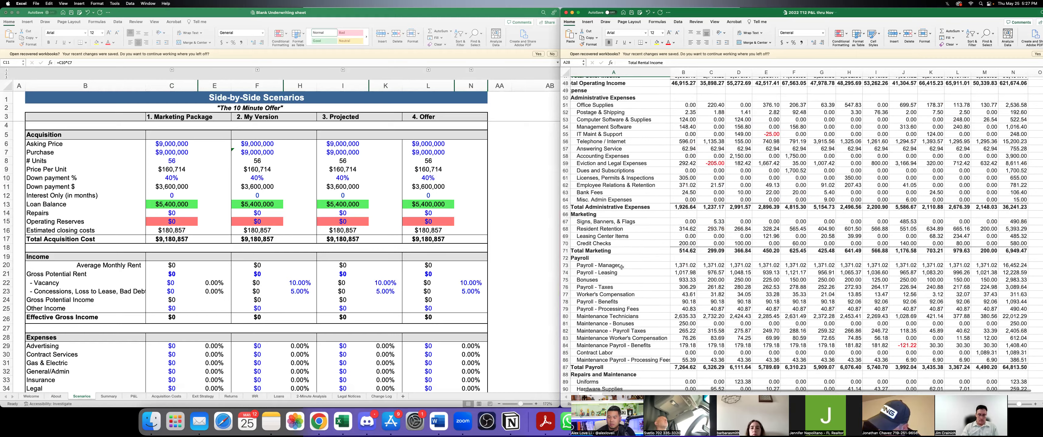
pyautogui.scroll(-8, 622, 267)
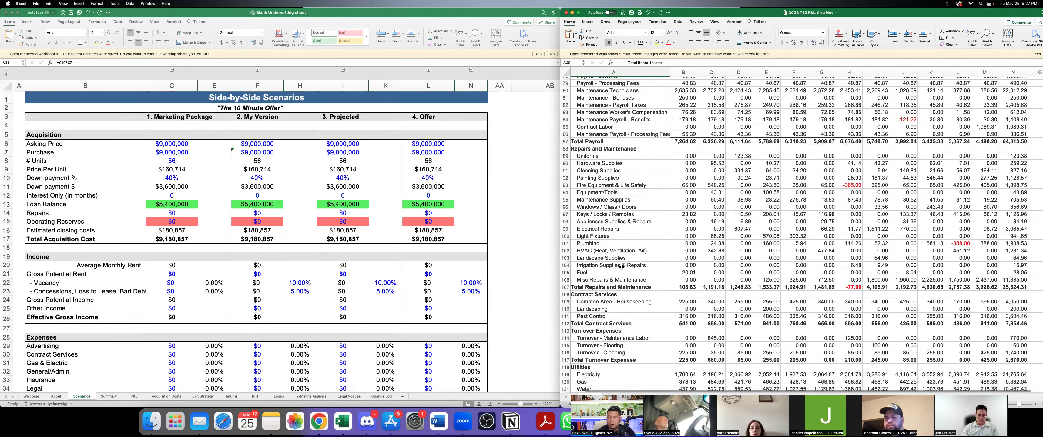
pyautogui.scroll(-4, 621, 267)
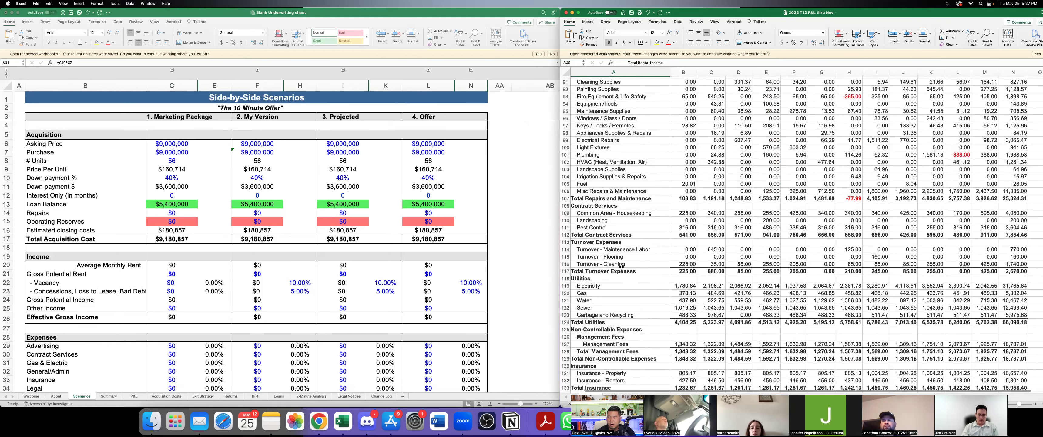
pyautogui.scroll(-4, 622, 267)
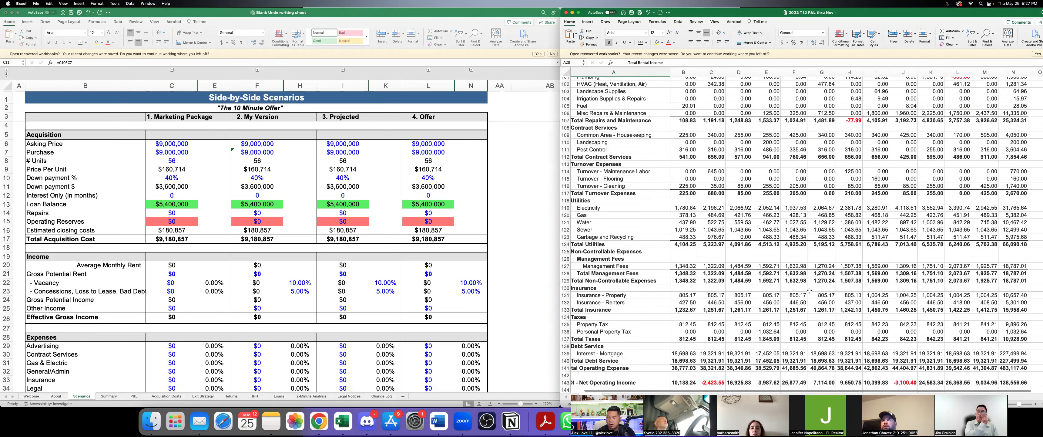
pyautogui.scroll(-2, 649, 275)
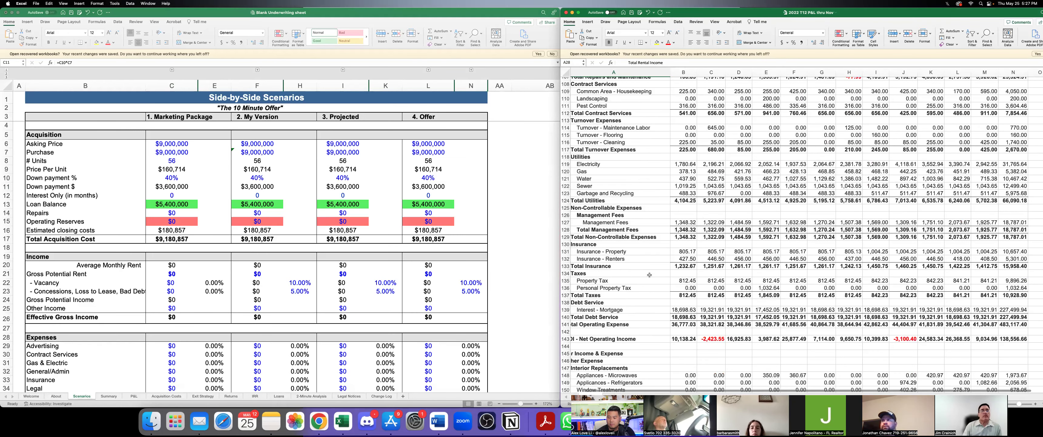
pyautogui.scroll(-1, 649, 275)
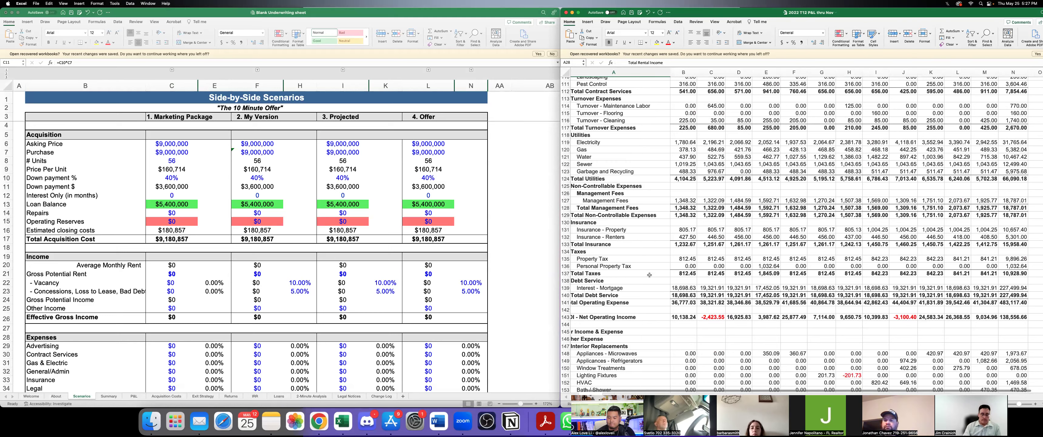
pyautogui.scroll(-1, 649, 275)
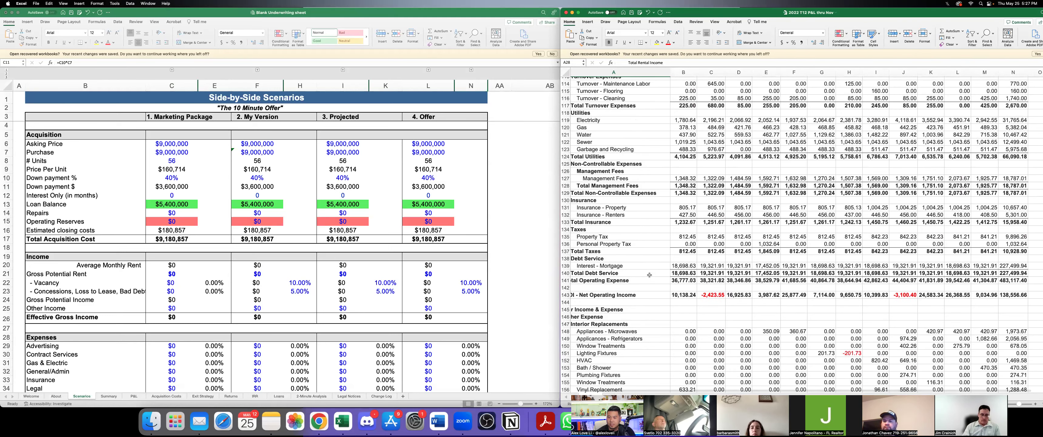
pyautogui.scroll(-1, 649, 274)
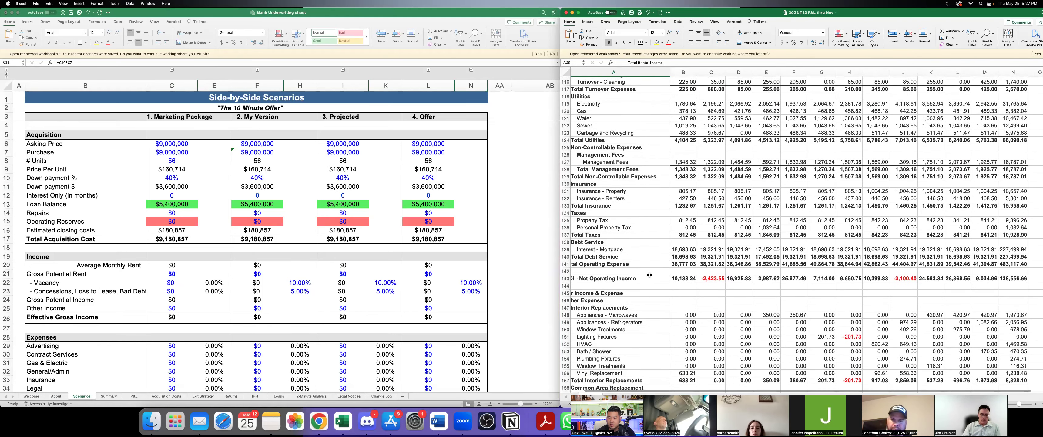
pyautogui.scroll(-3, 649, 275)
pyautogui.scroll(-4, 649, 274)
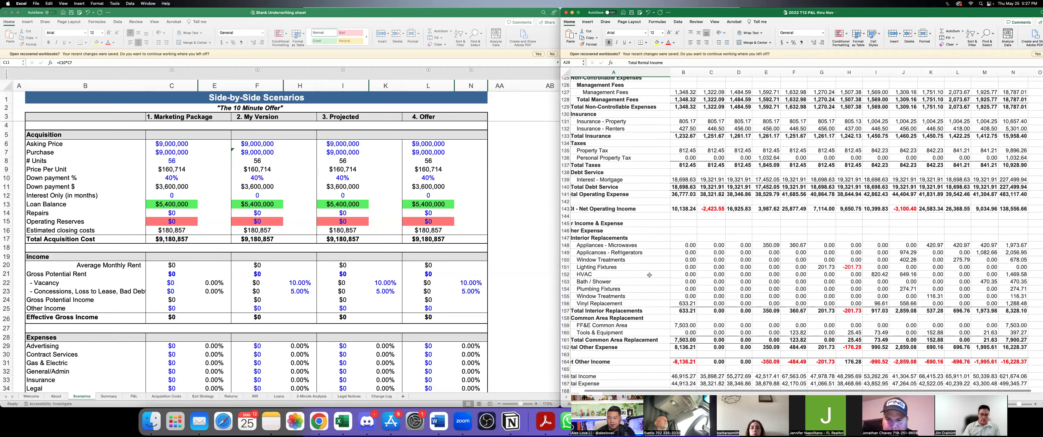
pyautogui.scroll(20, 649, 274)
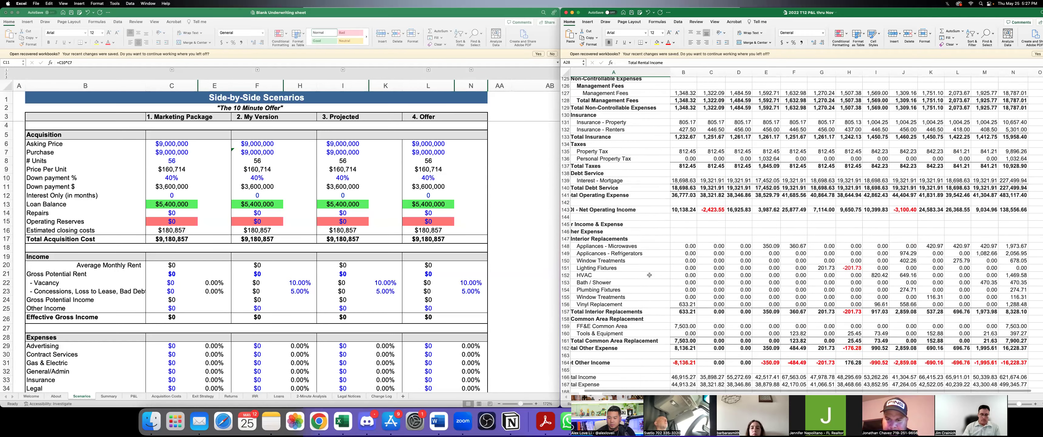
pyautogui.scroll(15, 652, 250)
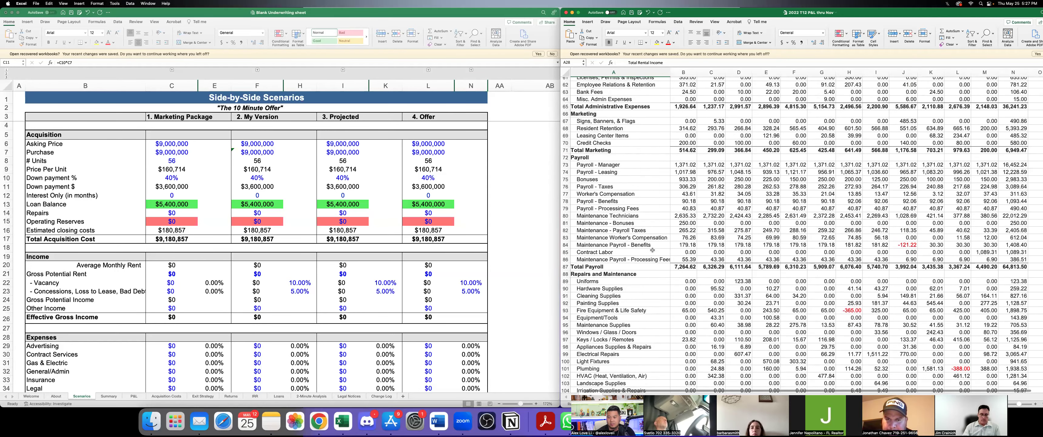
pyautogui.scroll(7, 652, 250)
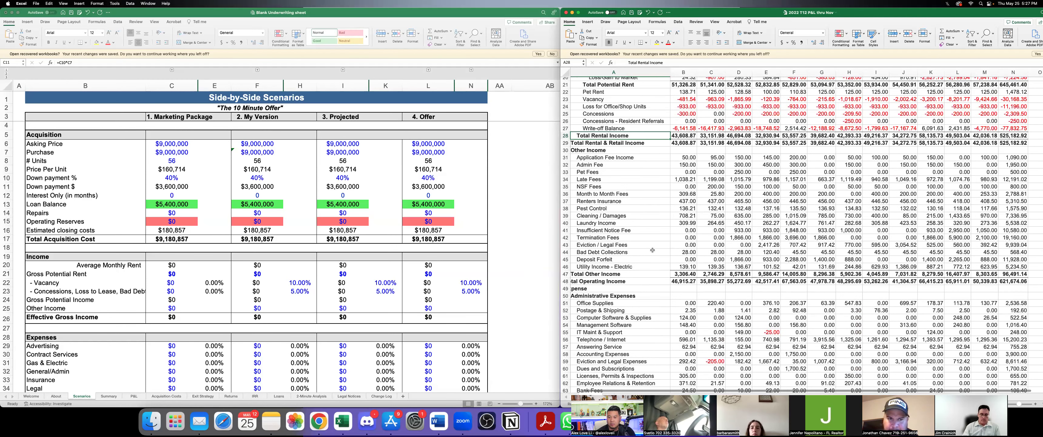
pyautogui.scroll(-1, 652, 249)
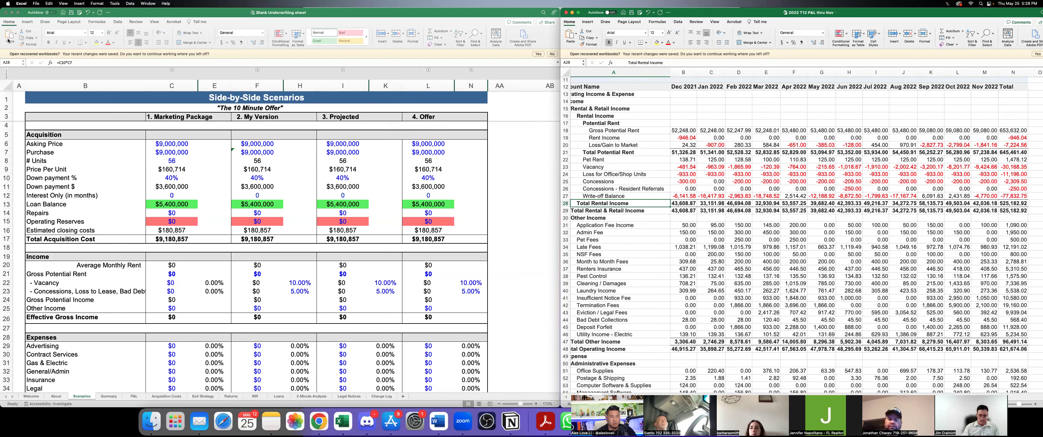
# Step: Minimize the underwriting workbook, open the Rent_roll-Revive Arts 1-11-2023 file from the Real Estate folder's revive hoover subfolder, and close the folder window
pyautogui.click(11, 12)
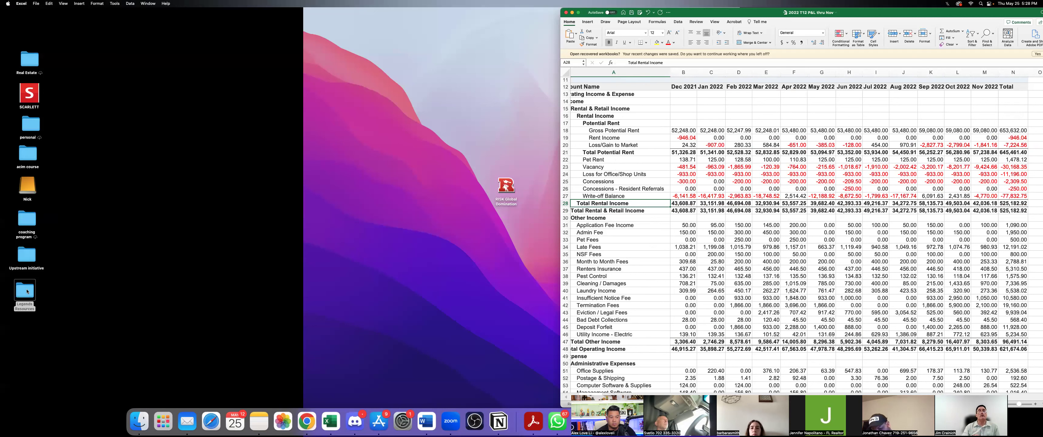
pyautogui.click(27, 291)
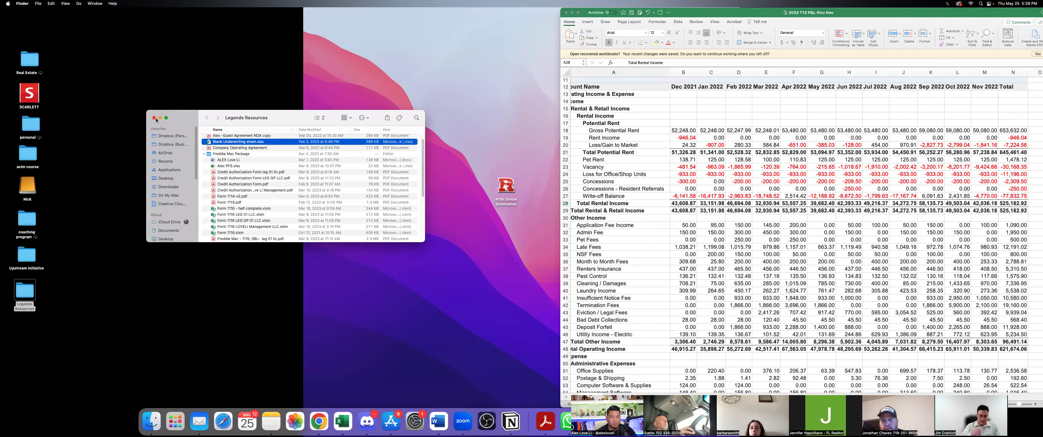
pyautogui.press('super+w')
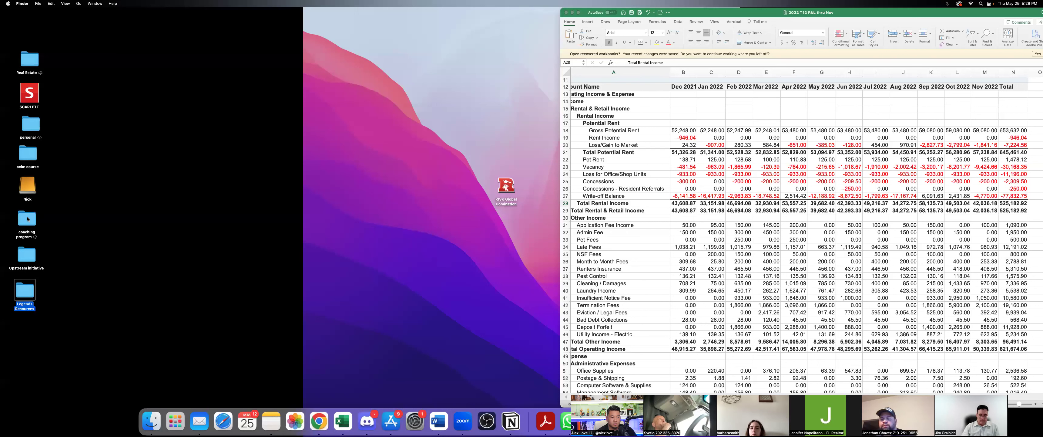
pyautogui.click(33, 63)
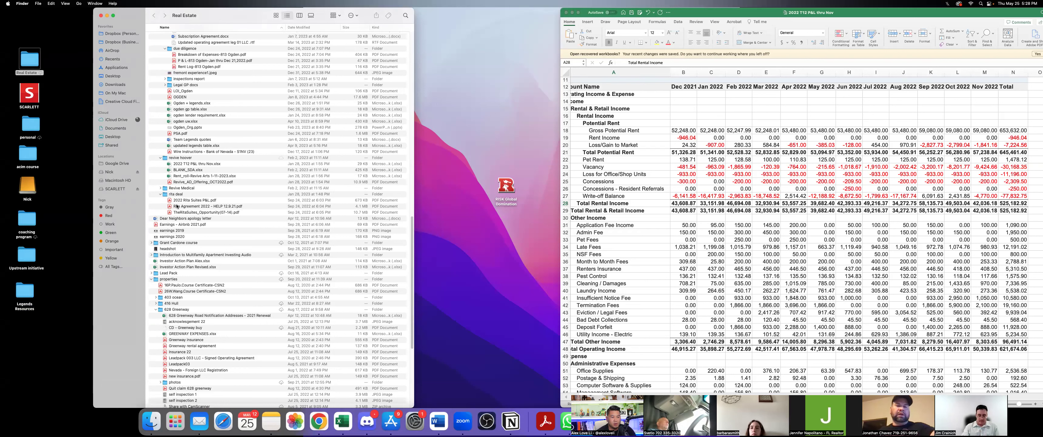
pyautogui.doubleClick(178, 177)
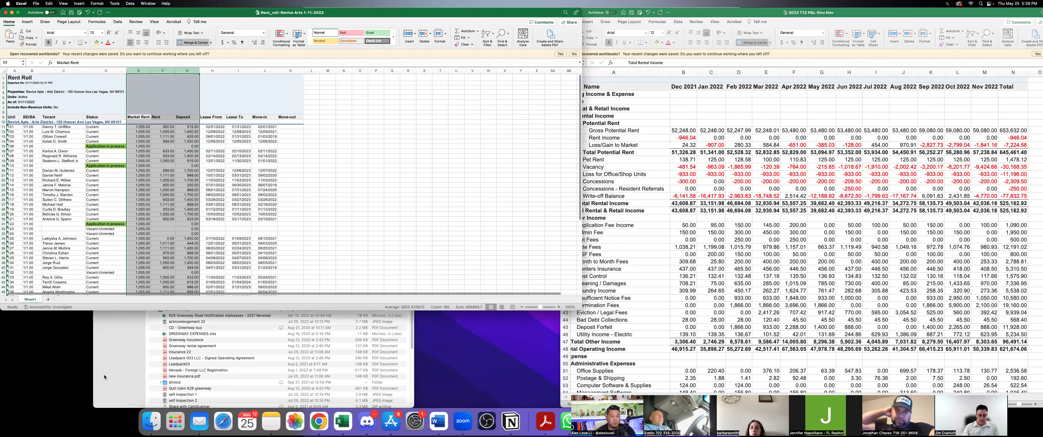
pyautogui.click(108, 30)
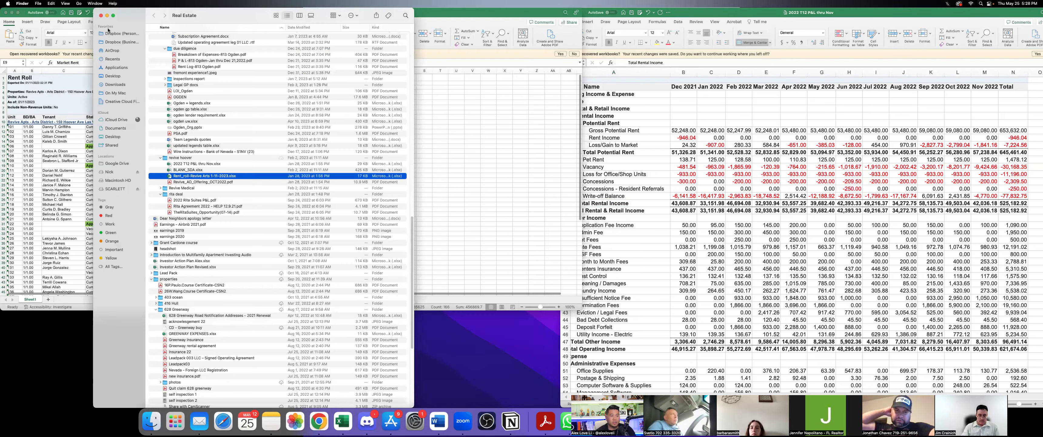
pyautogui.click(101, 15)
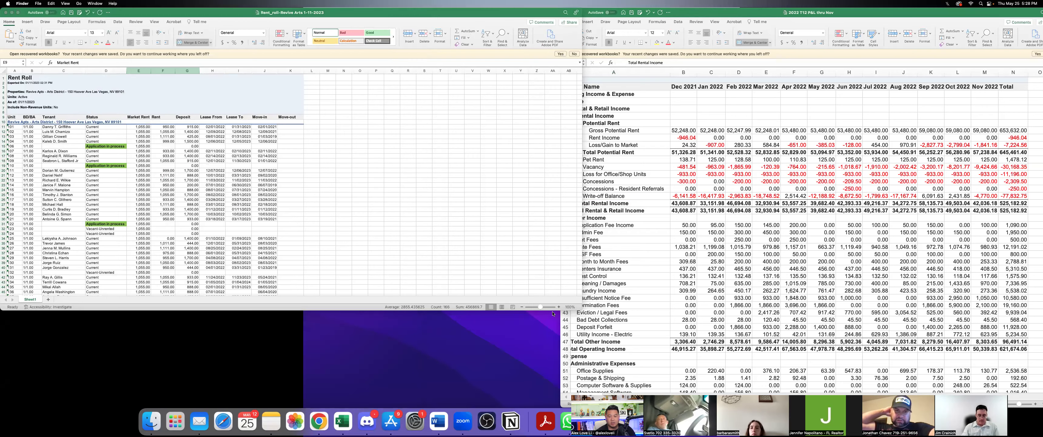
# Step: Fit the rent roll window beside the income statement and enlarge its sheet so the unit rents, deposits and lease dates are readable
pyautogui.moveTo(546, 366); pyautogui.dragTo(557, 409)
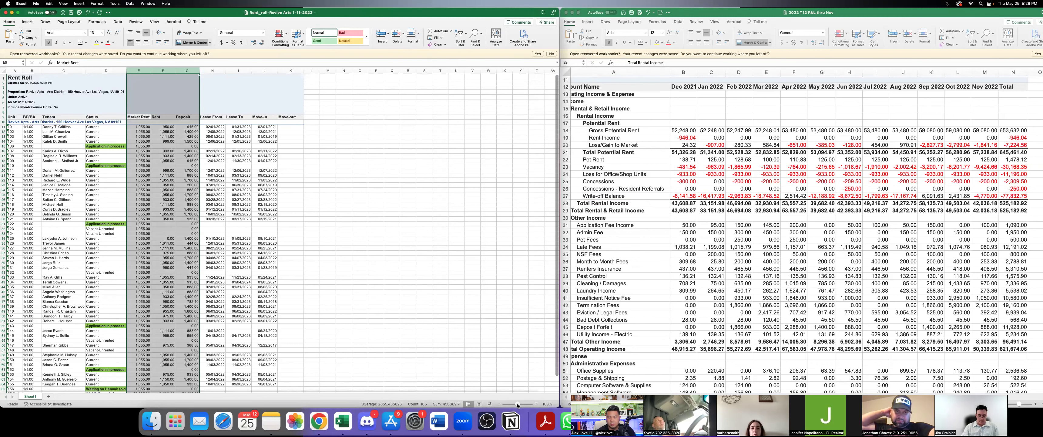
pyautogui.scroll(5, 364, 253)
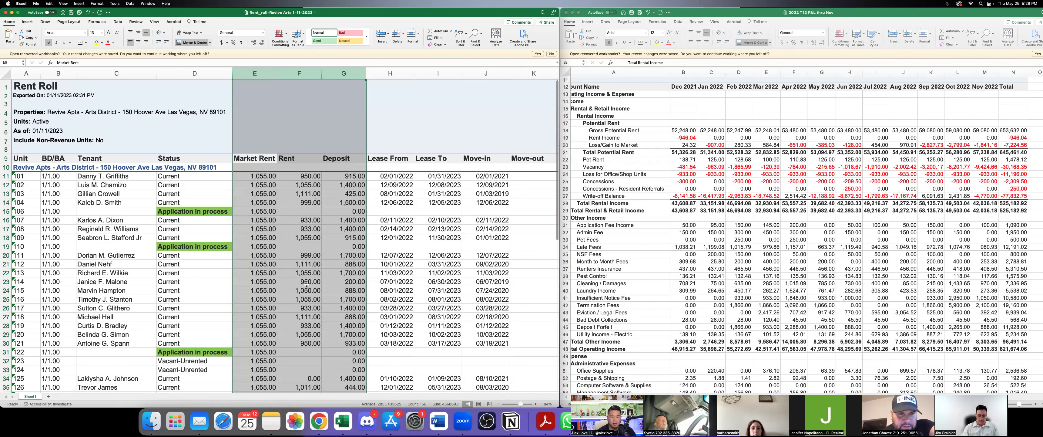
pyautogui.scroll(-5, 304, 307)
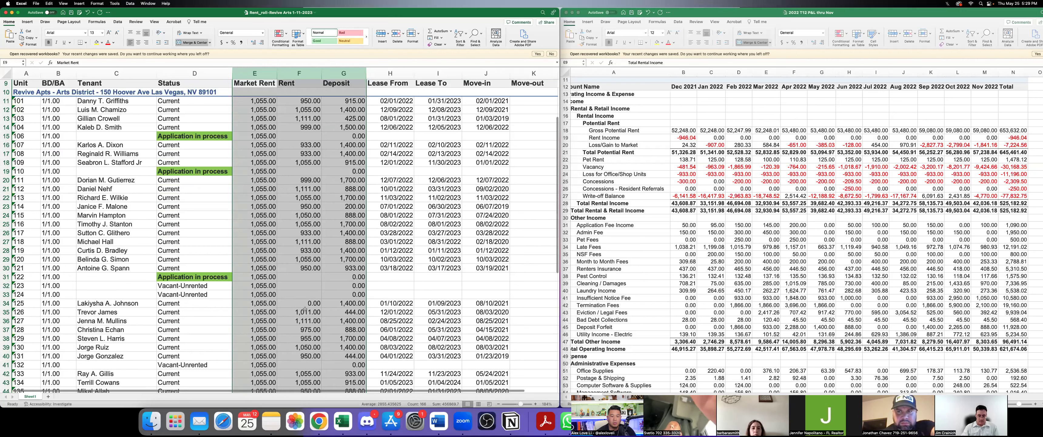
pyautogui.scroll(2, 304, 309)
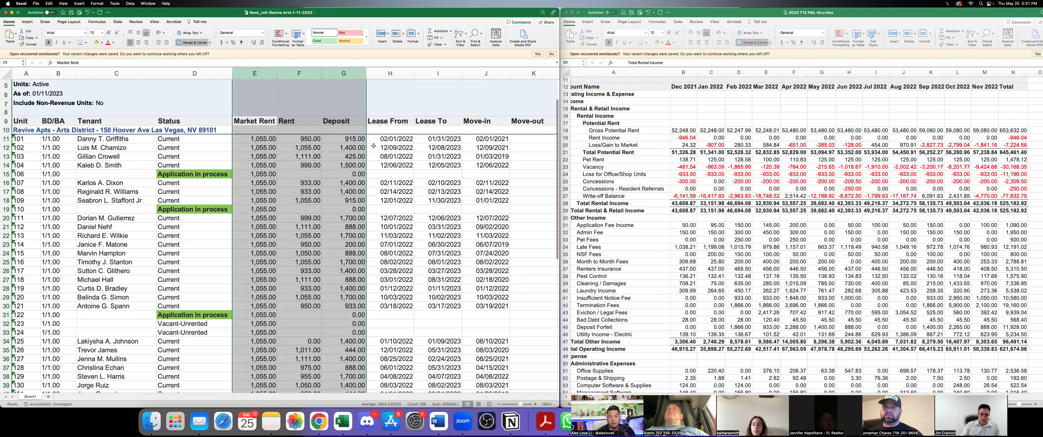
pyautogui.click(370, 140)
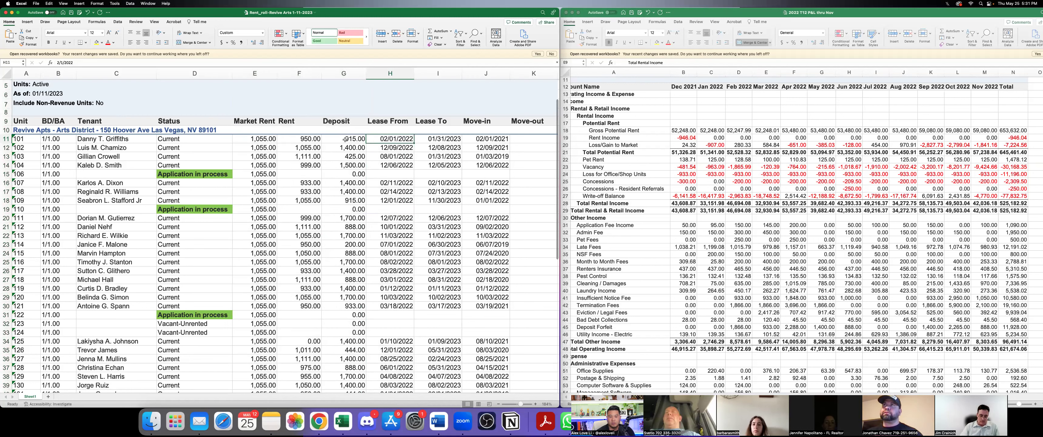
# Step: Examine the deposits and current rents of the first units in the rent roll, comparing them with the market rent
pyautogui.click(345, 139)
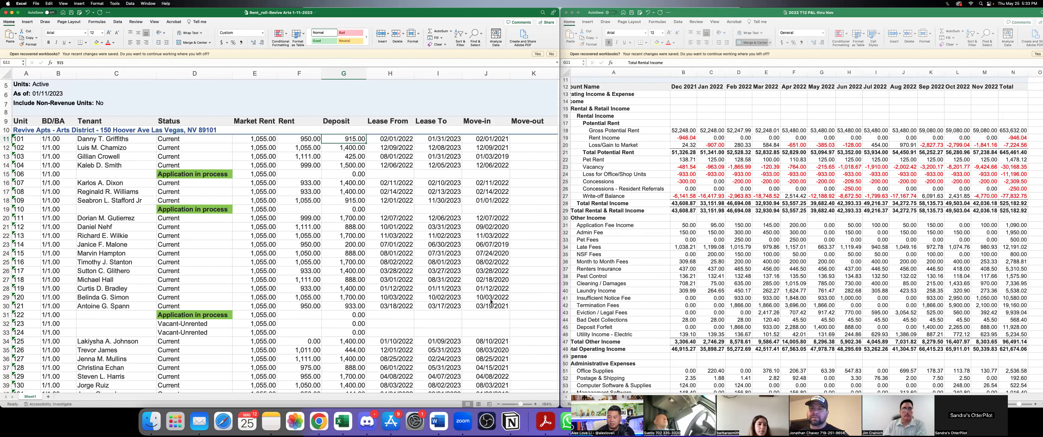
pyautogui.click(309, 200)
pyautogui.click(311, 183)
pyautogui.click(307, 165)
pyautogui.click(308, 139)
pyautogui.click(308, 156)
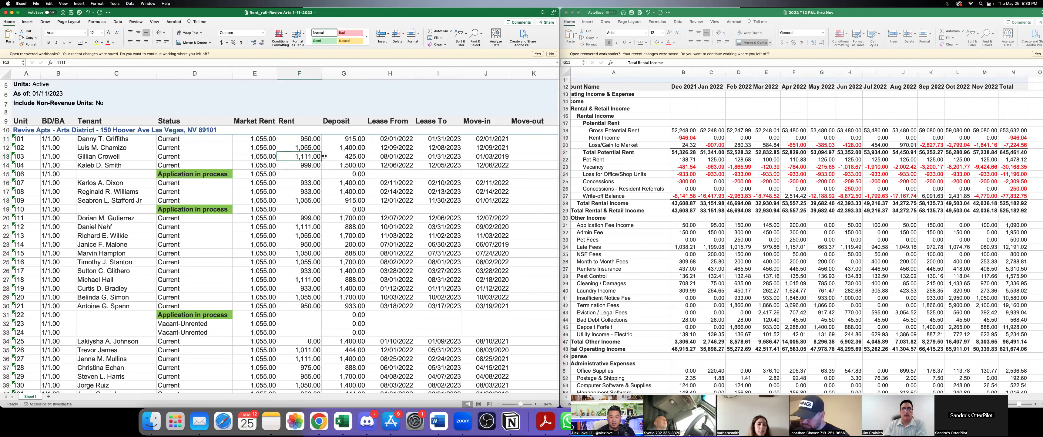
pyautogui.scroll(-3, 324, 156)
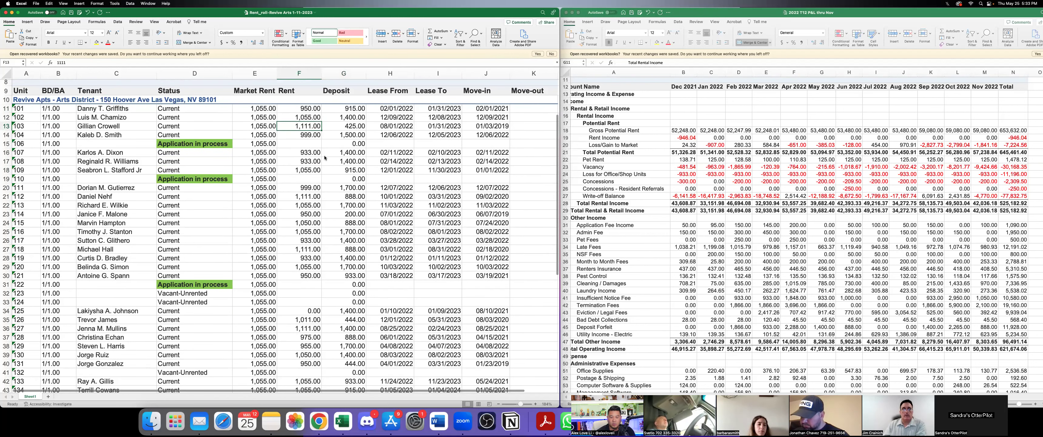
pyautogui.scroll(3, 407, 176)
pyautogui.scroll(-1, 403, 178)
pyautogui.scroll(-5, 403, 177)
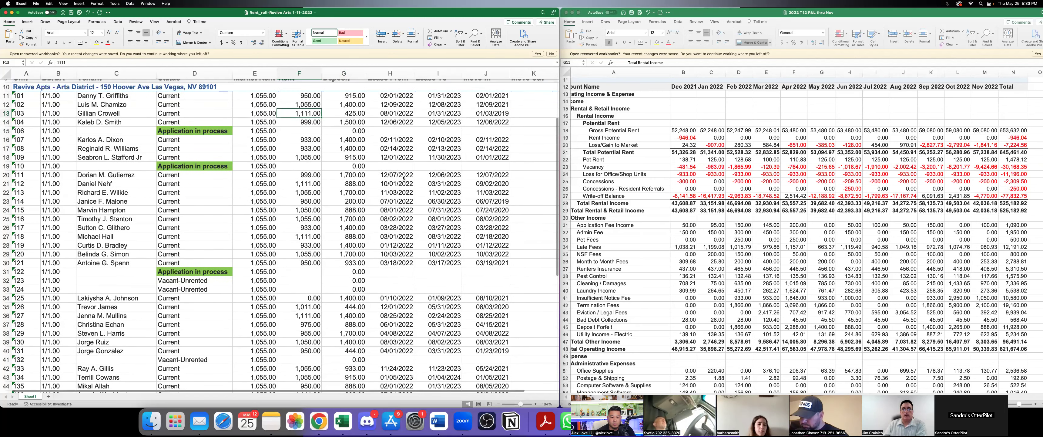
pyautogui.scroll(-5, 403, 178)
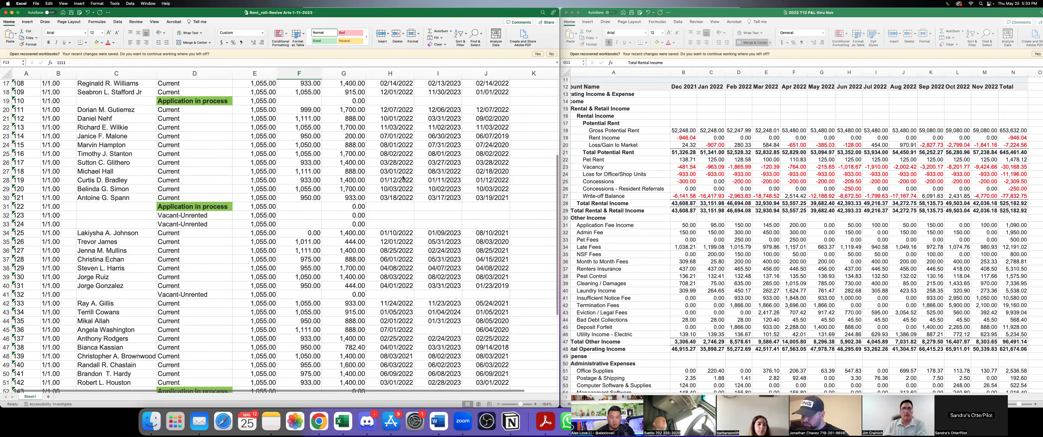
pyautogui.scroll(15, 403, 178)
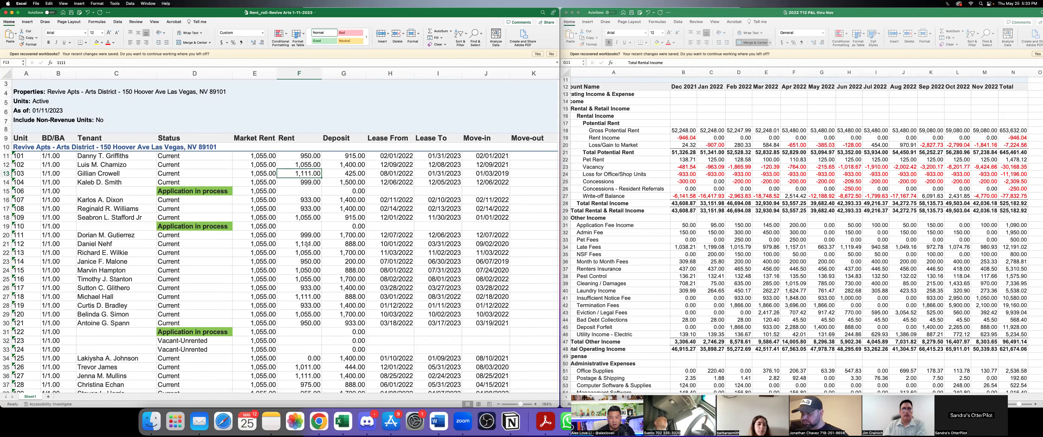
# Step: Review the rents and unit statuses through the whole rent roll, down to the occupancy and rent totals
pyautogui.scroll(-3, 307, 245)
pyautogui.scroll(-3, 307, 245)
pyautogui.scroll(-6, 304, 241)
pyautogui.scroll(-7, 304, 240)
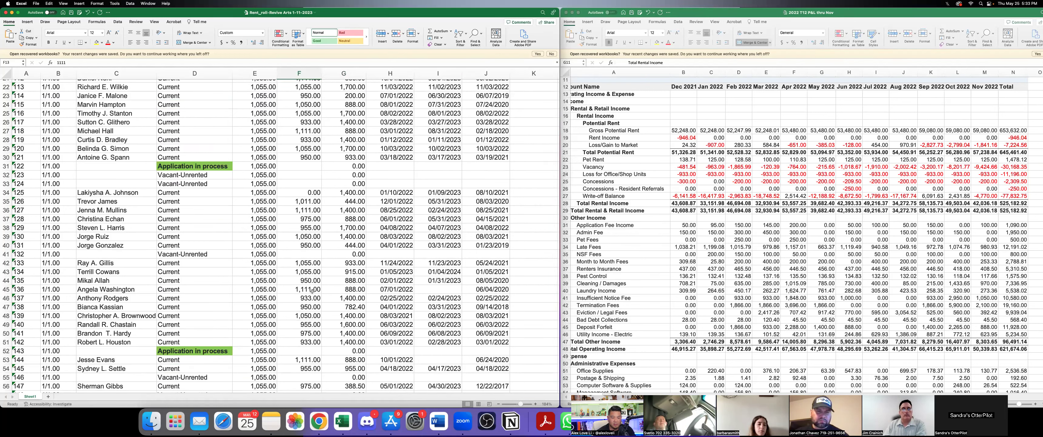
pyautogui.scroll(-1, 311, 290)
pyautogui.scroll(-1, 312, 291)
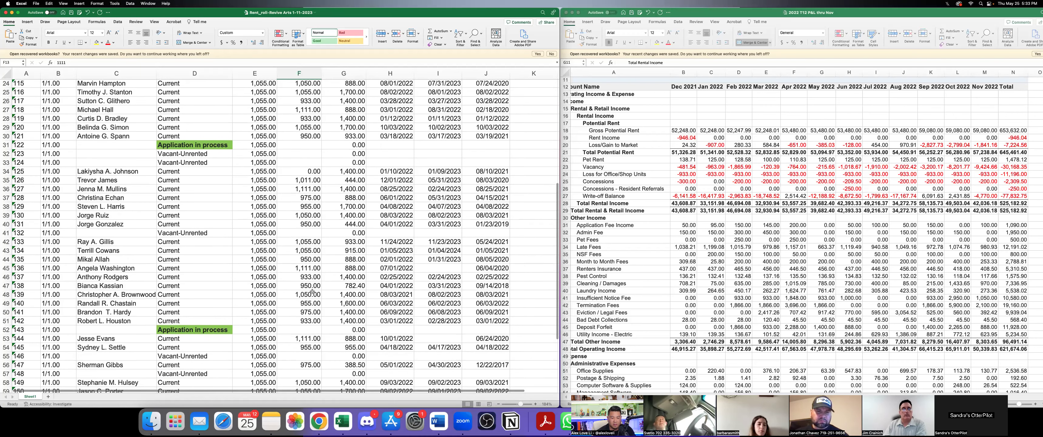
pyautogui.scroll(-1, 311, 286)
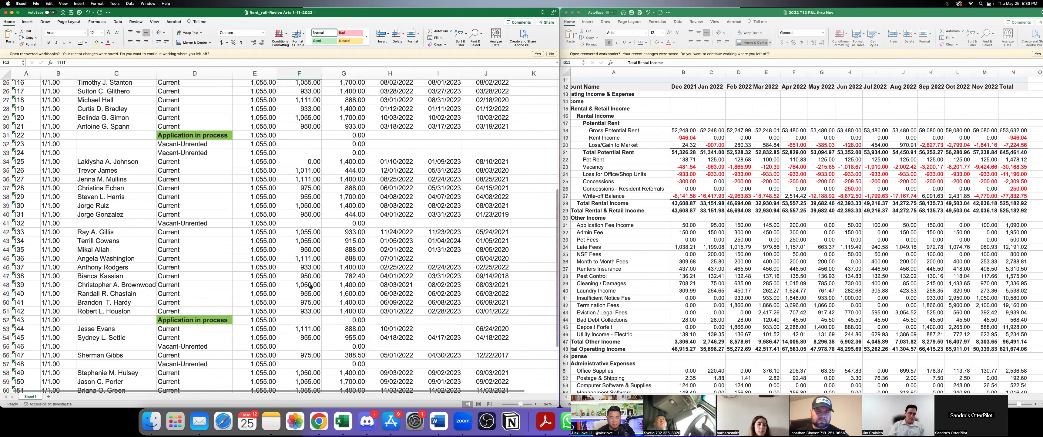
pyautogui.scroll(-1, 311, 286)
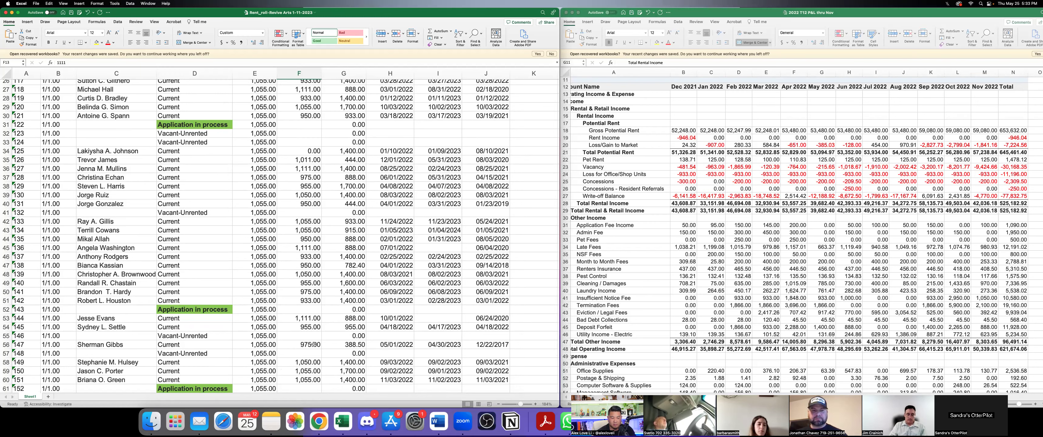
pyautogui.scroll(5, 314, 343)
pyautogui.scroll(4, 314, 344)
pyautogui.scroll(-9, 314, 344)
pyautogui.scroll(-5, 313, 344)
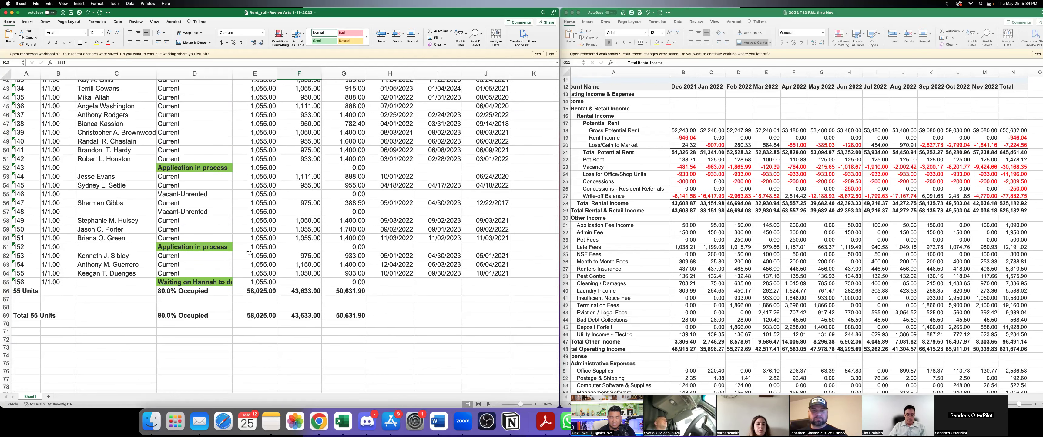
# Step: Check the vacant and application-in-process units from the rent roll's totals back up to the first units
pyautogui.scroll(2, 263, 249)
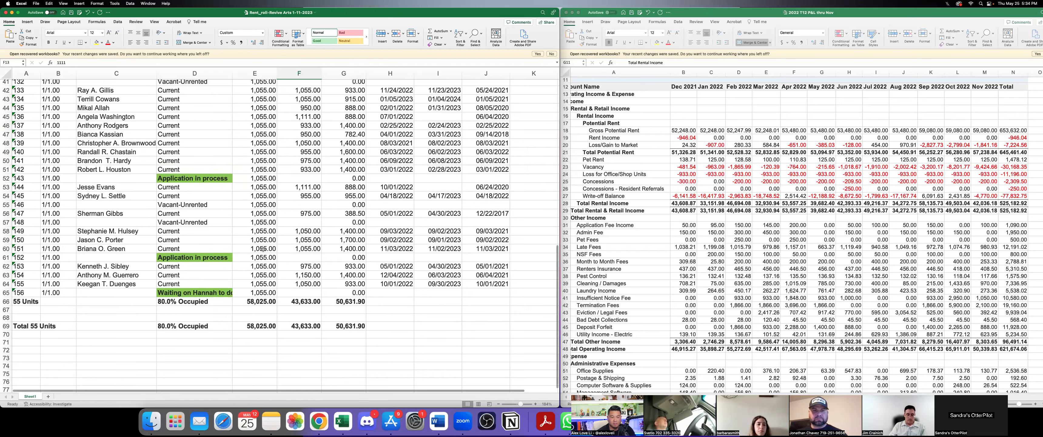
pyautogui.scroll(1, 263, 250)
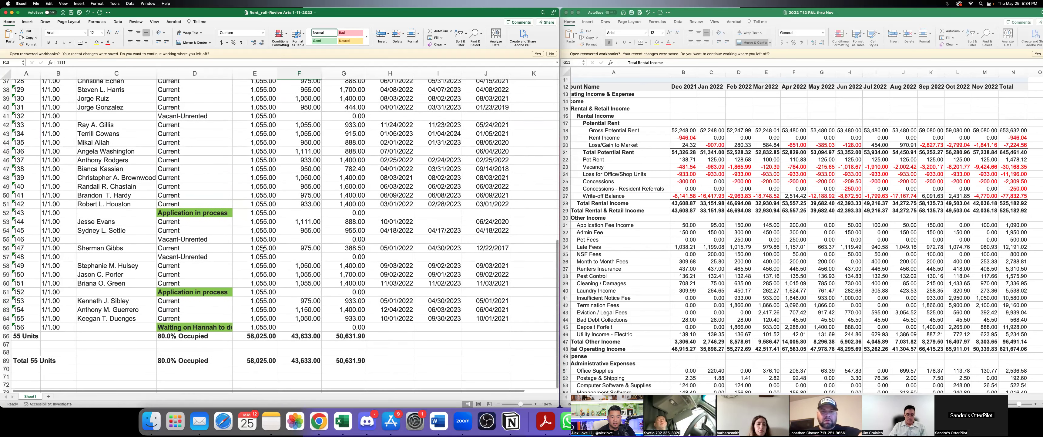
pyautogui.scroll(4, 263, 251)
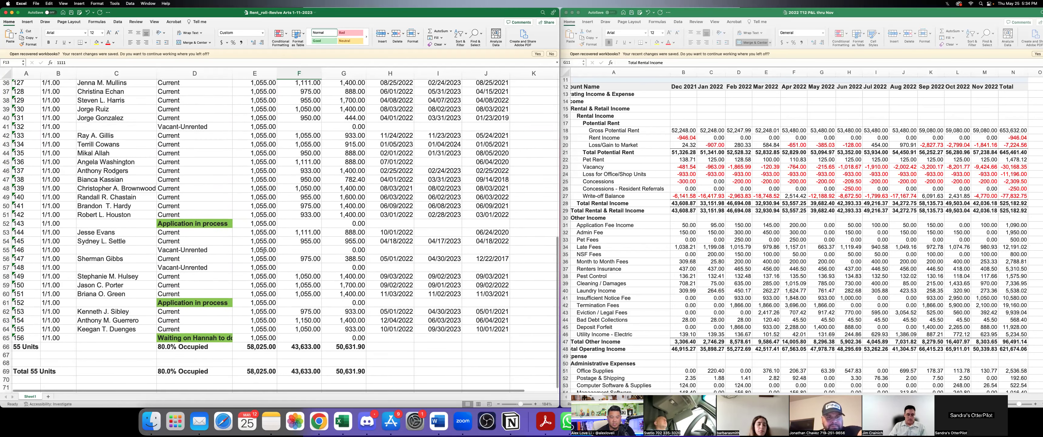
pyautogui.scroll(15, 263, 251)
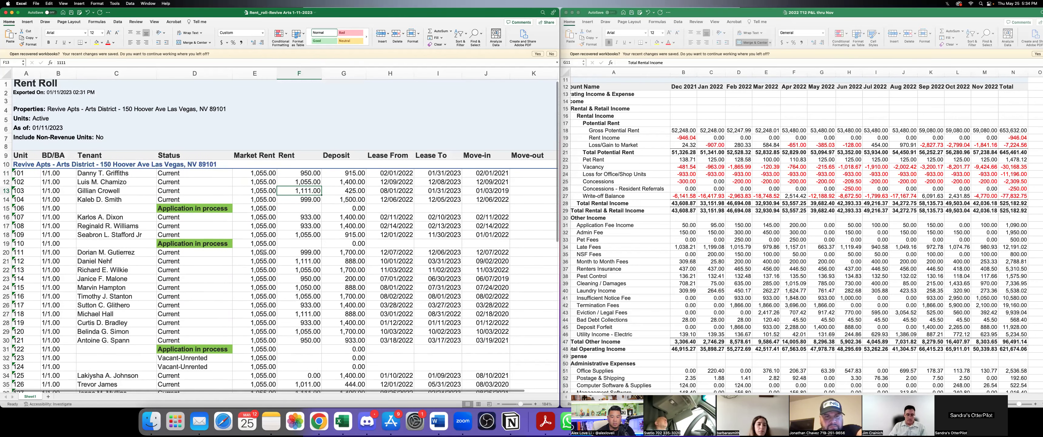
pyautogui.scroll(-2, 263, 253)
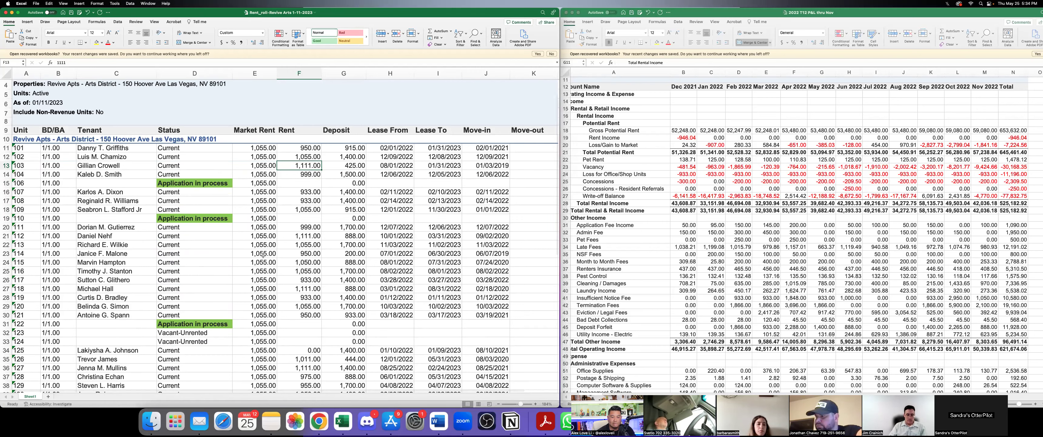
pyautogui.scroll(-3, 263, 255)
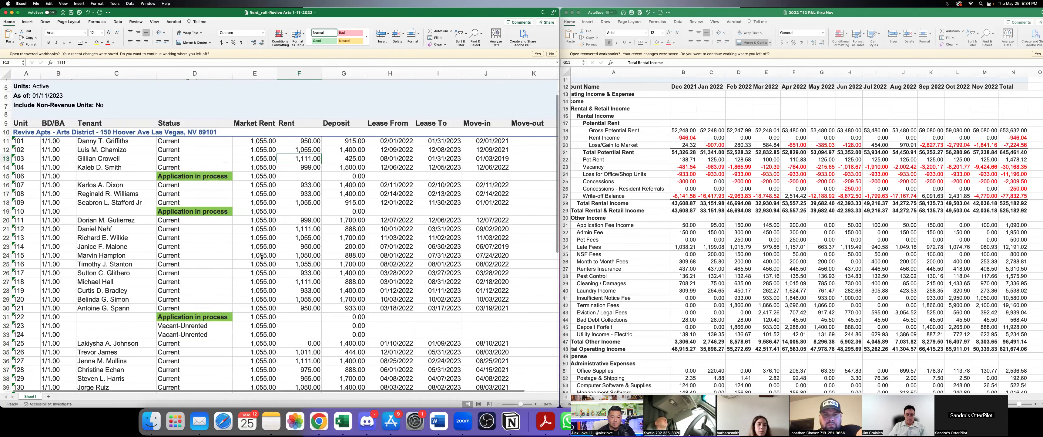
pyautogui.scroll(3, 262, 255)
pyautogui.scroll(-3, 262, 256)
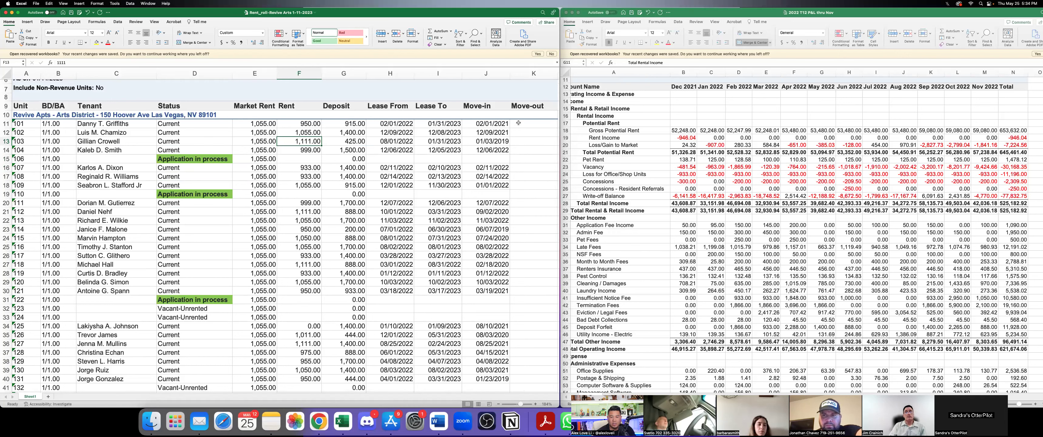
# Step: Minimize the rent roll, uncover the minimized windows by moving the video call strip, and restore the Blank Underwriting sheet workbook
pyautogui.click(12, 12)
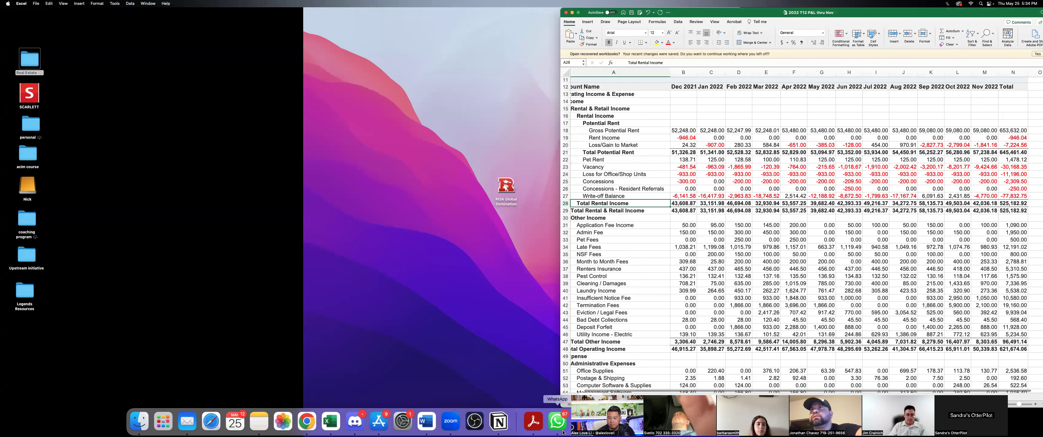
pyautogui.moveTo(607, 413); pyautogui.dragTo(358, 369)
pyautogui.click(854, 422)
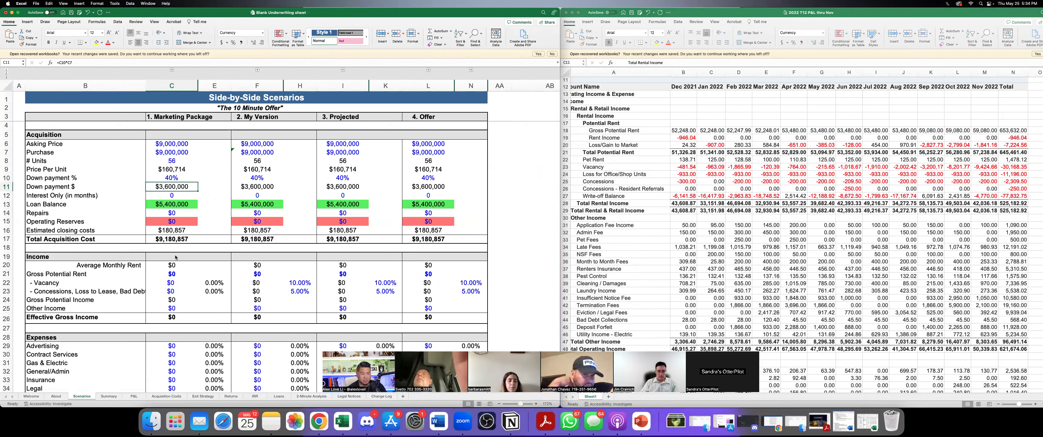
pyautogui.click(174, 268)
pyautogui.click(172, 277)
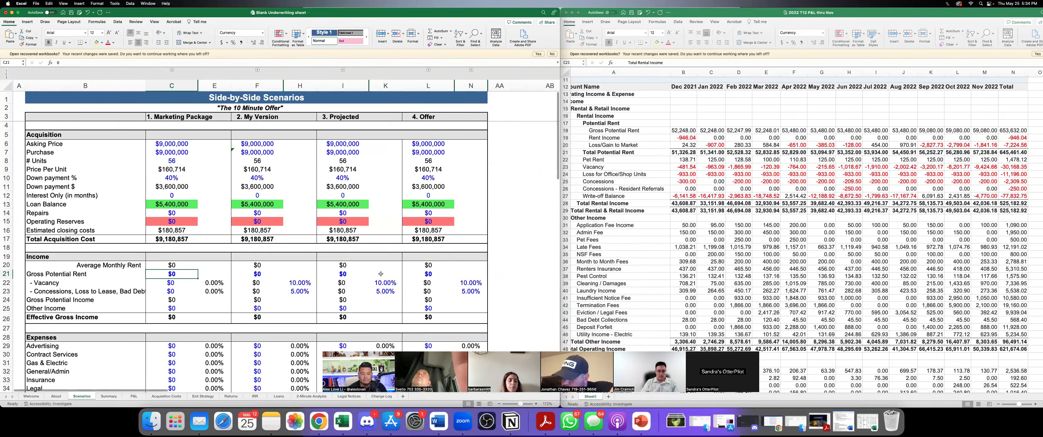
pyautogui.press('Down')
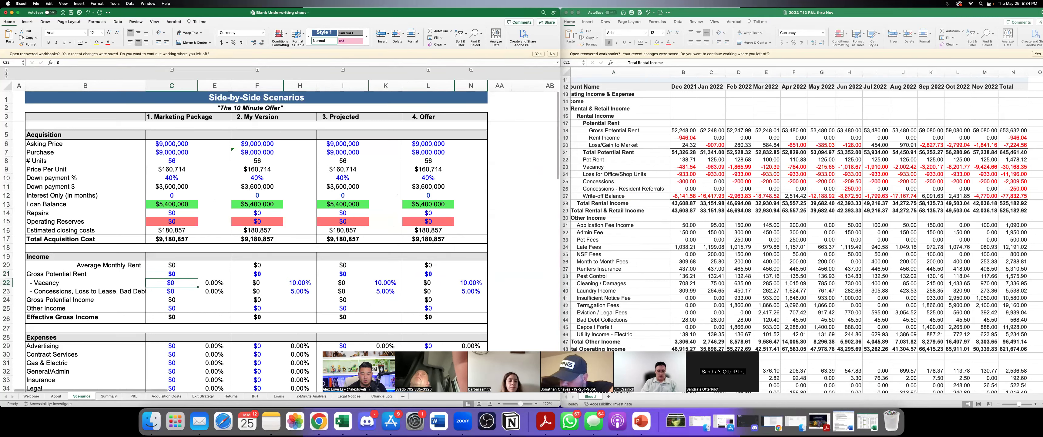
pyautogui.write('5')
pyautogui.press('Return')
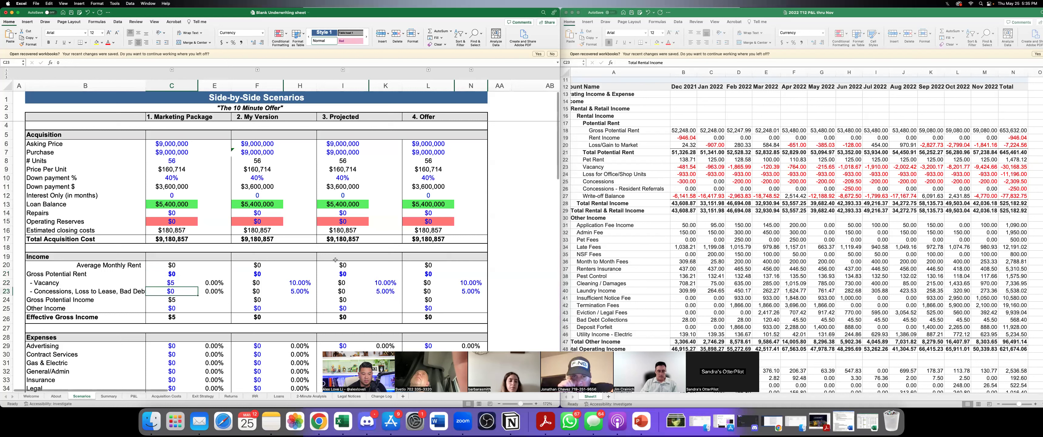
pyautogui.click(176, 285)
pyautogui.press('Delete')
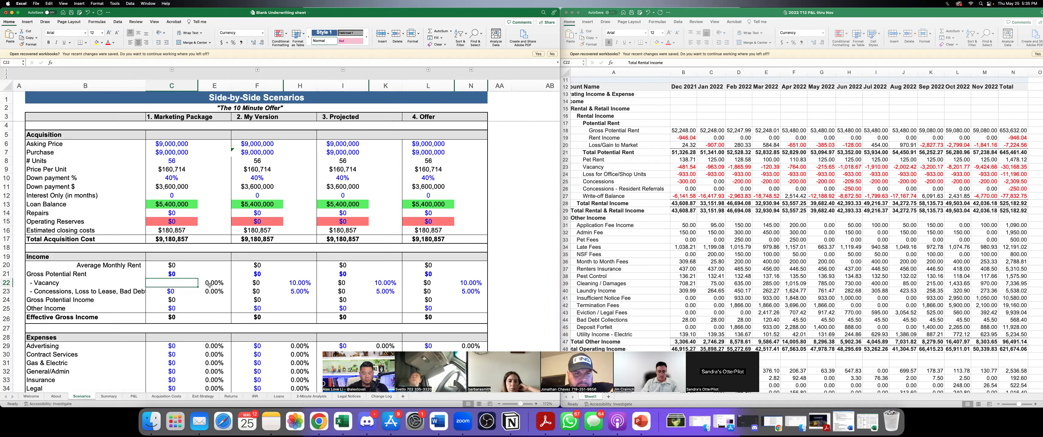
# Step: Set the My Version scenario's concessions, loss to lease and bad debt rate to 10%
pyautogui.click(311, 290)
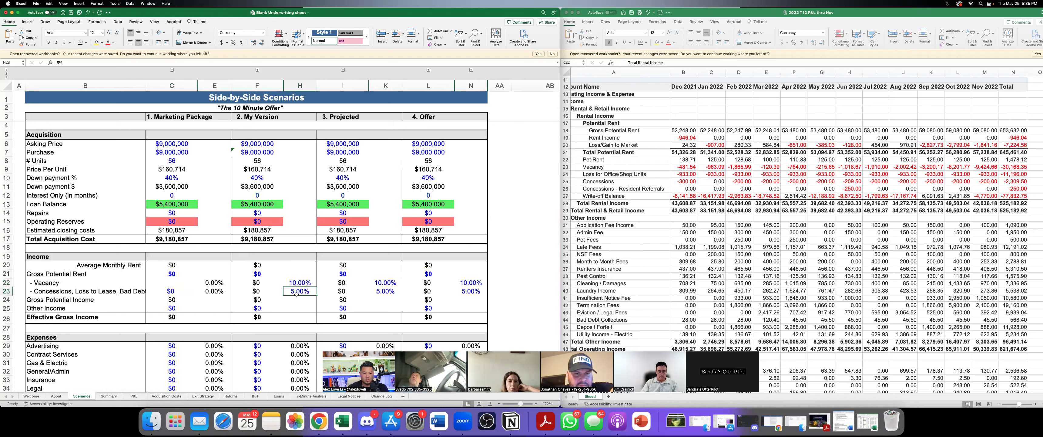
pyautogui.write('10')
pyautogui.press('Return')
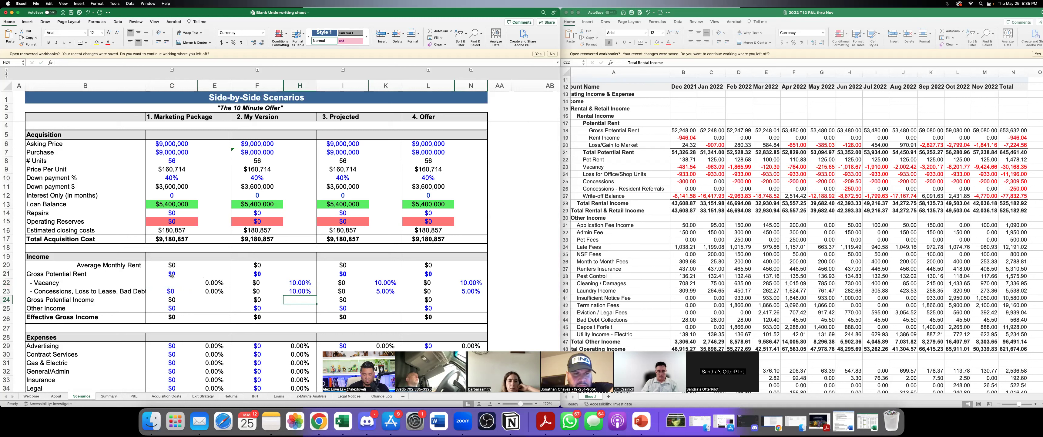
# Step: Enter 638000 as the Marketing Package scenario's gross potential rent
pyautogui.click(172, 275)
pyautogui.write('638')
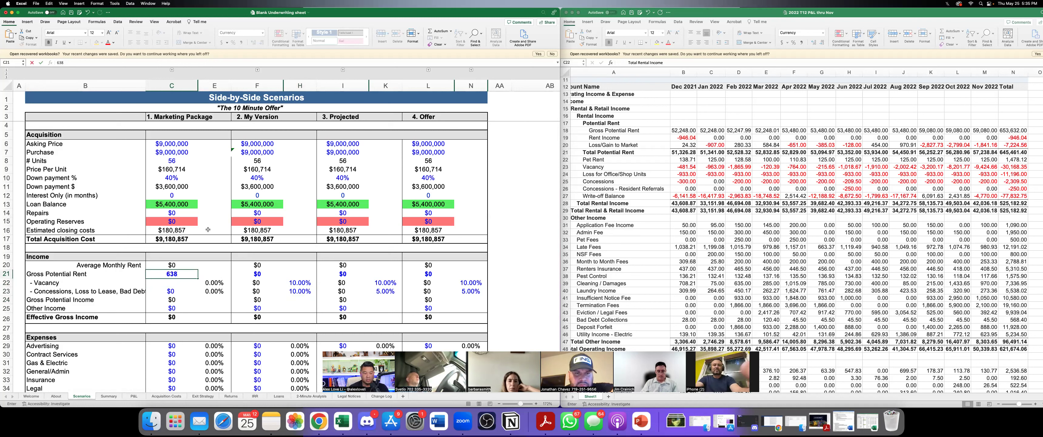
pyautogui.write('000')
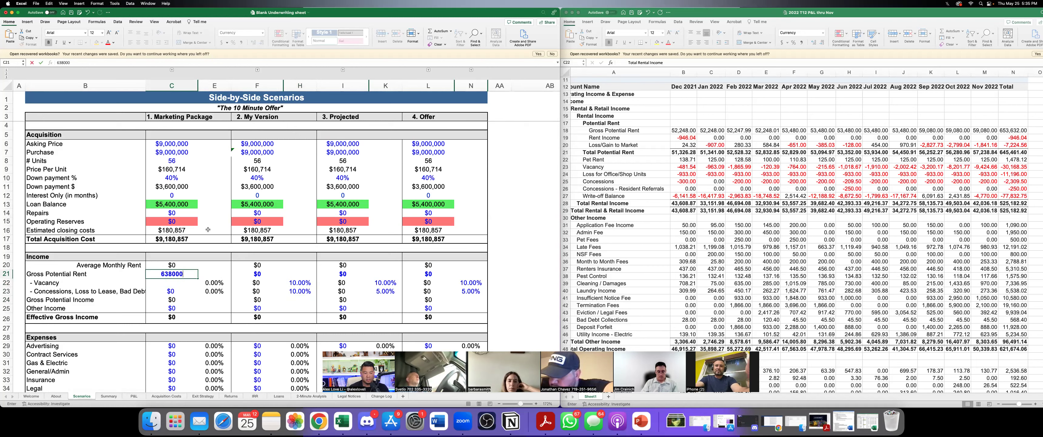
pyautogui.press('Return')
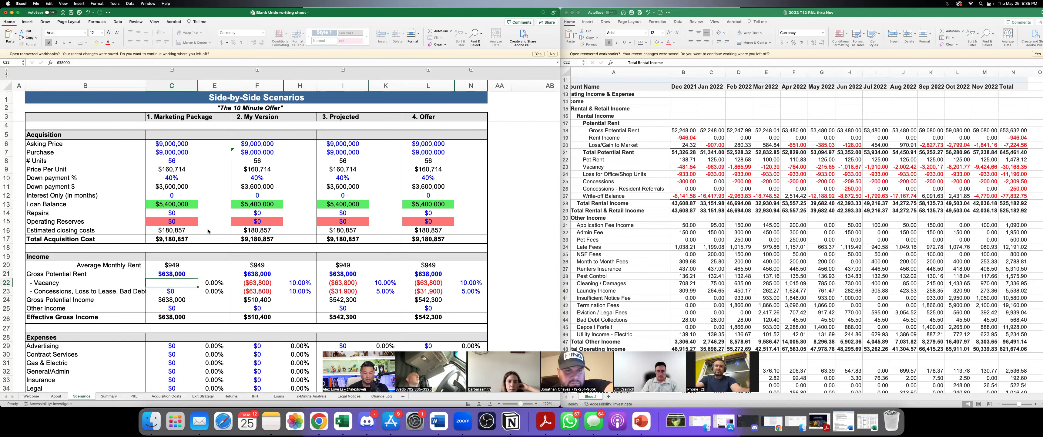
# Step: Change the Marketing Package scenario's gross potential rent to 638400
pyautogui.click(177, 276)
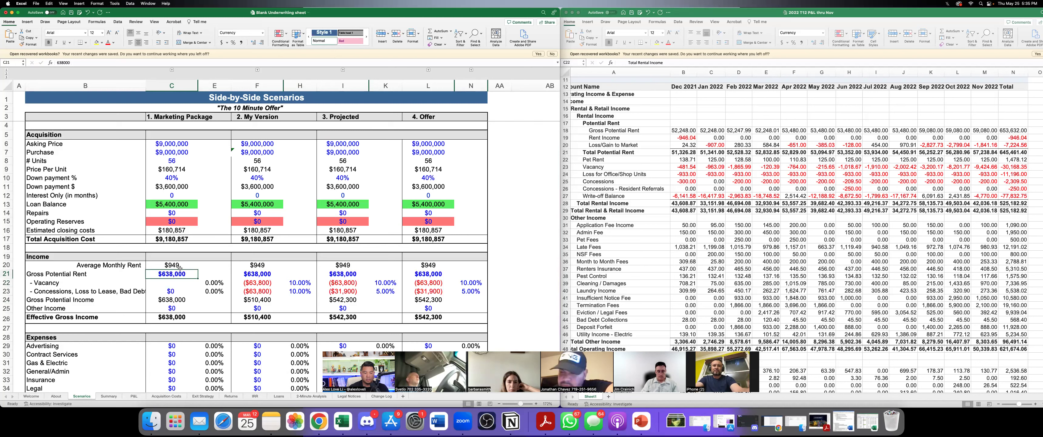
pyautogui.click(66, 64)
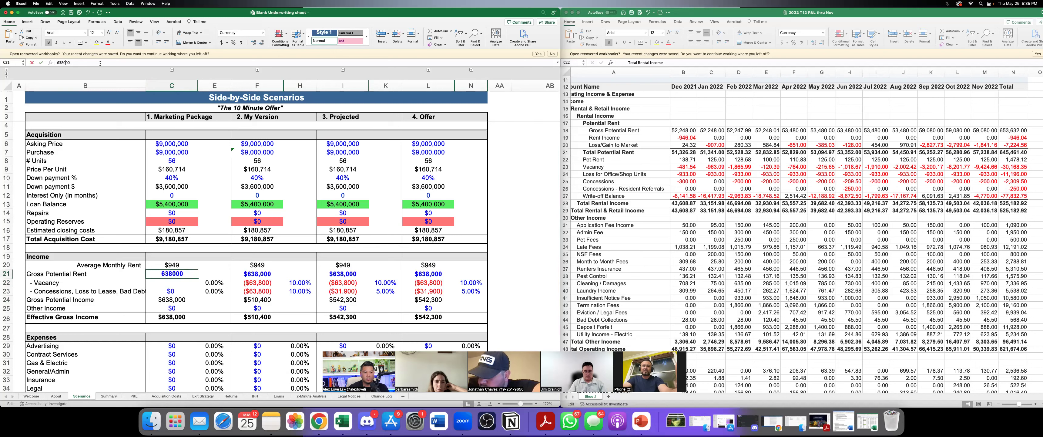
pyautogui.press('BackSpace')
pyautogui.write('4')
pyautogui.press('Return')
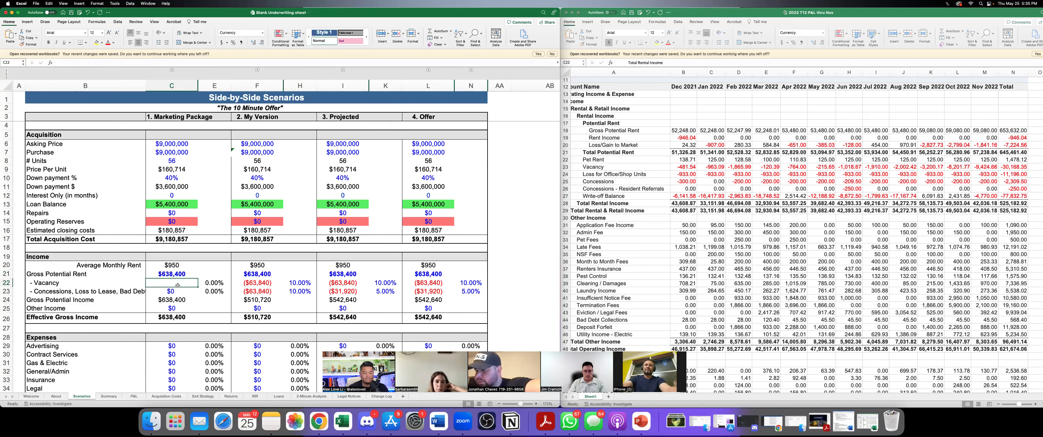
# Step: Set both the vacancy rate and the concessions, loss to lease and bad debt rate of the My Version scenario to 5%
pyautogui.click(300, 282)
pyautogui.write('5%')
pyautogui.press('Tab')
pyautogui.click(300, 290)
pyautogui.write('5%')
pyautogui.press('Return')
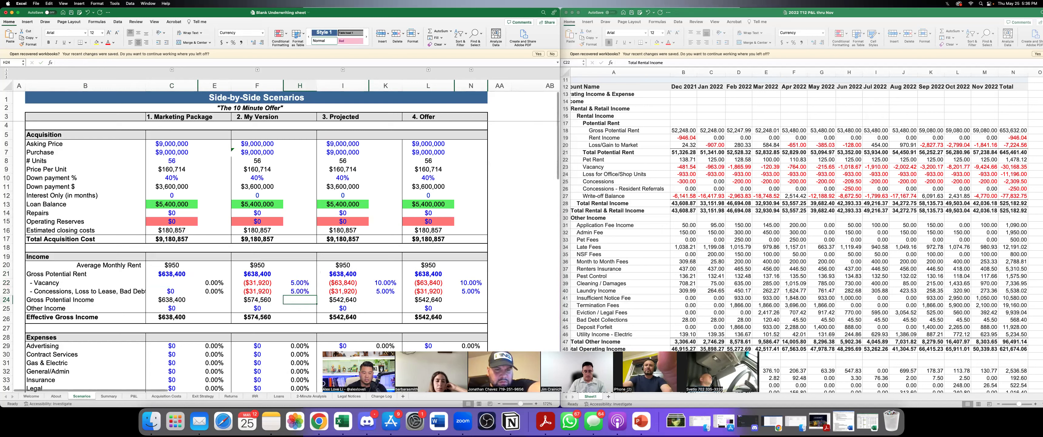
# Step: Enter -32000 as the Marketing Package scenario's vacancy amount
pyautogui.click(158, 283)
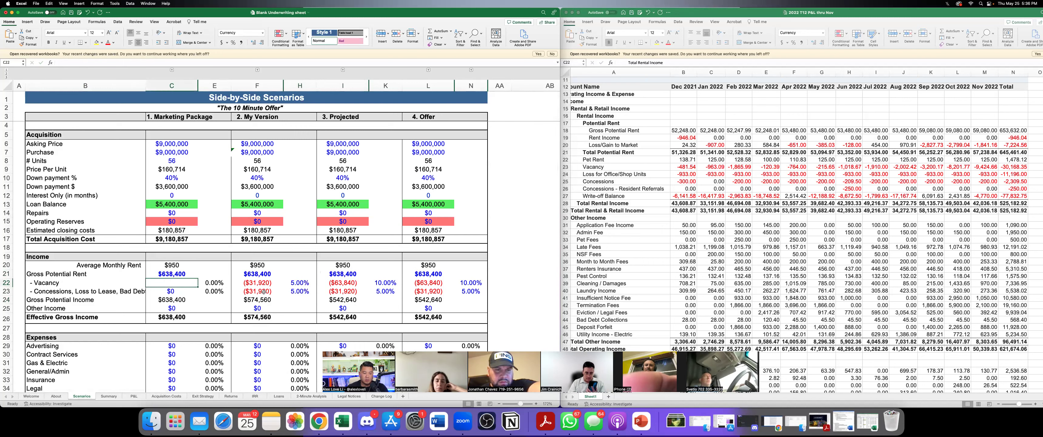
pyautogui.write('32000')
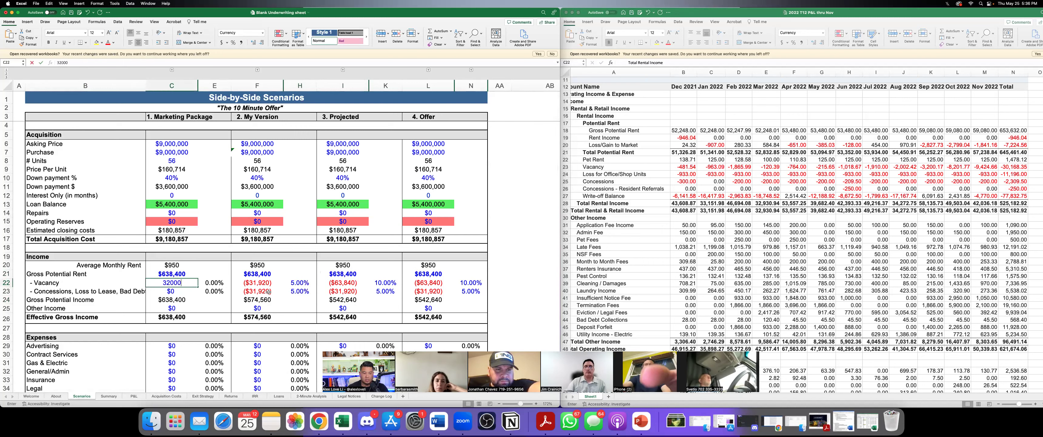
pyautogui.press('Return')
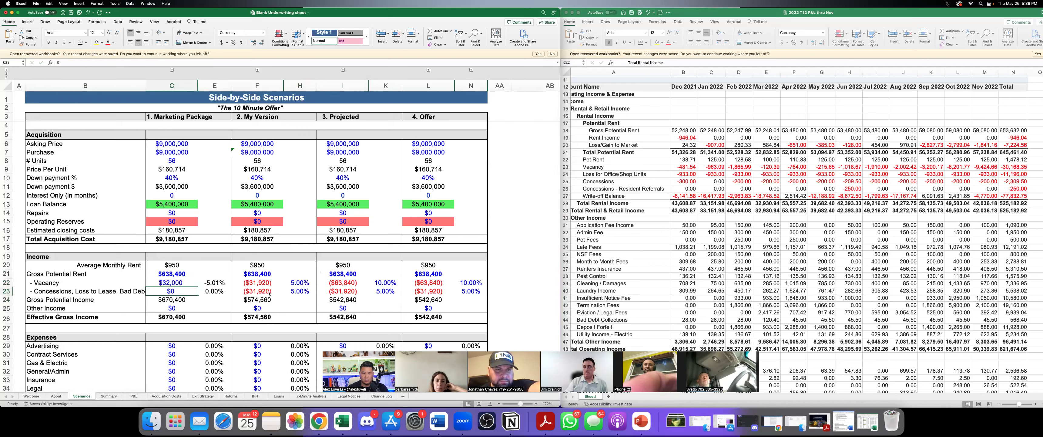
pyautogui.click(177, 285)
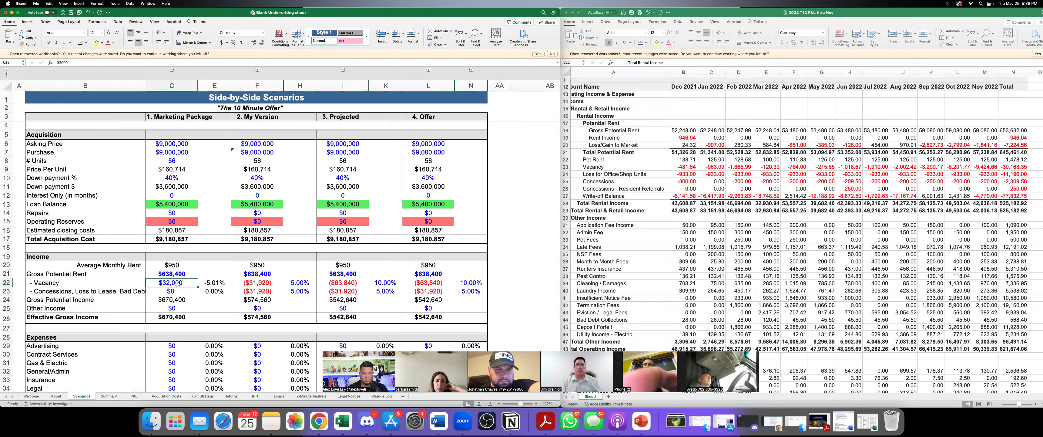
pyautogui.click(57, 62)
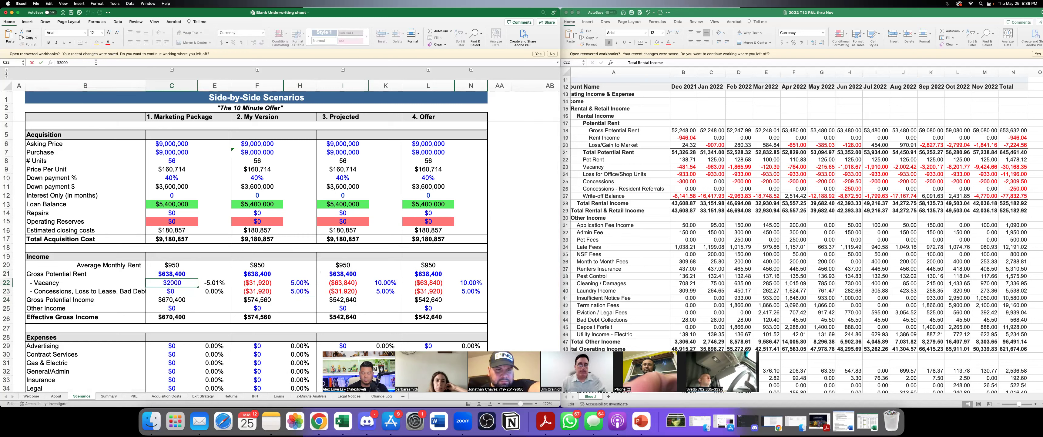
pyautogui.write('-')
pyautogui.press('Return')
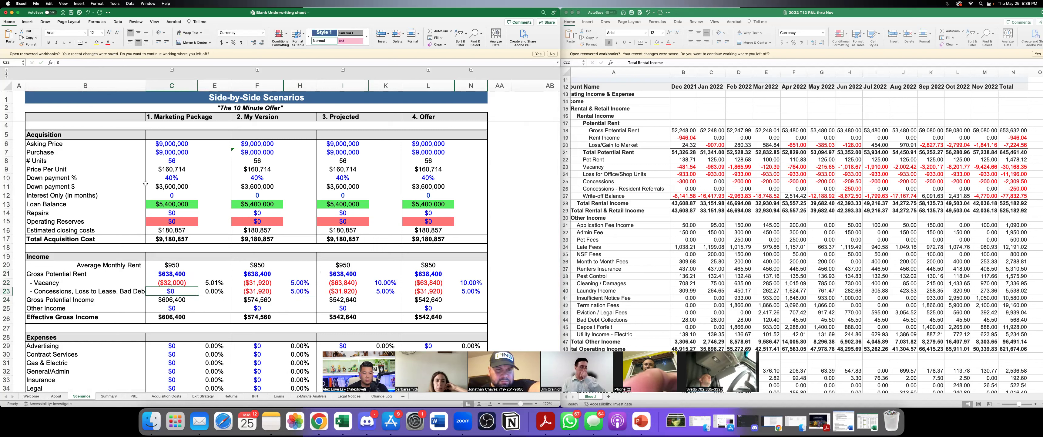
# Step: Enter -32000 as the Marketing Package scenario's concessions, loss to lease and bad debt amount
pyautogui.click(64, 62)
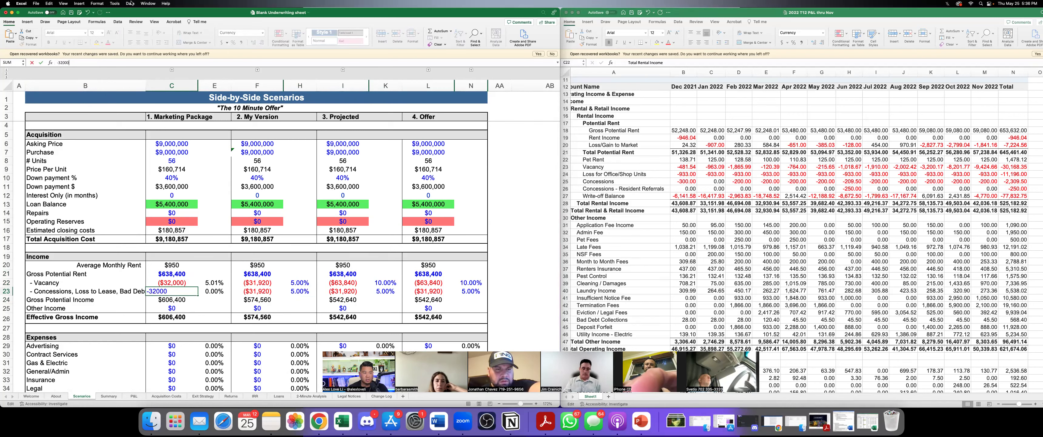
pyautogui.write('-32000')
pyautogui.press('Return')
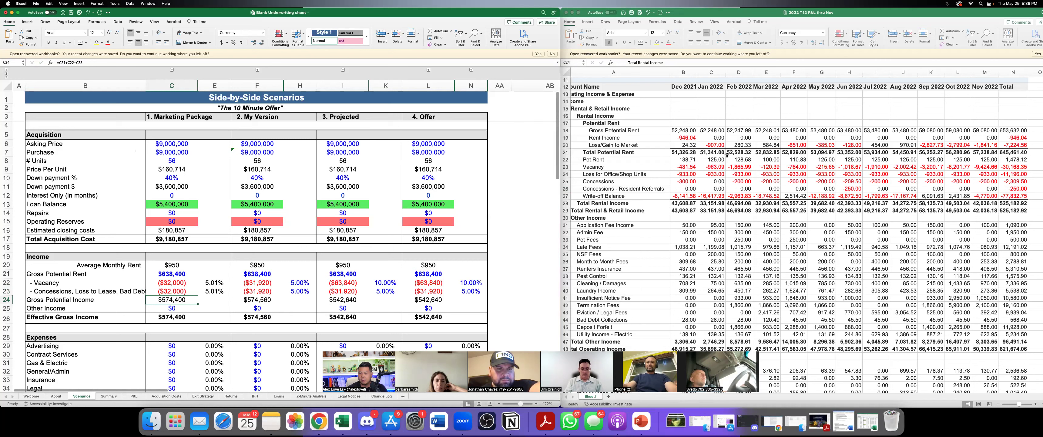
# Step: Enter 2000 as the Marketing Package scenario's other income
pyautogui.click(164, 308)
pyautogui.write('2000')
pyautogui.press('Return')
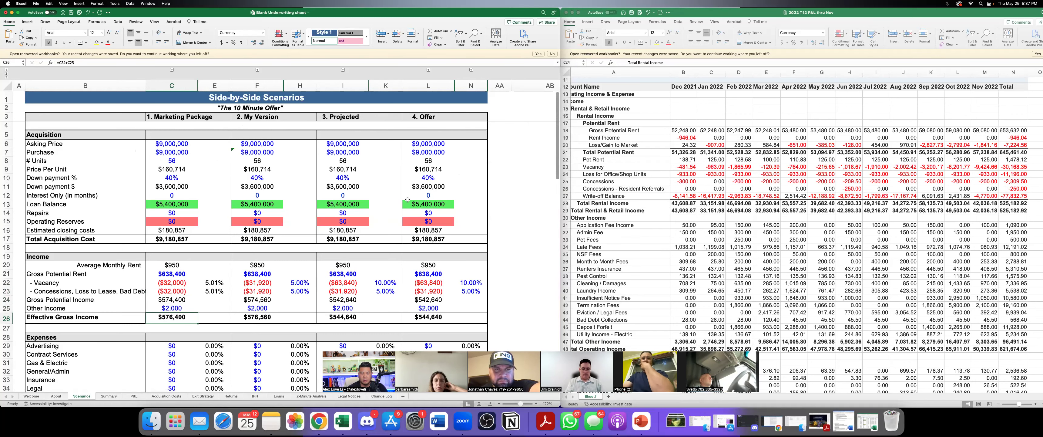
# Step: Change the Marketing Package scenario's other income to 32000
pyautogui.scroll(-6, 371, 224)
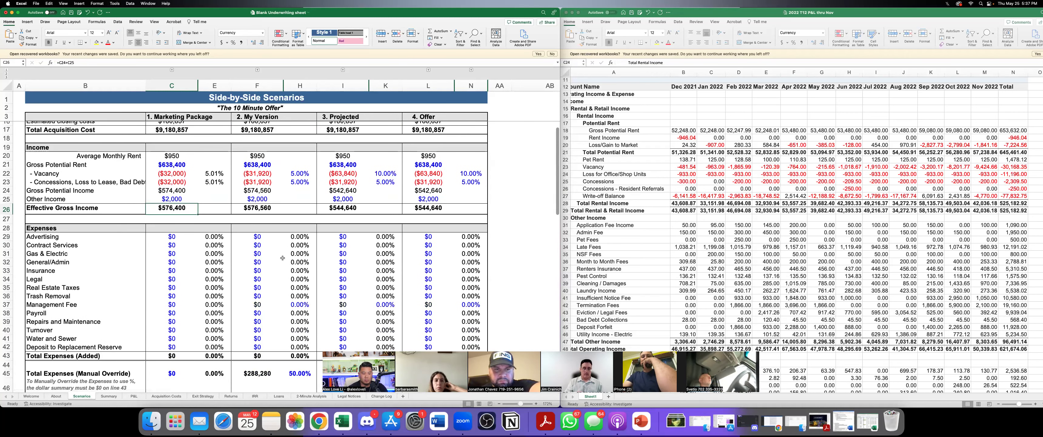
pyautogui.scroll(-1, 168, 292)
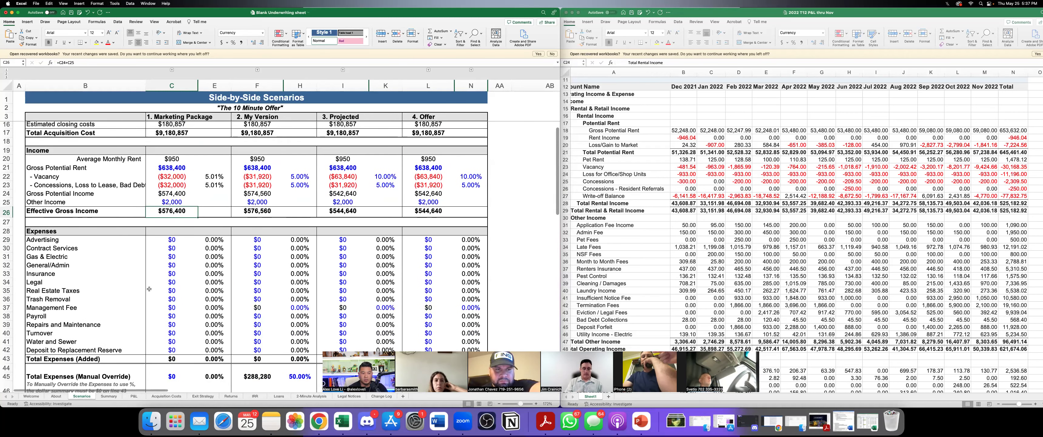
pyautogui.scroll(-5, 776, 278)
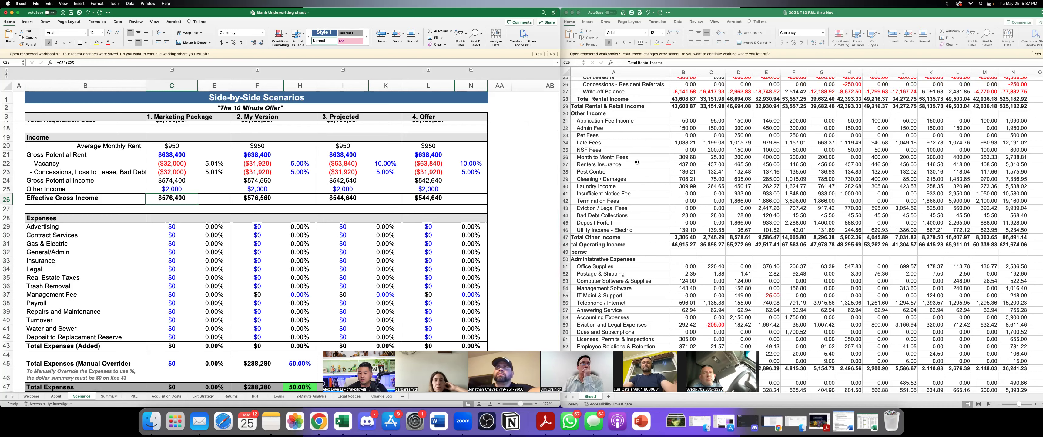
pyautogui.scroll(-1, 637, 162)
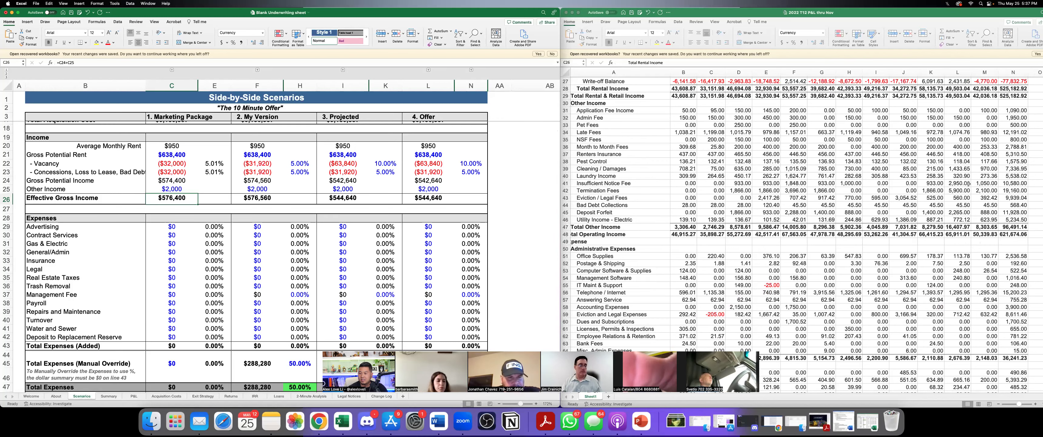
pyautogui.scroll(-5, 762, 157)
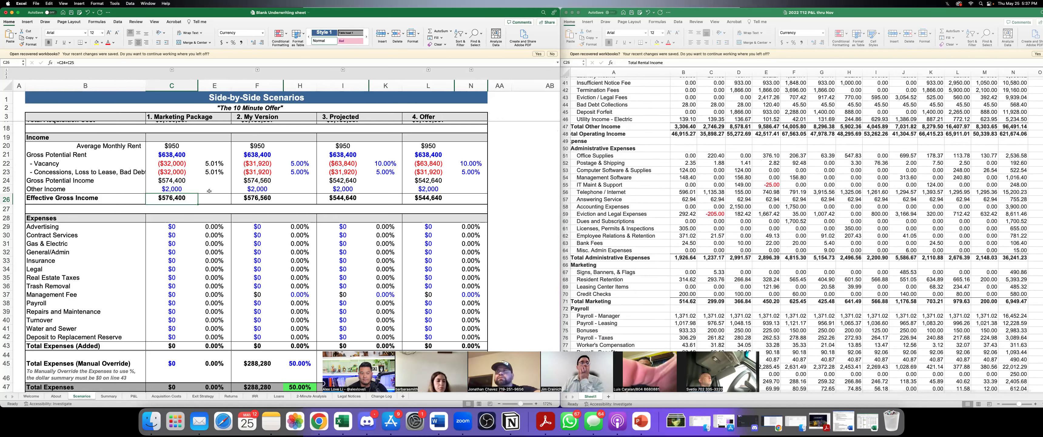
pyautogui.click(171, 188)
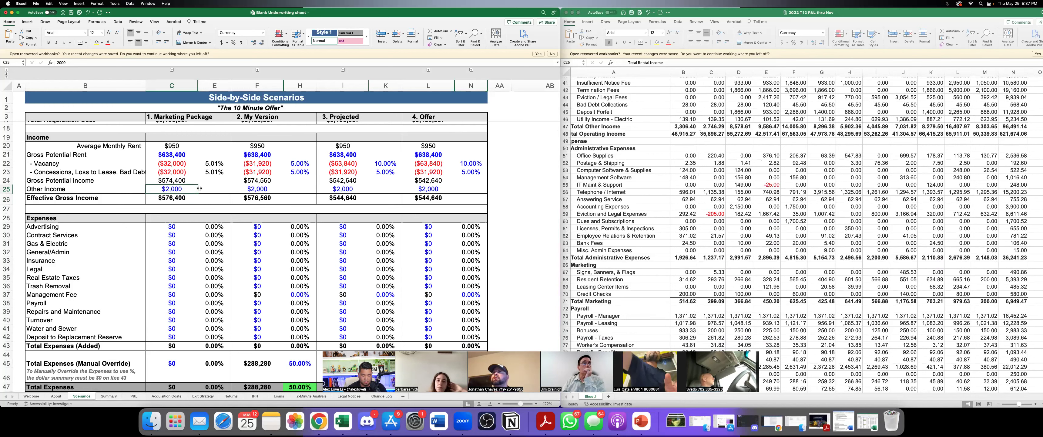
pyautogui.doubleClick(176, 190)
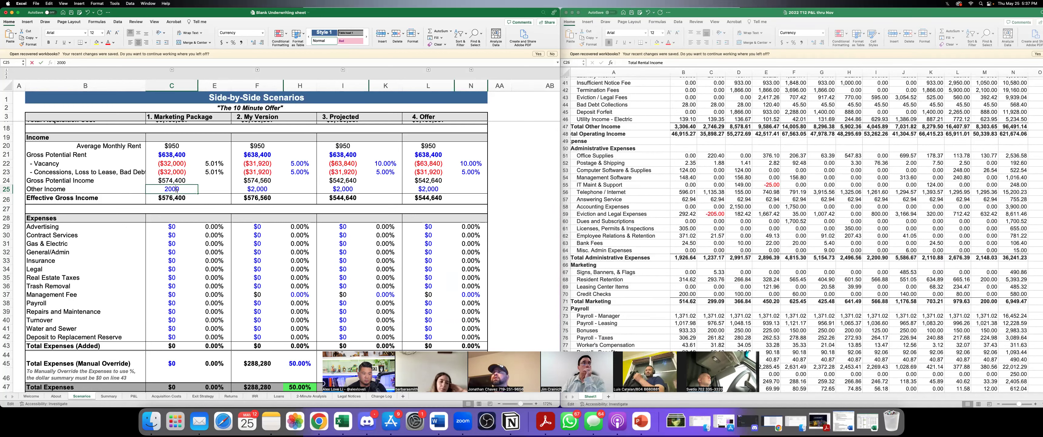
pyautogui.doubleClick(177, 191)
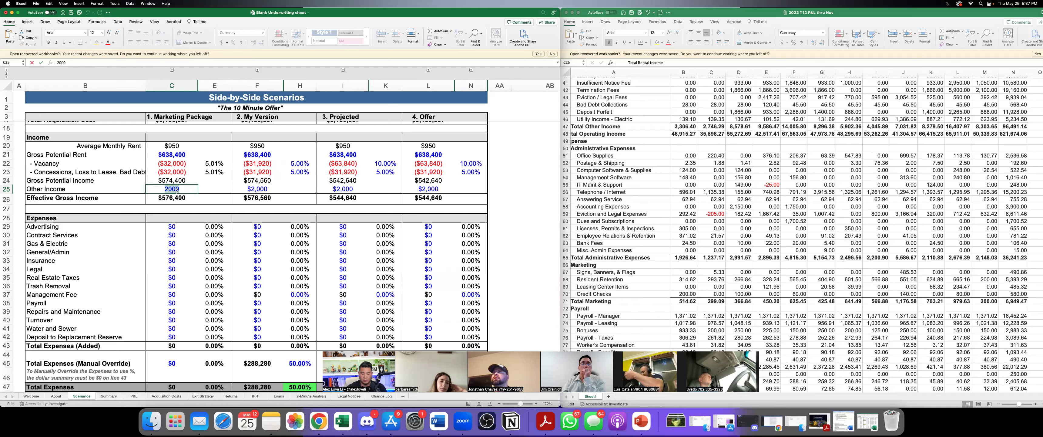
pyautogui.write('32000')
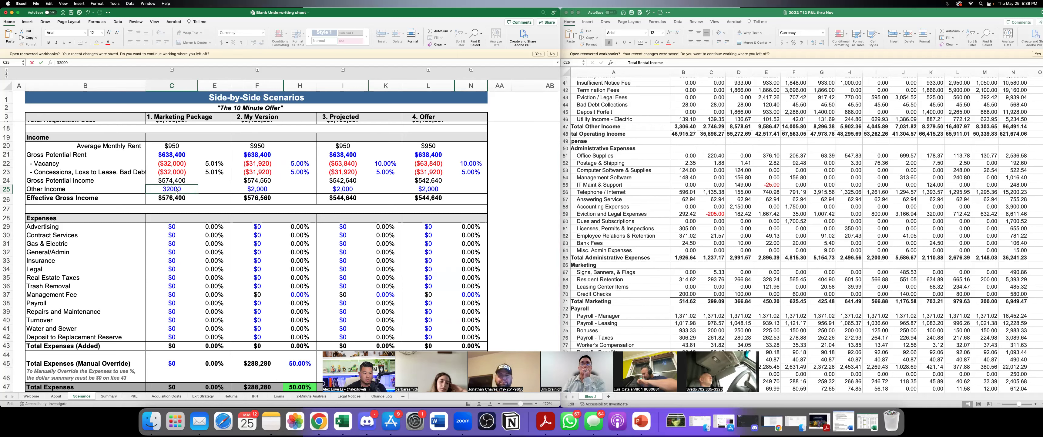
pyautogui.press('Return')
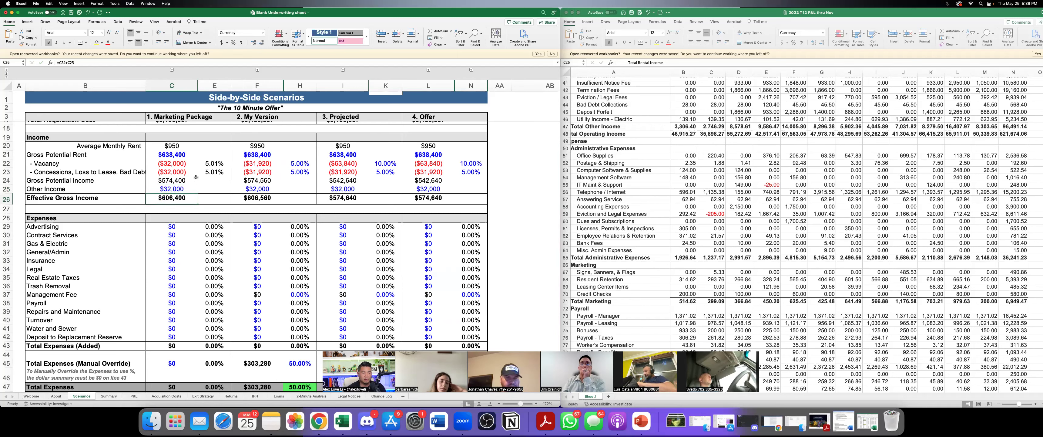
# Step: Enter the income statement's total administrative expenses, 36241, as the Marketing Package scenario's General/Admin expense
pyautogui.click(177, 228)
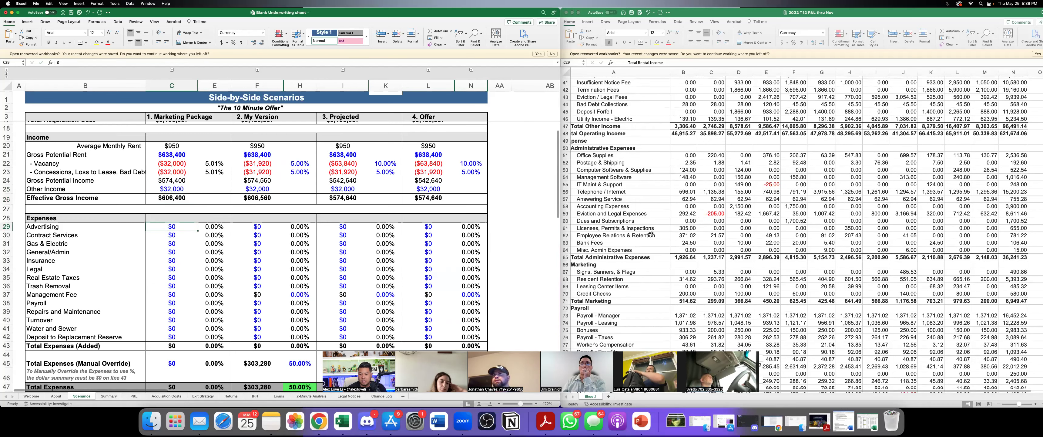
pyautogui.scroll(-1, 651, 233)
pyautogui.scroll(-4, 651, 233)
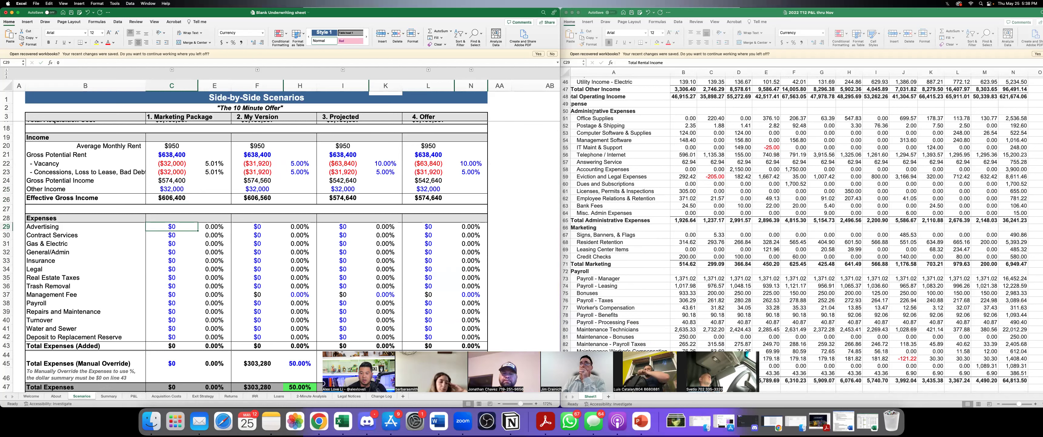
pyautogui.click(168, 250)
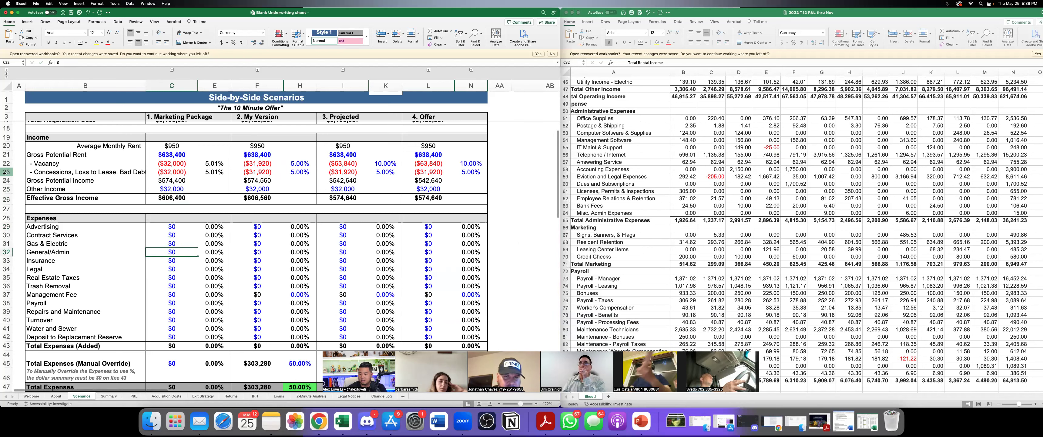
pyautogui.write('36241')
pyautogui.press('Return')
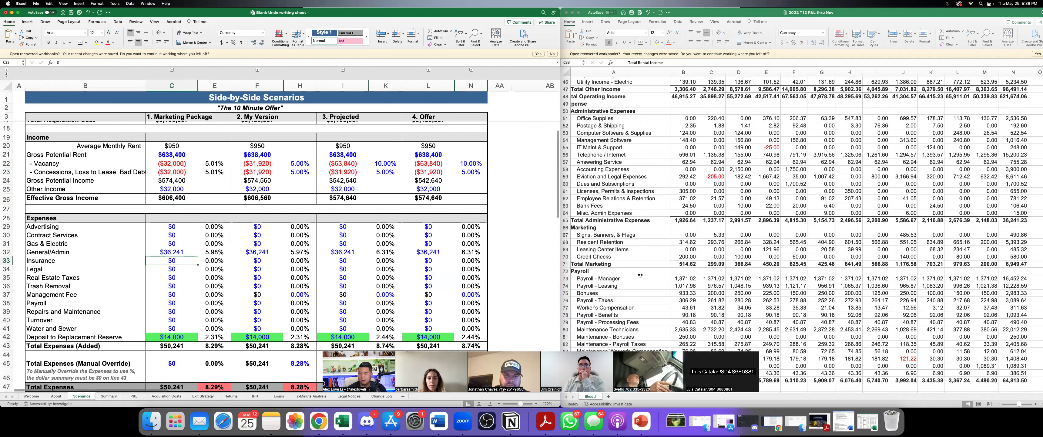
# Step: Enter the income statement's total marketing cost, 6949, as the Marketing Package scenario's Advertising expense
pyautogui.click(184, 227)
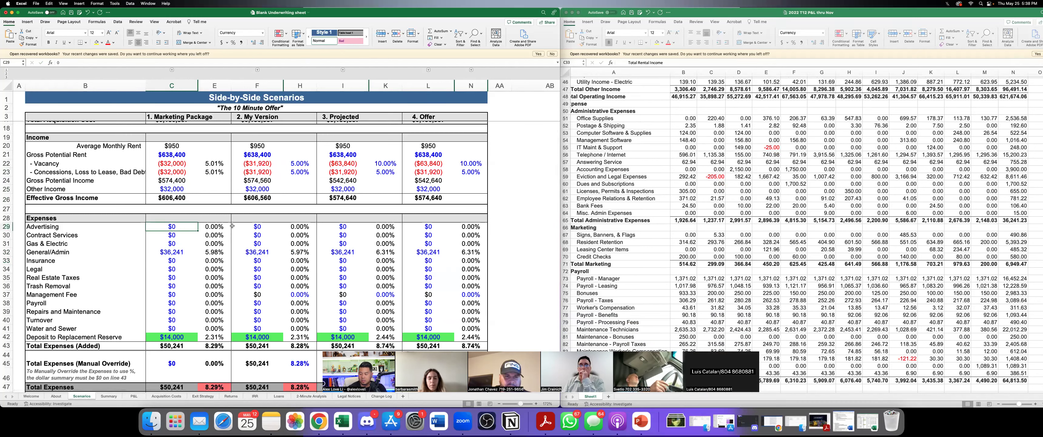
pyautogui.write('6,')
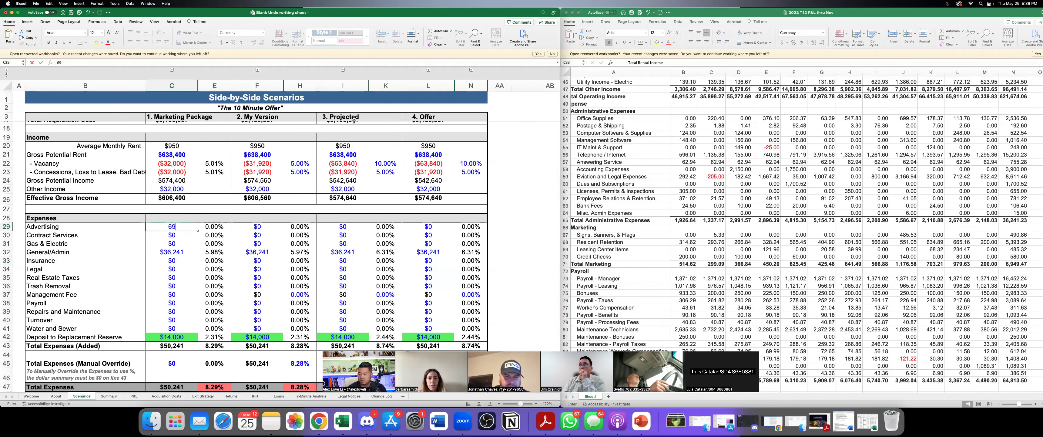
pyautogui.write('949')
pyautogui.press('Return')
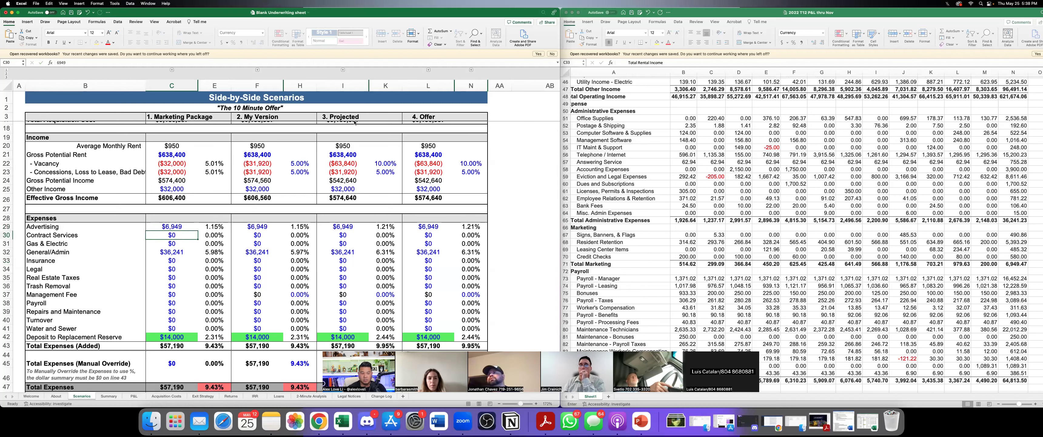
# Step: Enter the income statement's total payroll, 64813, as the Marketing Package scenario's Payroll expense
pyautogui.scroll(-4, 643, 246)
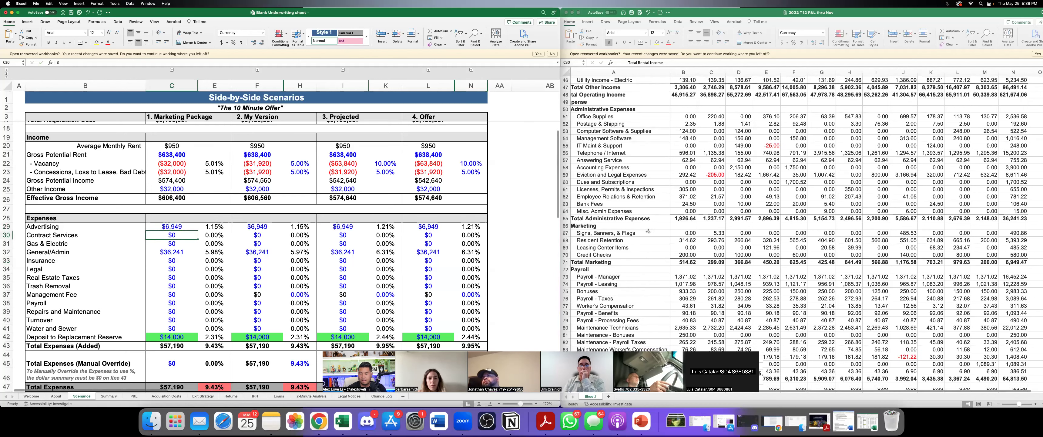
pyautogui.scroll(-1, 643, 246)
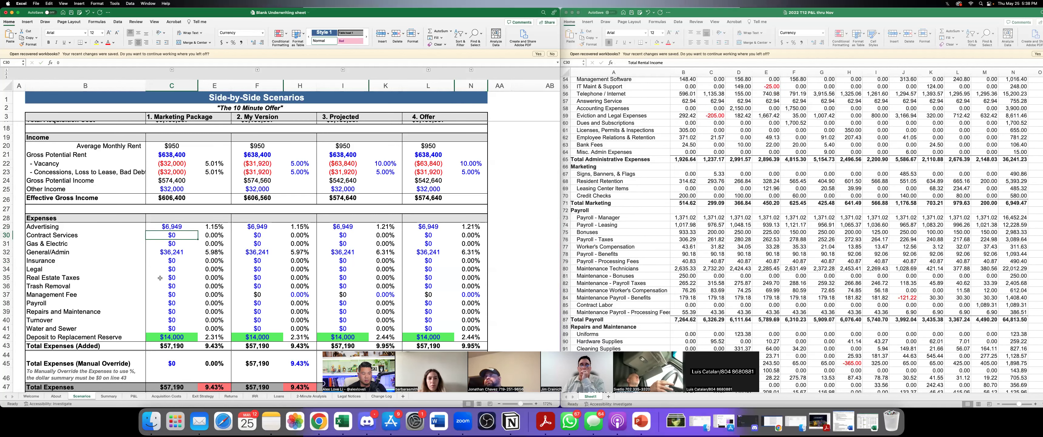
pyautogui.click(169, 304)
pyautogui.write('6')
pyautogui.write('4,81')
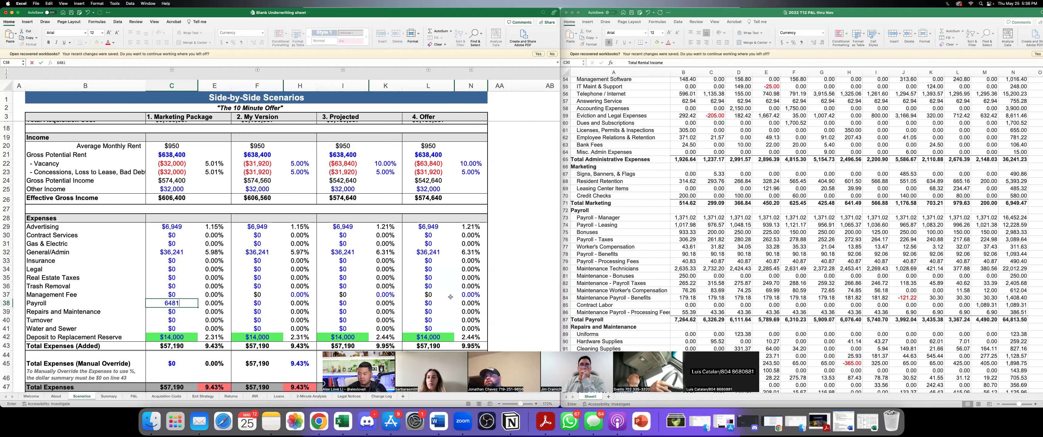
pyautogui.write('3')
pyautogui.press('Return')
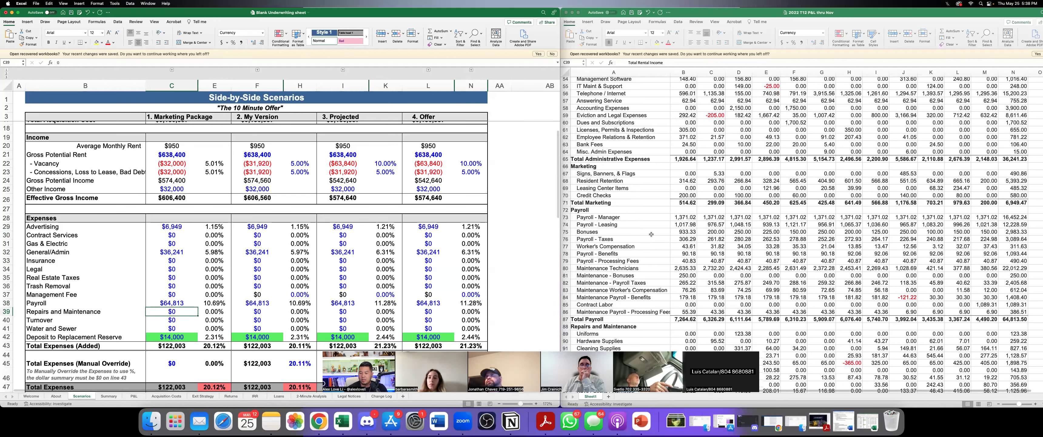
# Step: Enter the income statement's total repairs and maintenance, 25324, as the Marketing Package scenario's Repairs and Maintenance expense
pyautogui.scroll(-3, 651, 235)
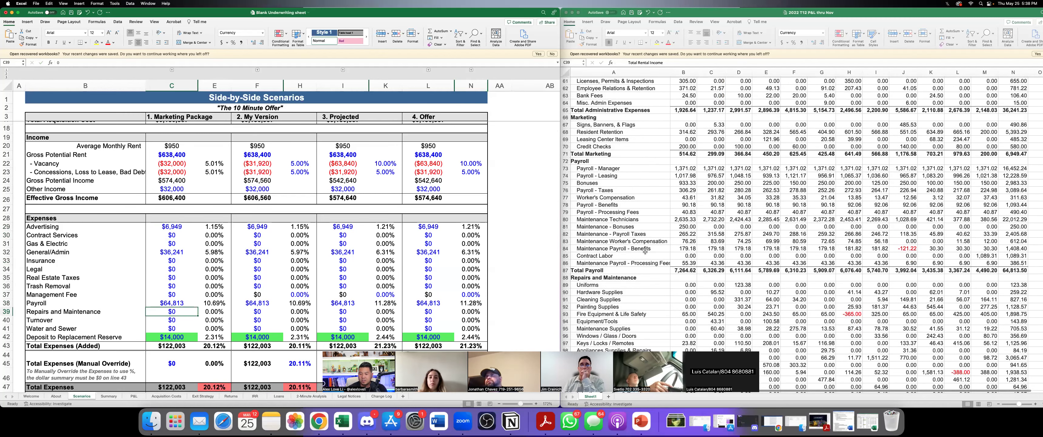
pyautogui.scroll(-3, 644, 251)
pyautogui.scroll(-8, 642, 261)
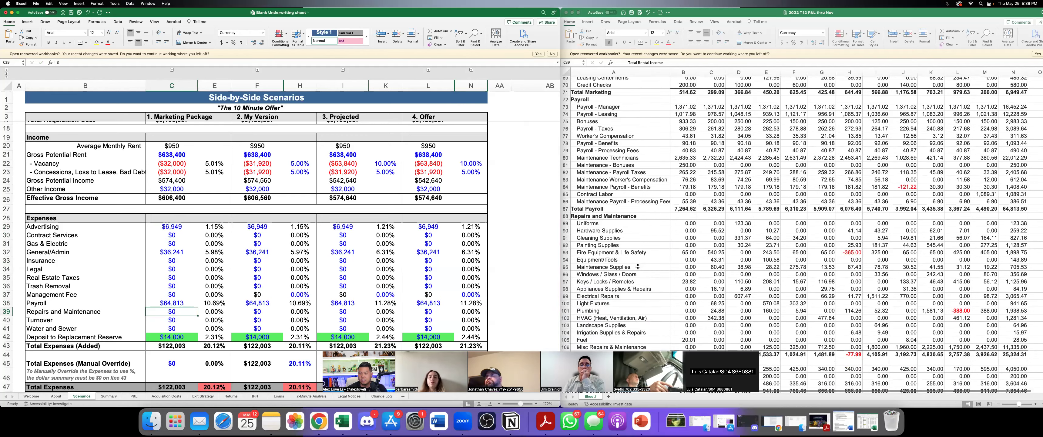
pyautogui.scroll(-3, 640, 262)
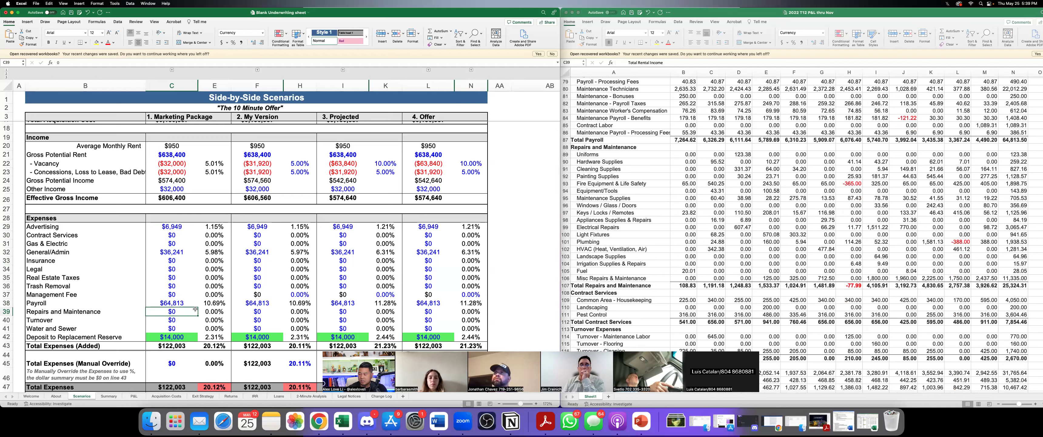
pyautogui.write('25,324')
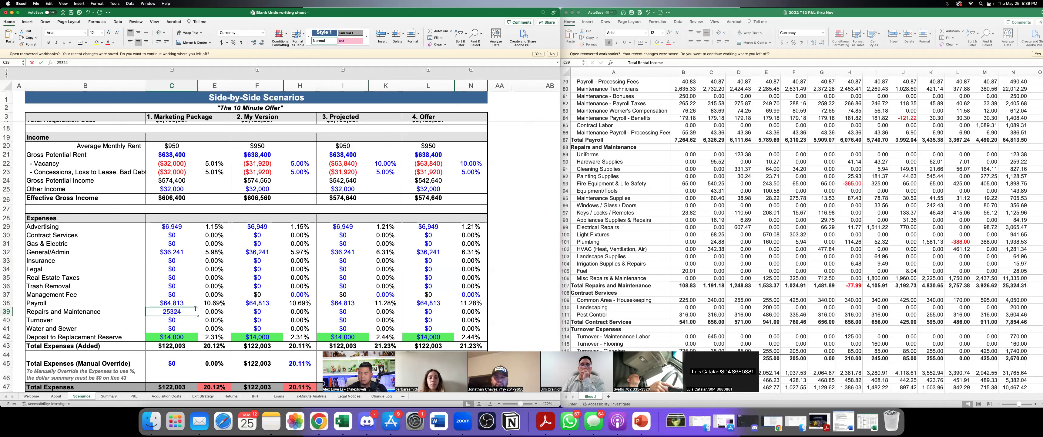
pyautogui.press('Return')
pyautogui.scroll(-4, 693, 284)
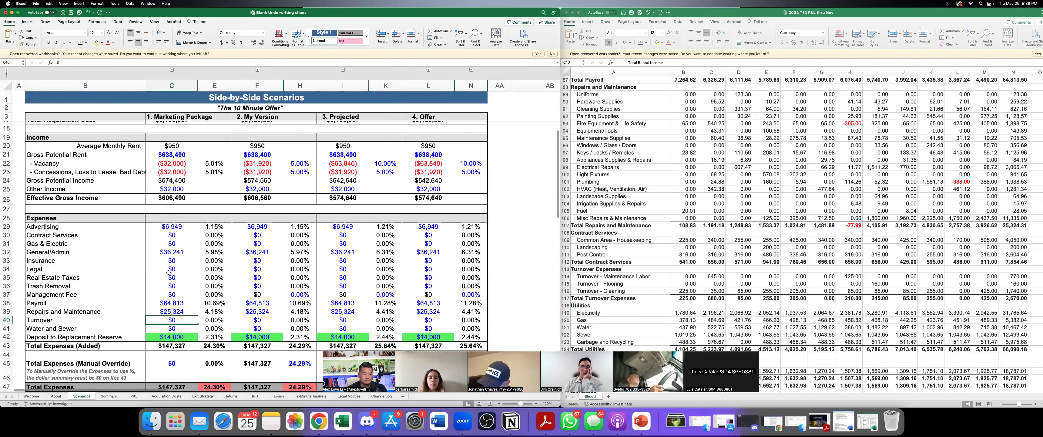
# Step: Enter the income statement's total contract services, 7,854, as the Marketing Package scenario's Contract Services expense
pyautogui.click(166, 236)
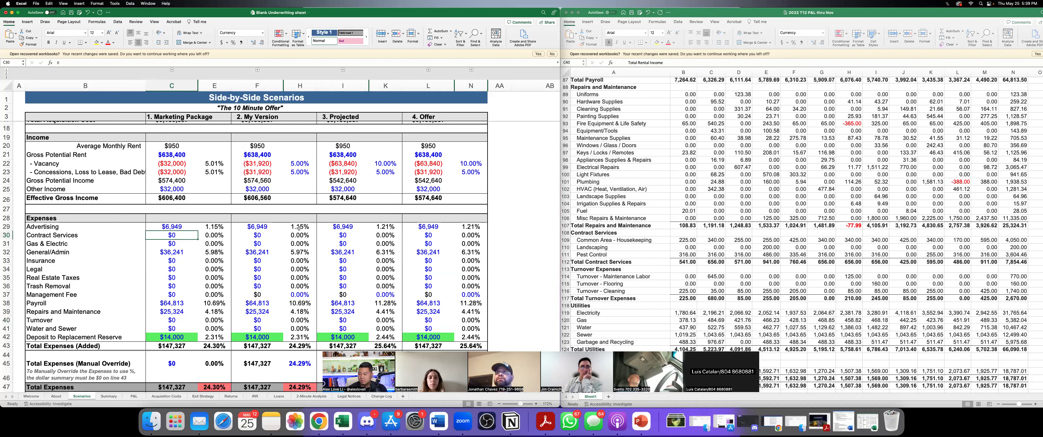
pyautogui.write('7')
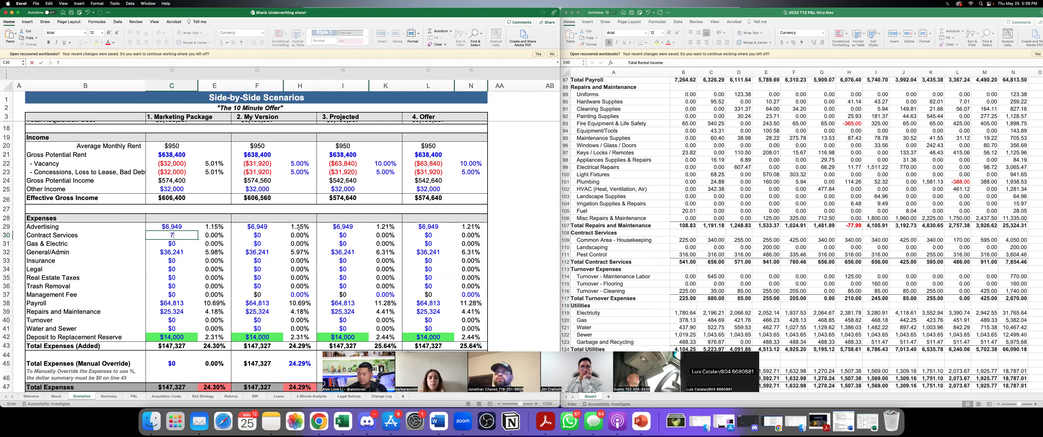
pyautogui.write(',854')
pyautogui.press('Return')
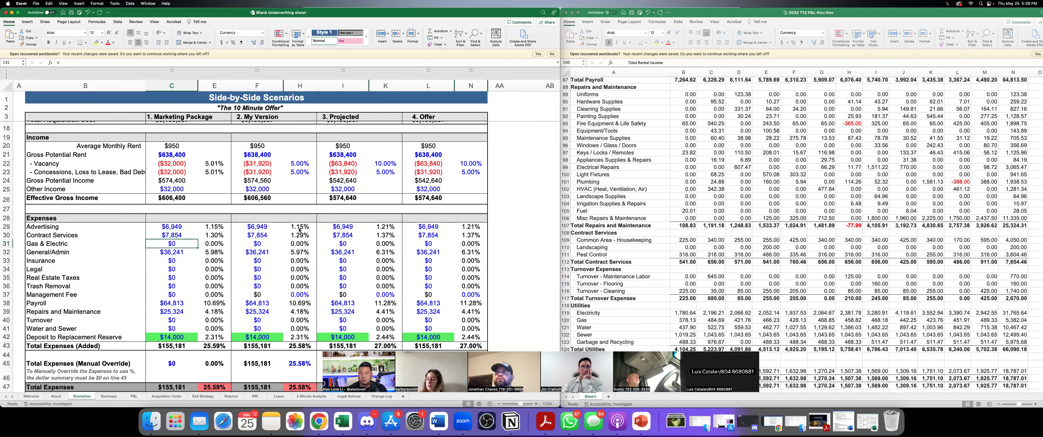
# Step: Enter the income statement's total turnover expenses, 2670, as the Marketing Package scenario's Turnover expense
pyautogui.click(173, 320)
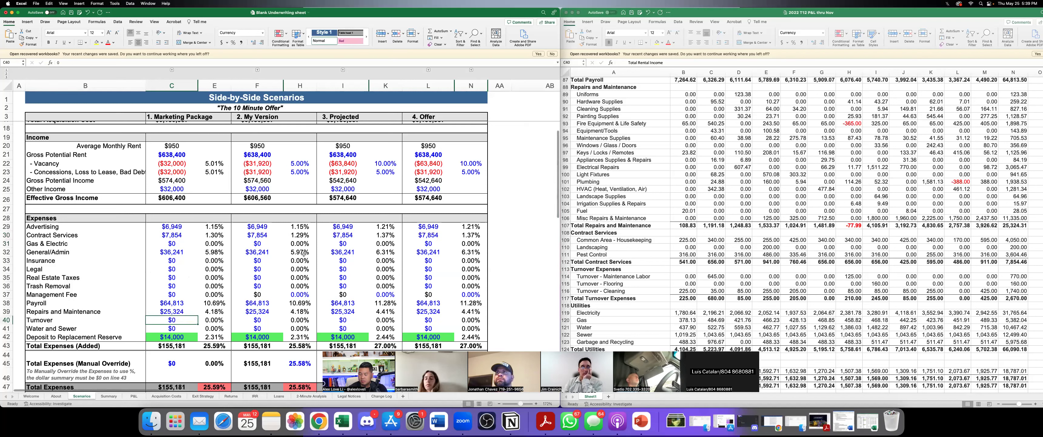
pyautogui.write('2670')
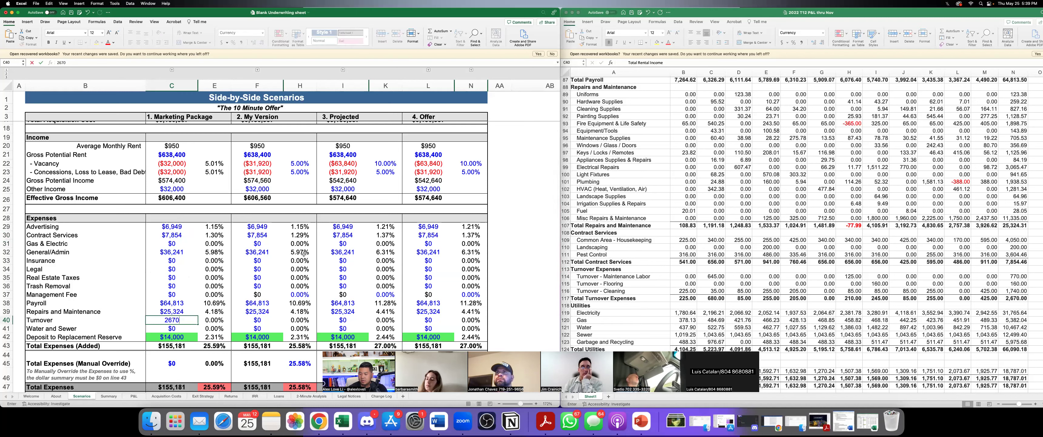
pyautogui.press('Return')
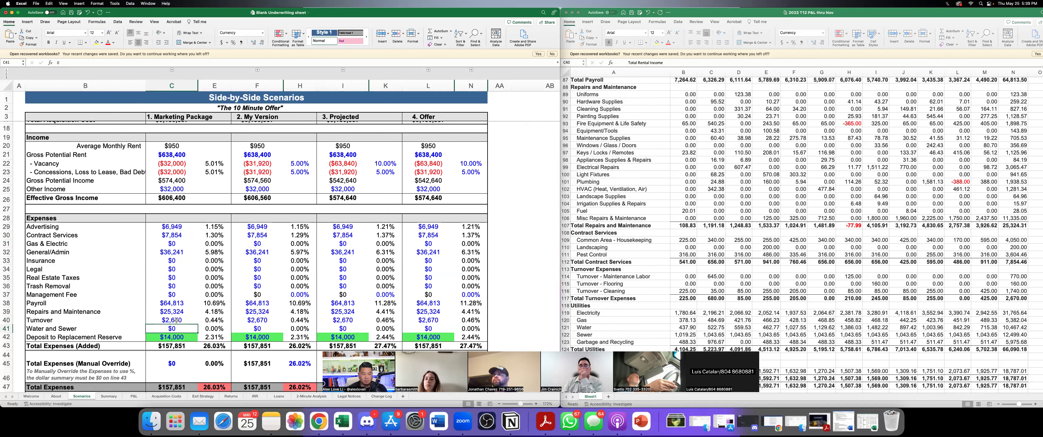
# Step: Enter the income statement's total utilities, 66,090, as the Marketing Package scenario's Gas & Electric expense
pyautogui.scroll(-5, 608, 278)
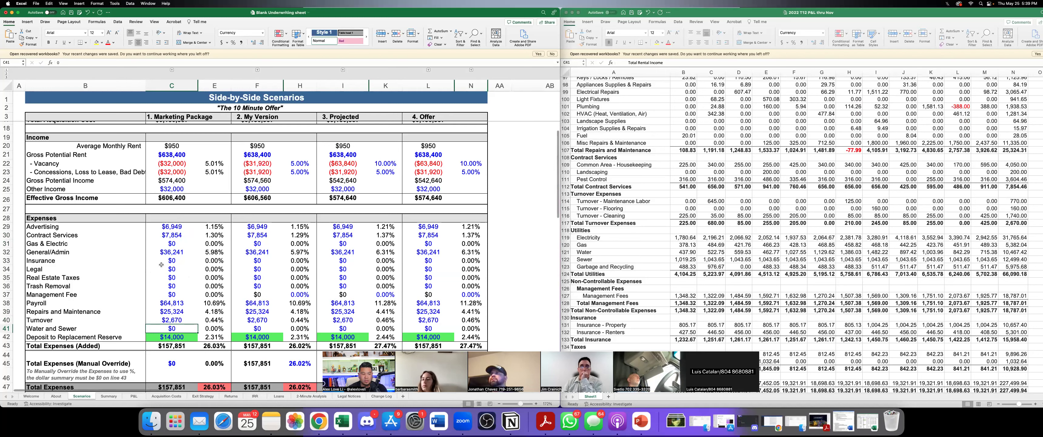
pyautogui.click(169, 243)
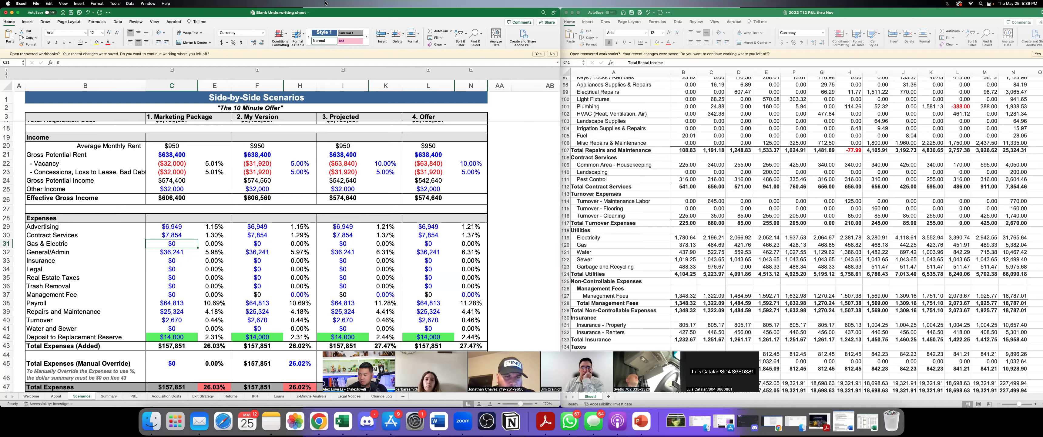
pyautogui.write('66,0')
pyautogui.write('90')
pyautogui.press('Return')
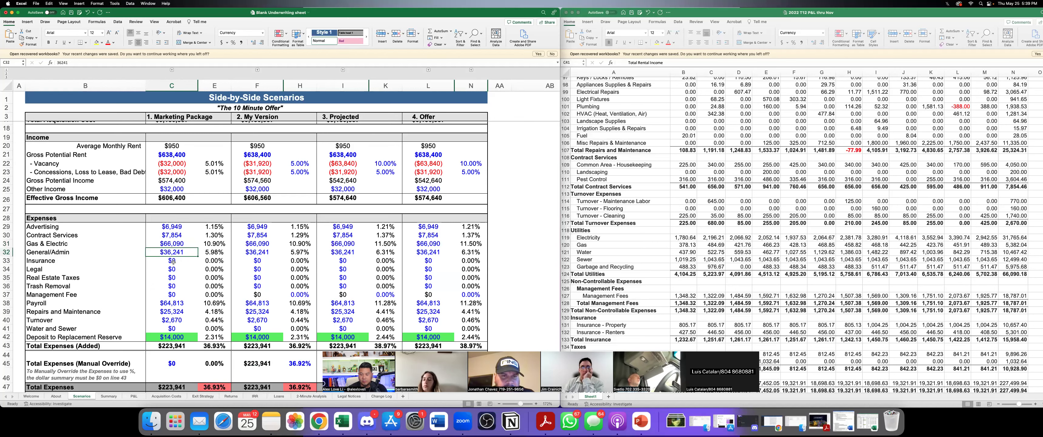
# Step: Enter the income statement's total management fees, 18787, as the Marketing Package scenario's Management Fee
pyautogui.scroll(-2, 613, 271)
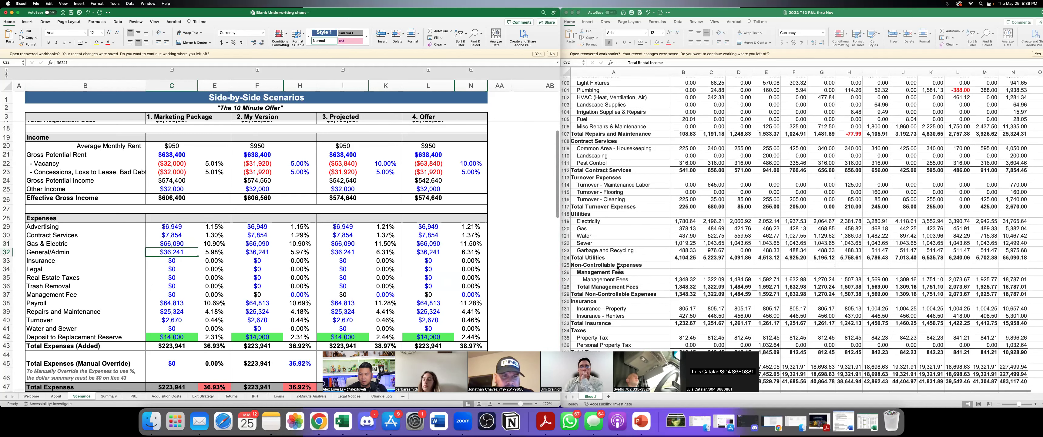
pyautogui.scroll(-2, 615, 269)
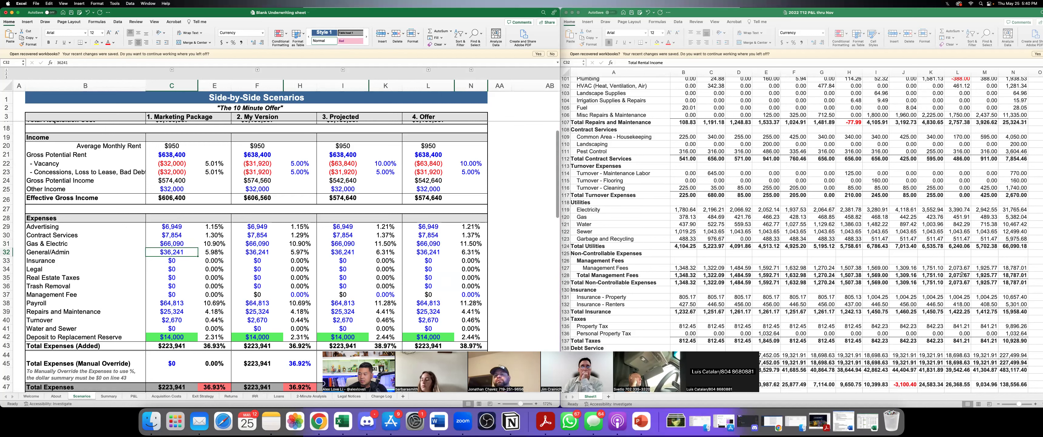
pyautogui.click(173, 294)
pyautogui.write('18,')
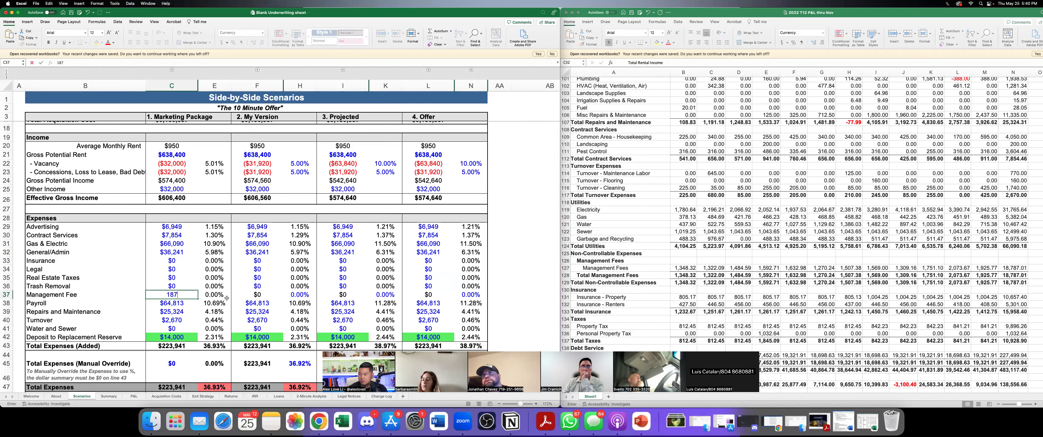
pyautogui.write('787')
pyautogui.press('Return')
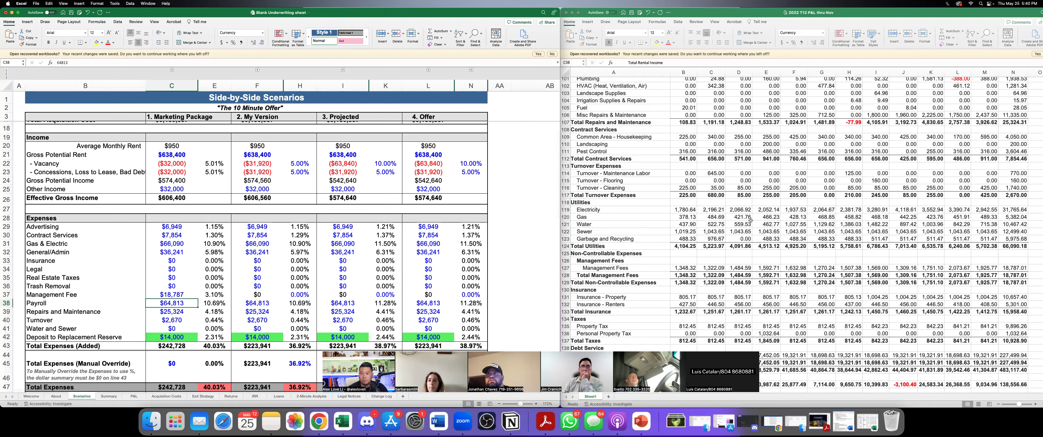
# Step: Enter the income statement's total taxes, 10928, as the Marketing Package scenario's Real Estate Taxes expense
pyautogui.scroll(-5, 757, 227)
pyautogui.scroll(-1, 751, 222)
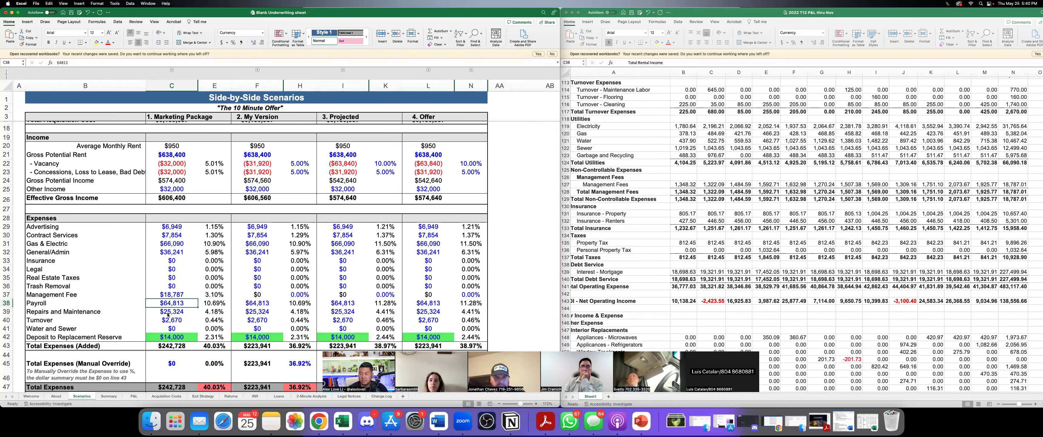
pyautogui.click(174, 278)
pyautogui.write('10928')
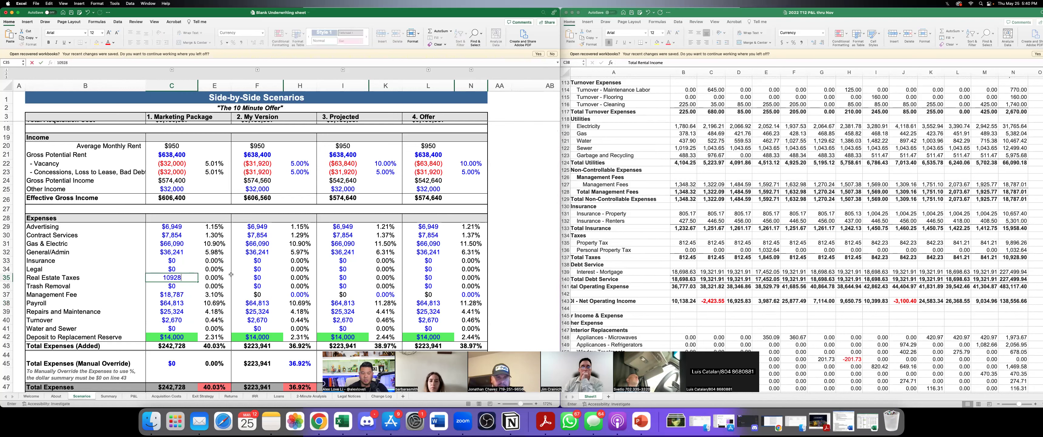
pyautogui.press('Return')
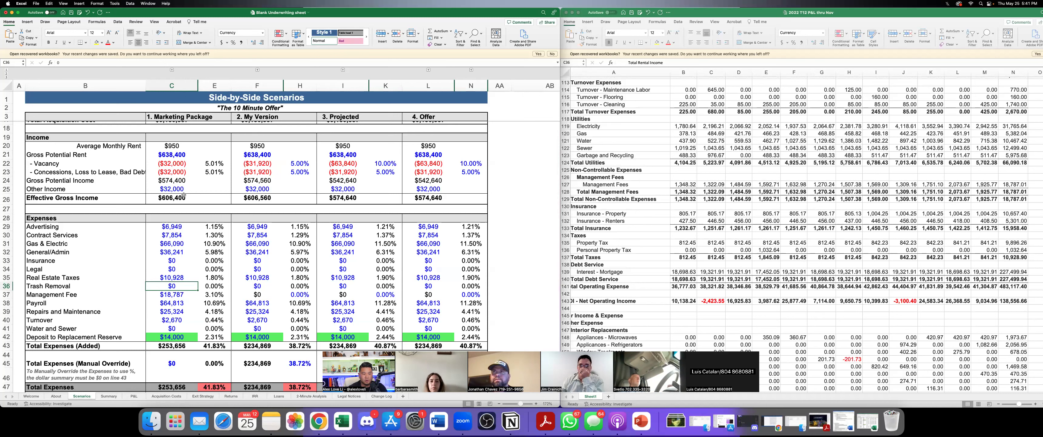
# Step: Check the income statement's remaining expense sections and enter its total insurance, 15958, as the Marketing Package scenario's Insurance expense
pyautogui.click(174, 260)
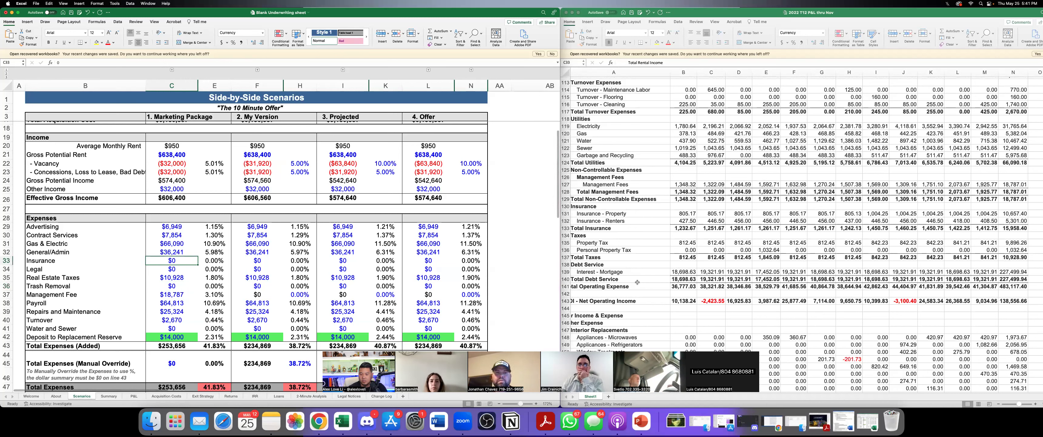
pyautogui.click(181, 278)
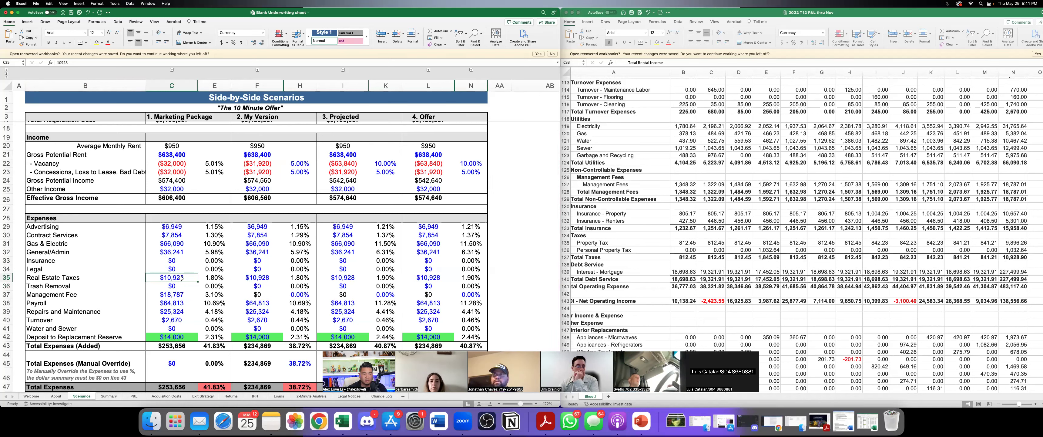
pyautogui.click(170, 260)
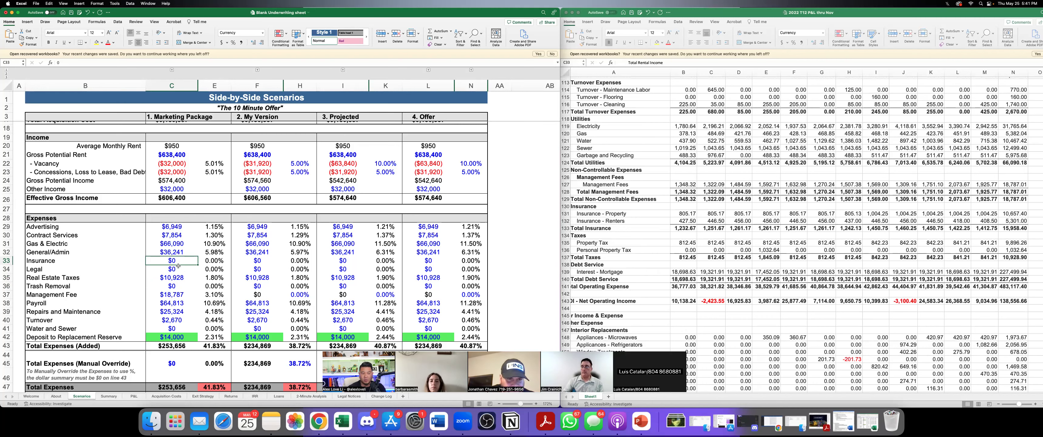
pyautogui.scroll(-5, 683, 264)
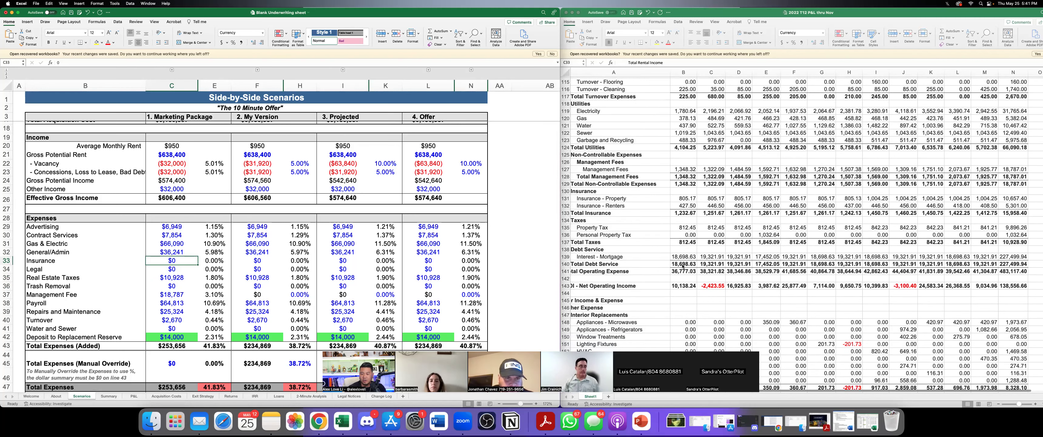
pyautogui.scroll(-5, 677, 271)
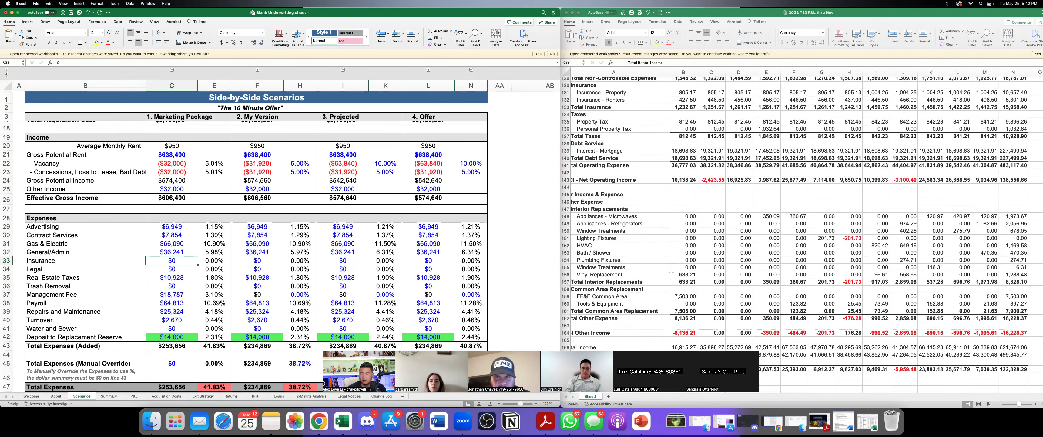
pyautogui.scroll(2, 671, 271)
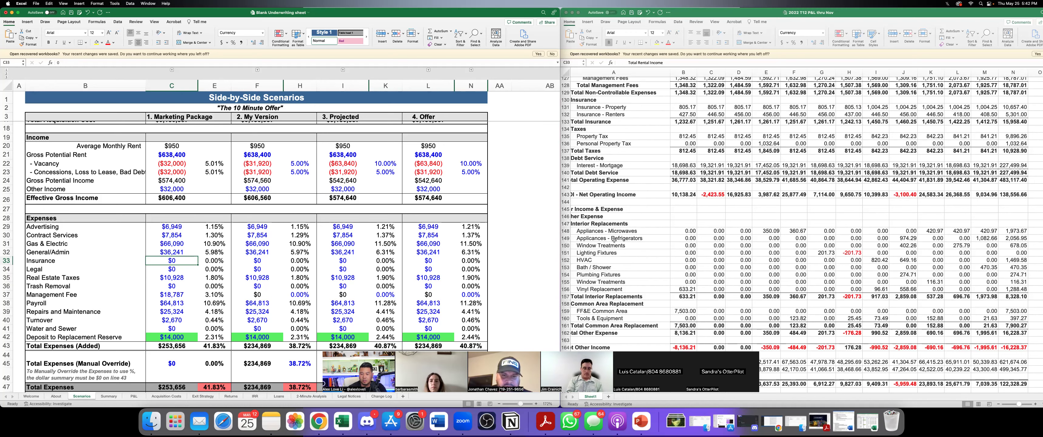
pyautogui.scroll(-3, 610, 284)
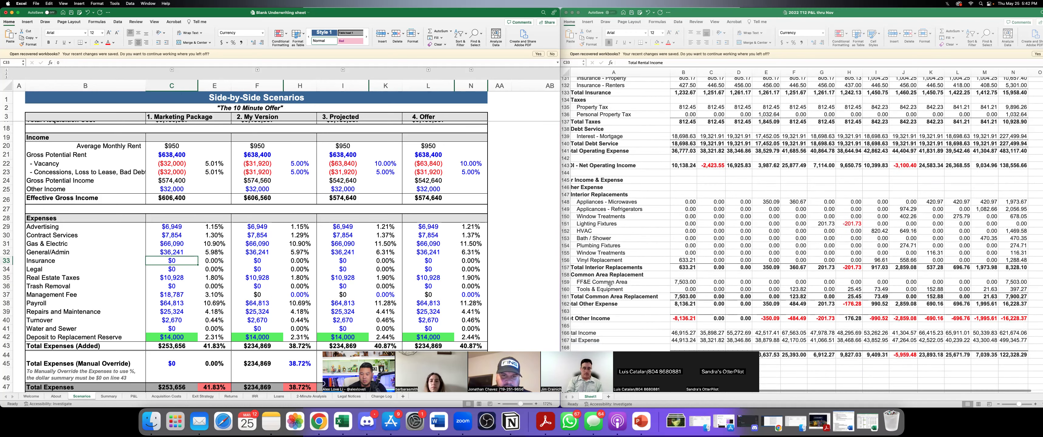
pyautogui.scroll(5, 610, 283)
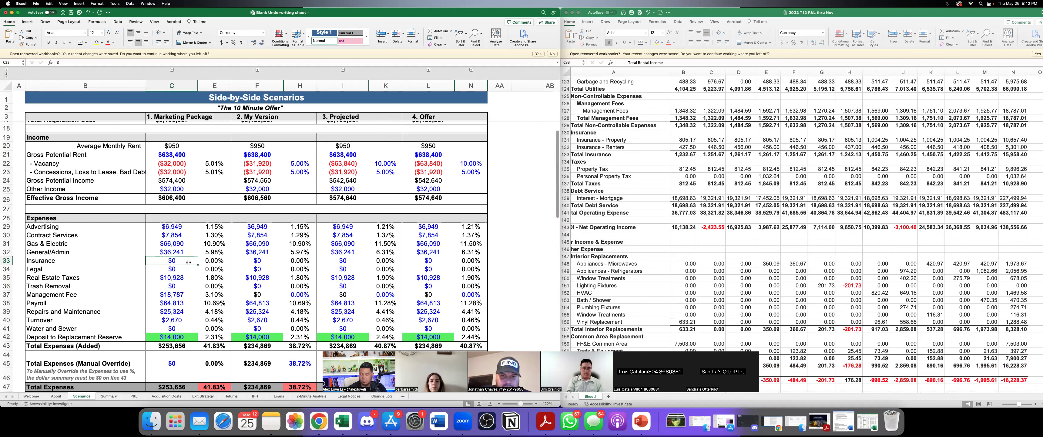
pyautogui.write('15958')
pyautogui.press('Return')
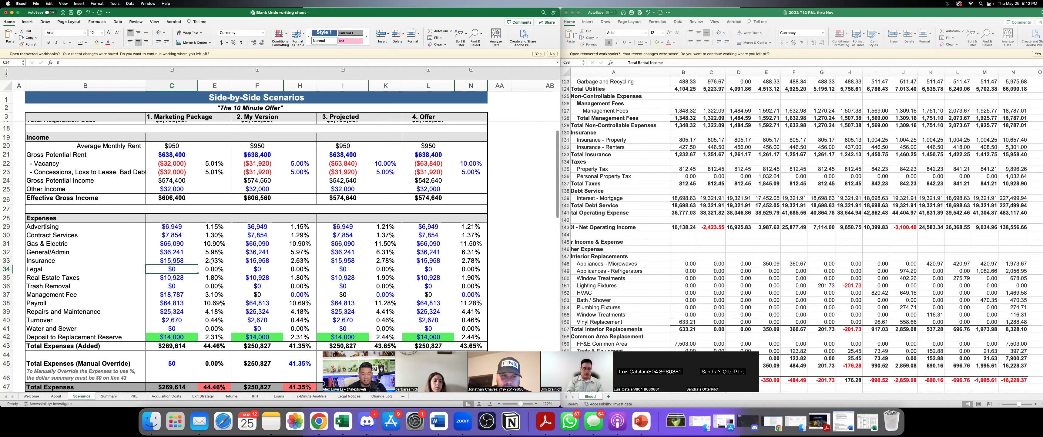
pyautogui.click(176, 278)
pyautogui.click(173, 261)
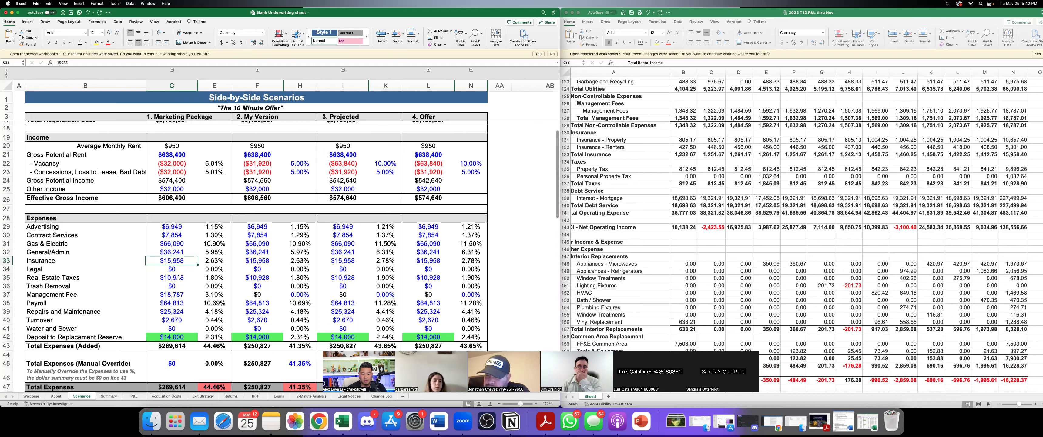
pyautogui.click(179, 277)
pyautogui.click(174, 262)
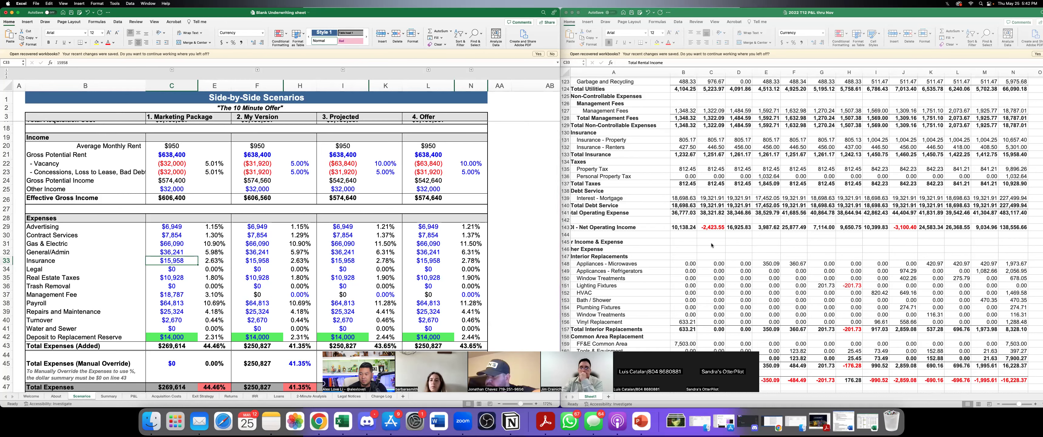
# Step: Review the income statement's operating and replacement expenses and the scenarios' total expenses, net operating income, cash flow and debt coverage ratio
pyautogui.scroll(-1, 711, 243)
pyautogui.scroll(-3, 711, 244)
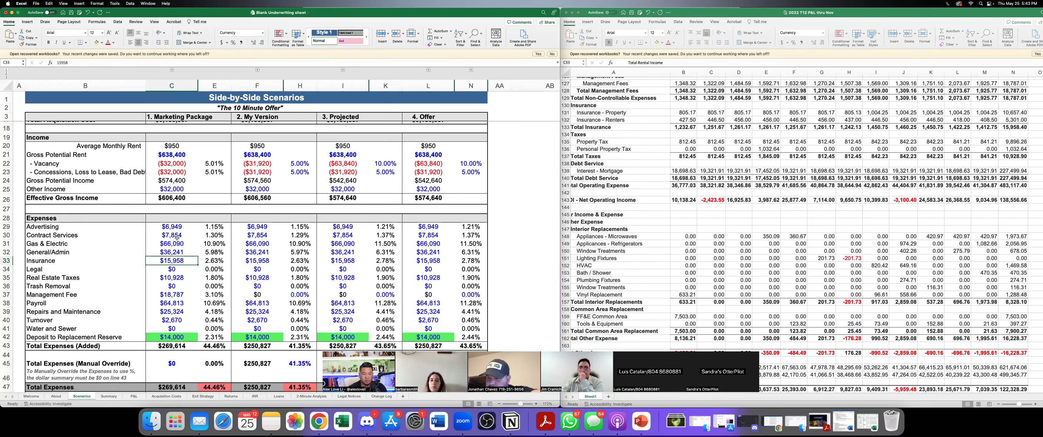
pyautogui.scroll(1, 664, 215)
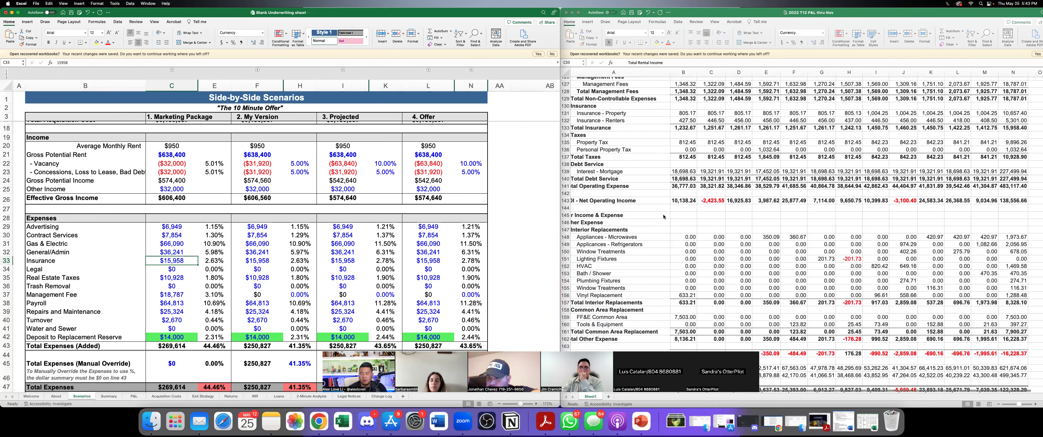
pyautogui.scroll(-2, 662, 214)
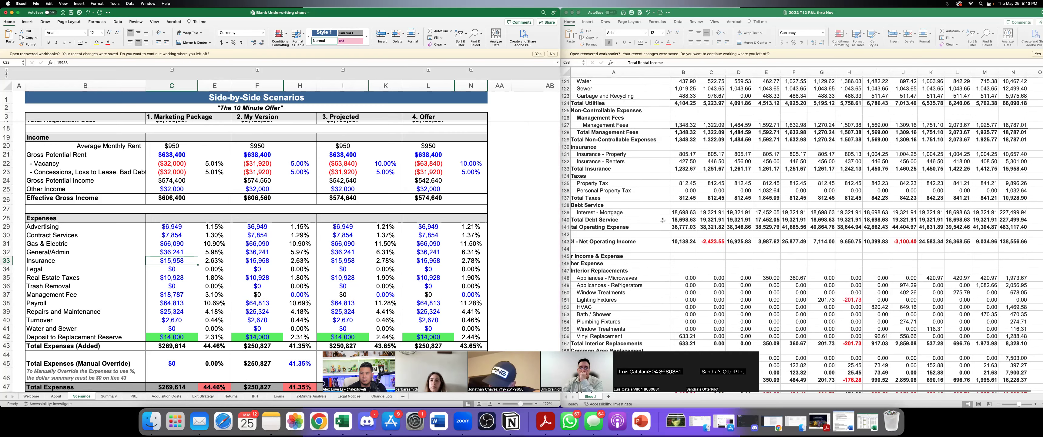
pyautogui.scroll(-3, 662, 224)
pyautogui.scroll(-5, 212, 309)
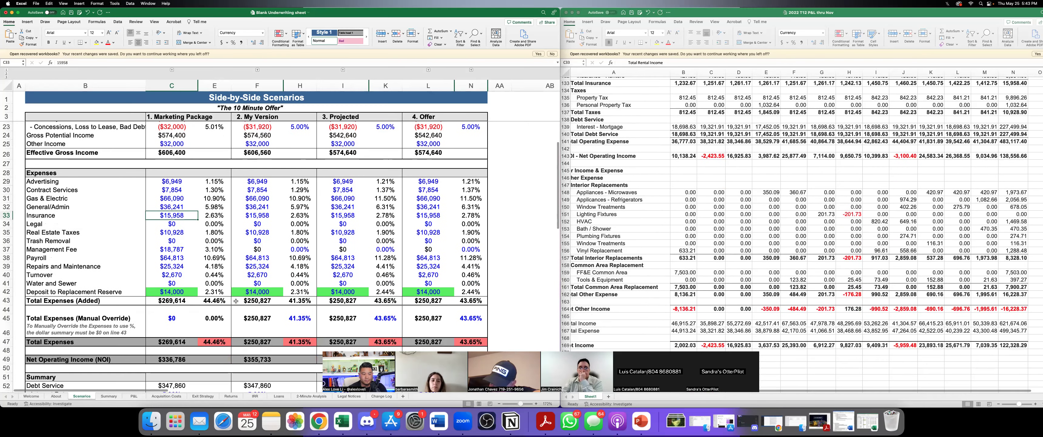
pyautogui.scroll(-1, 211, 309)
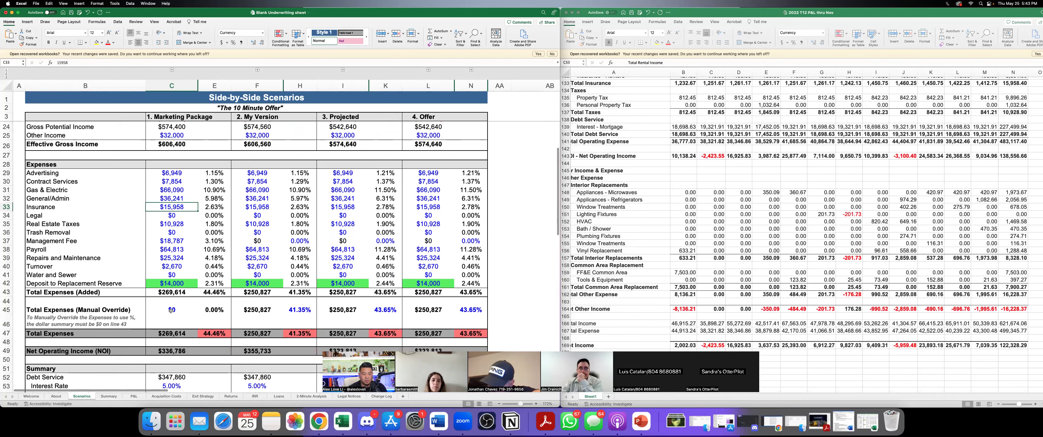
pyautogui.scroll(-5, 194, 309)
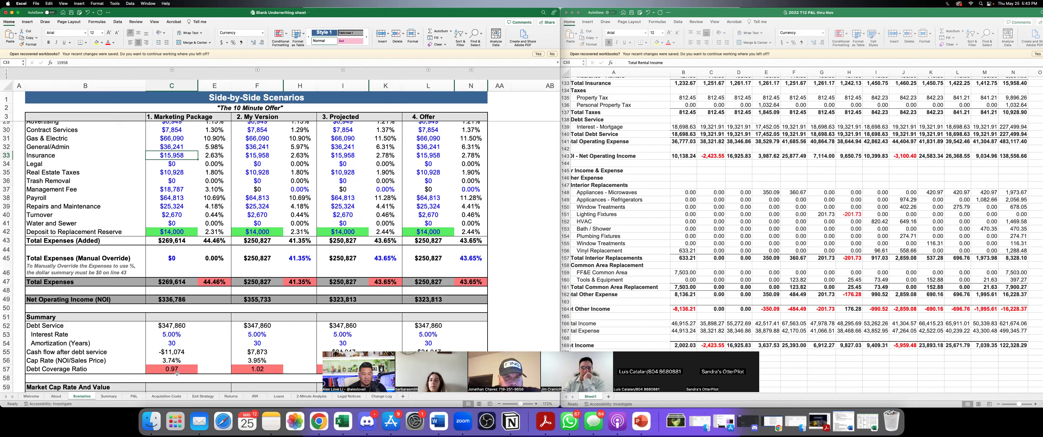
pyautogui.scroll(10, 205, 356)
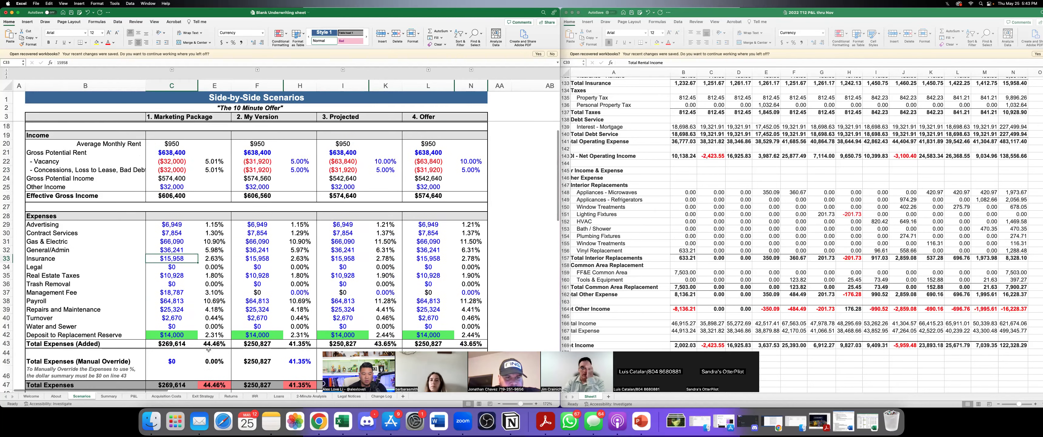
pyautogui.scroll(-8, 209, 343)
pyautogui.scroll(-4, 209, 343)
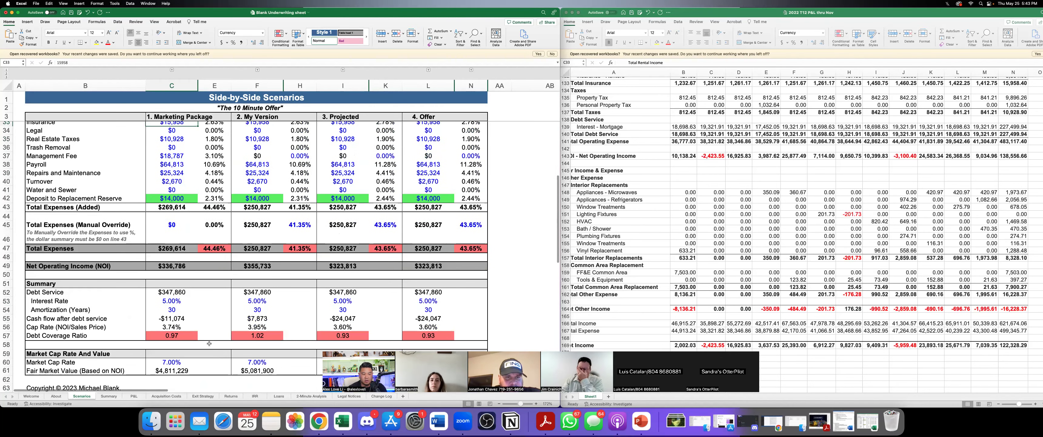
# Step: Set the Marketing Package scenario's loan interest rate to 6.5%
pyautogui.click(177, 301)
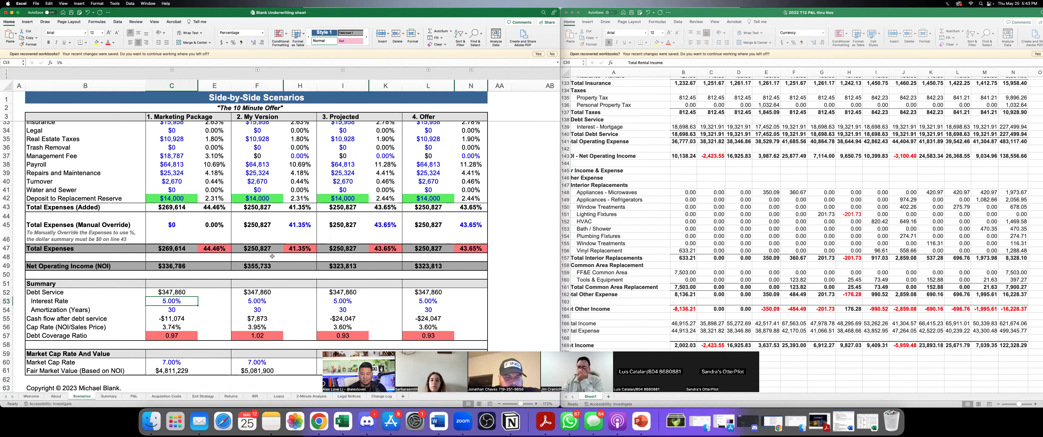
pyautogui.write('6')
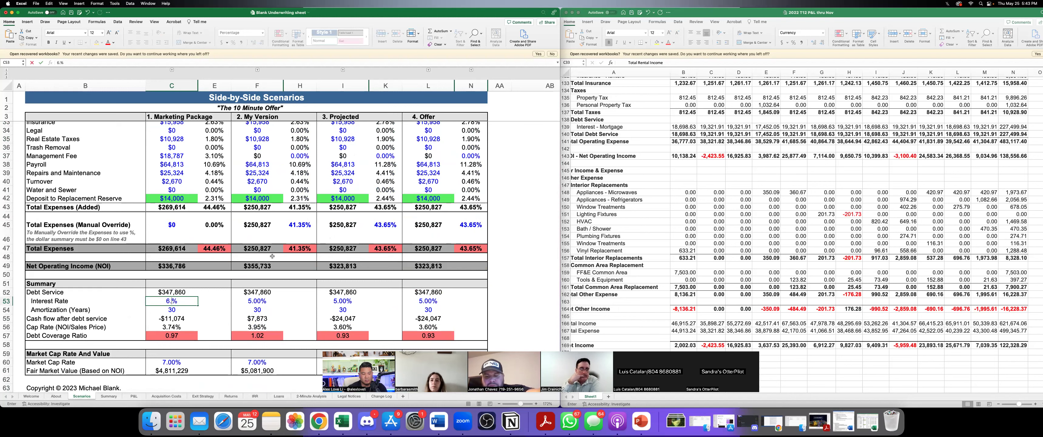
pyautogui.write('.5')
pyautogui.press('Return')
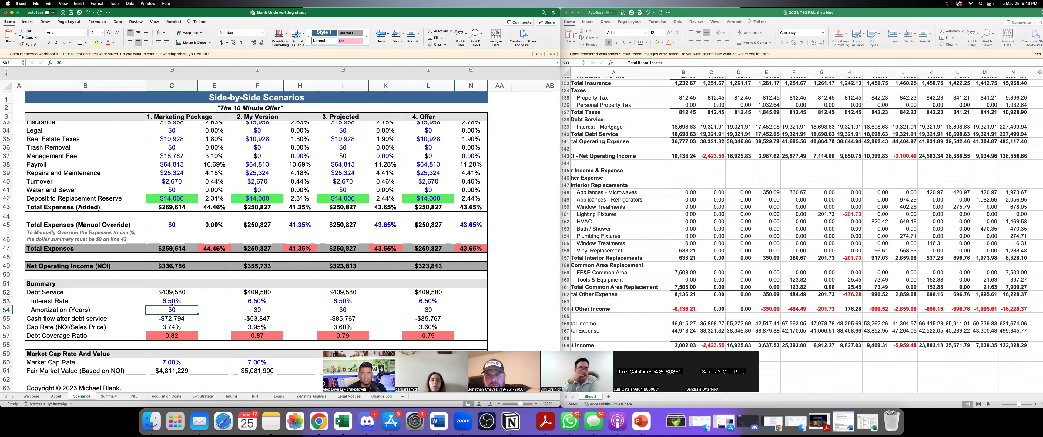
# Step: Set the Marketing Package scenario's Operating Reserves to 56,000 in the Acquisition section
pyautogui.scroll(10, 172, 301)
pyautogui.scroll(-2, 173, 301)
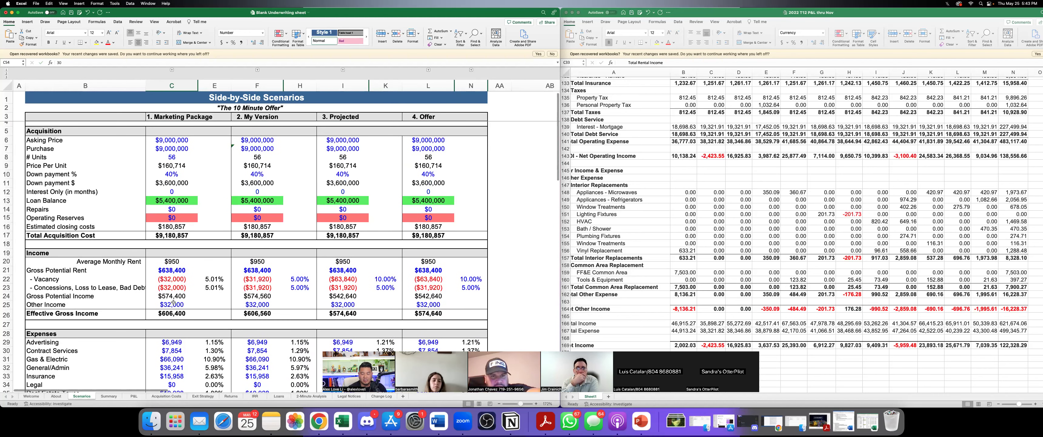
pyautogui.click(178, 207)
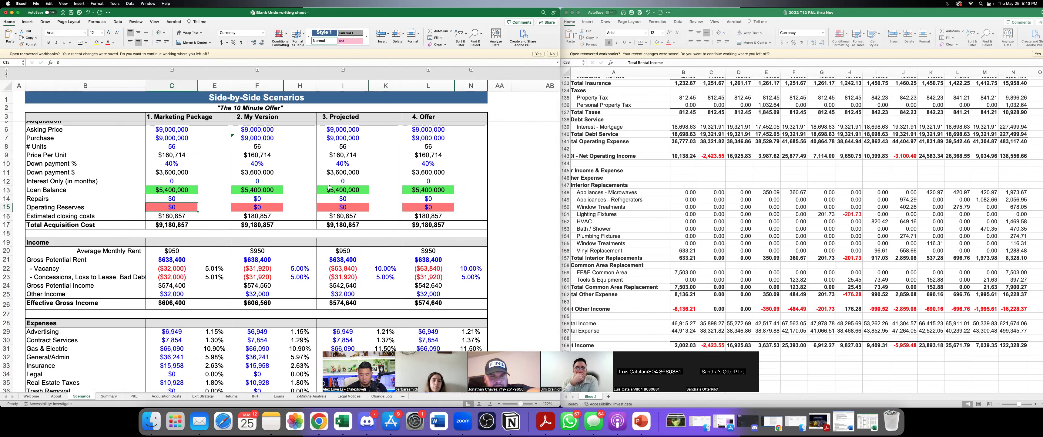
pyautogui.write('56,00')
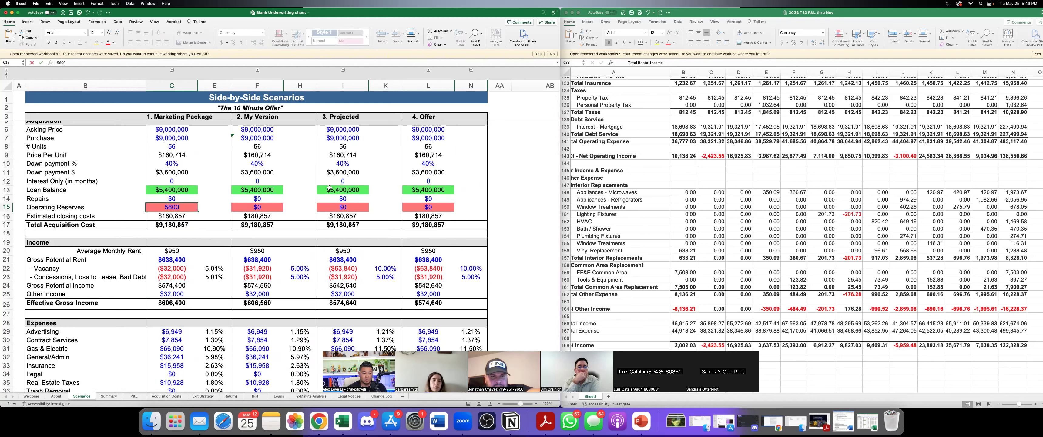
pyautogui.write('0')
pyautogui.press('Return')
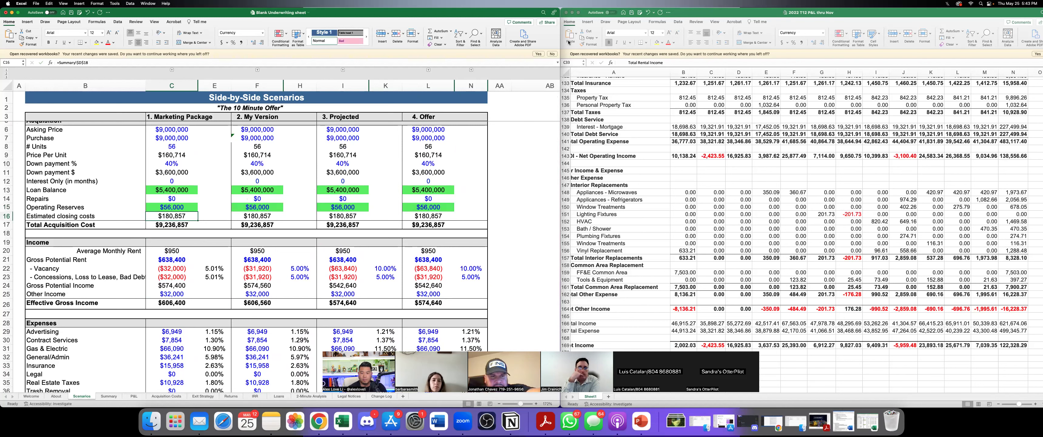
# Step: Review the scenarios' repairs, operating reserves and acquisition cost alongside their expenses, net operating income, cash flow and debt coverage ratio
pyautogui.click(177, 198)
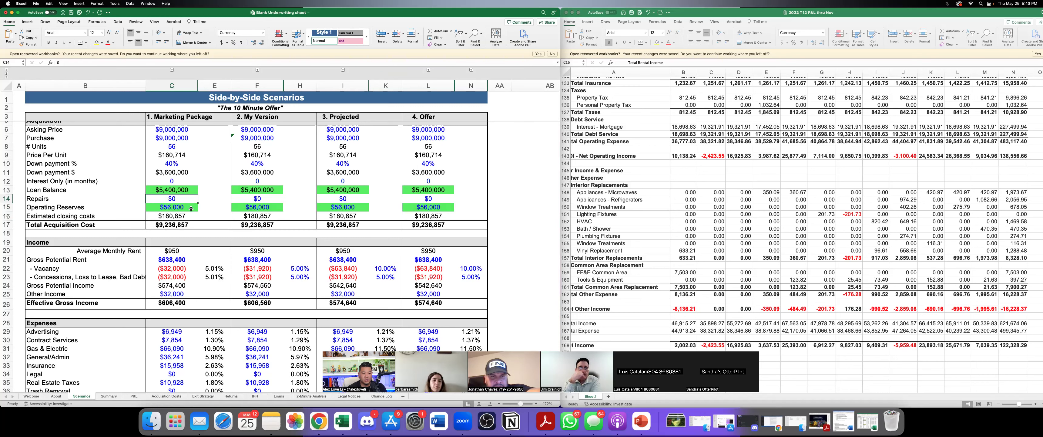
pyautogui.scroll(-3, 181, 208)
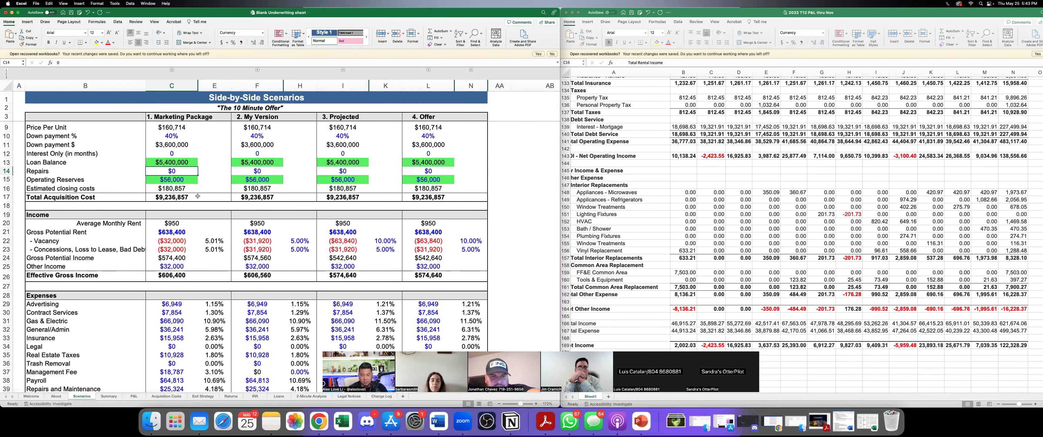
pyautogui.click(180, 179)
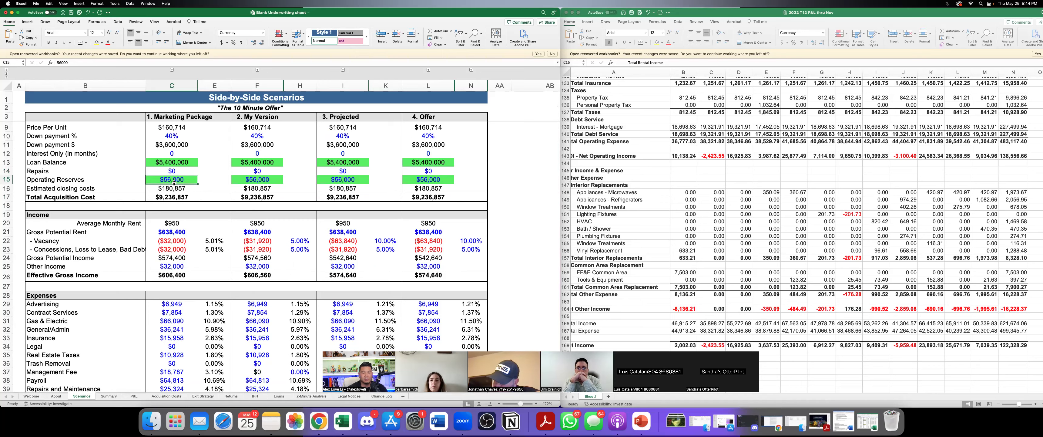
pyautogui.scroll(-5, 174, 182)
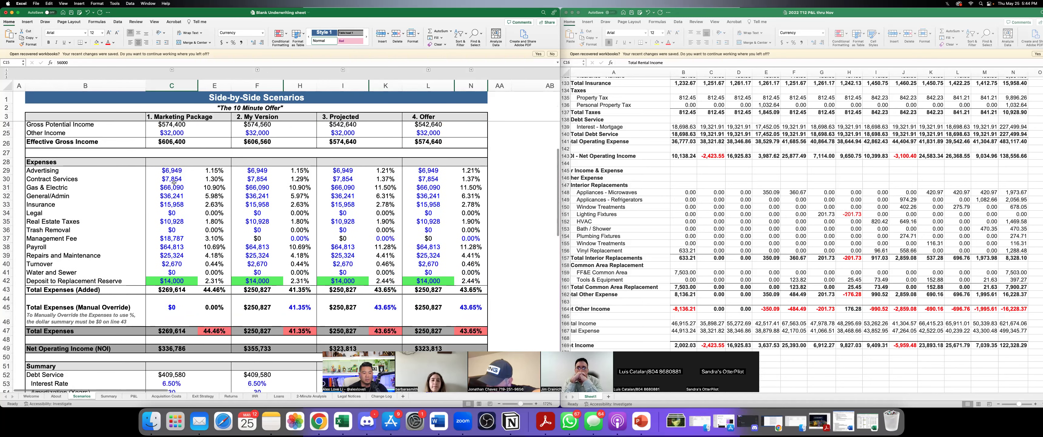
pyautogui.scroll(-1, 174, 182)
pyautogui.scroll(-1, 174, 183)
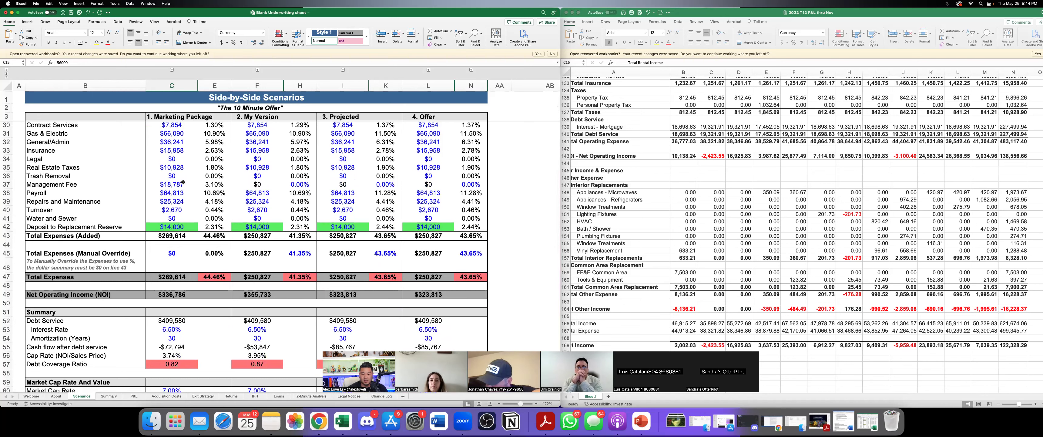
pyautogui.scroll(-1, 192, 232)
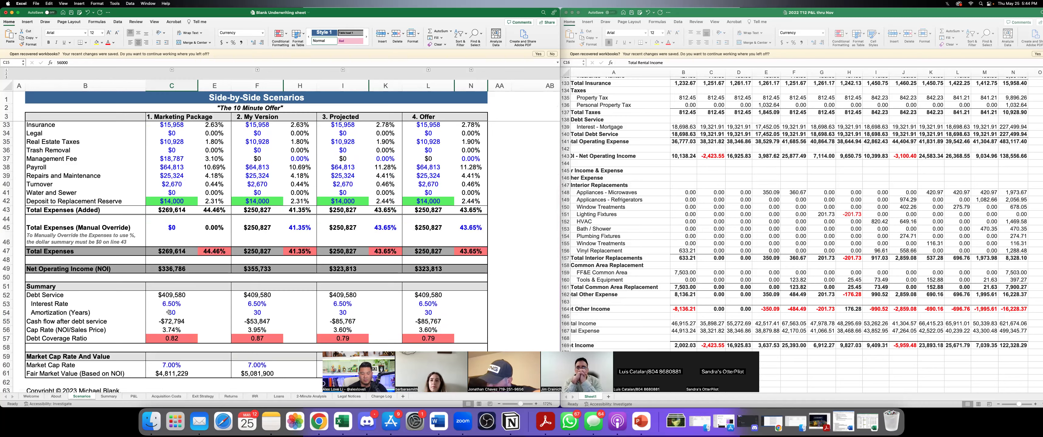
pyautogui.scroll(5, 171, 311)
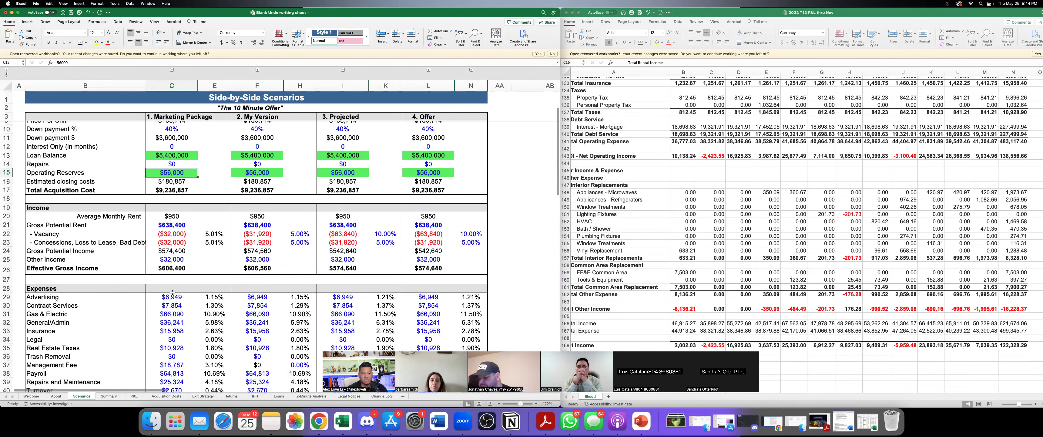
pyautogui.scroll(-5, 173, 292)
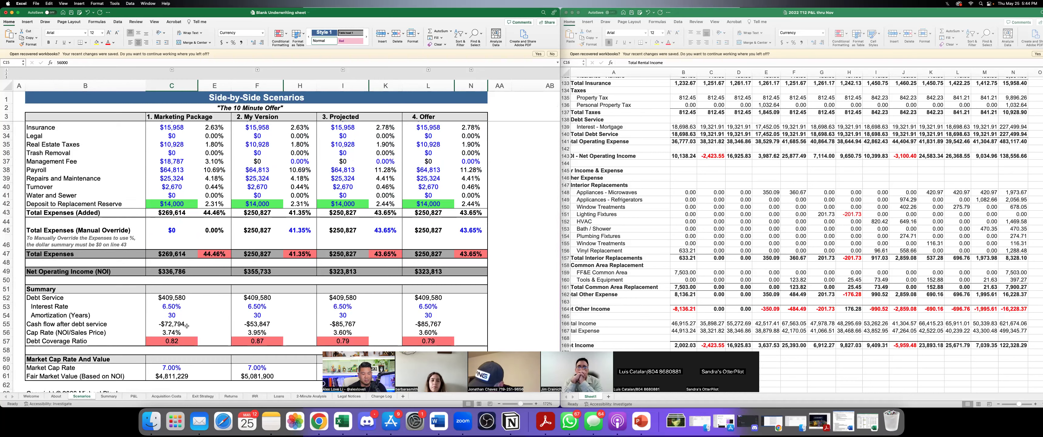
pyautogui.scroll(3, 196, 321)
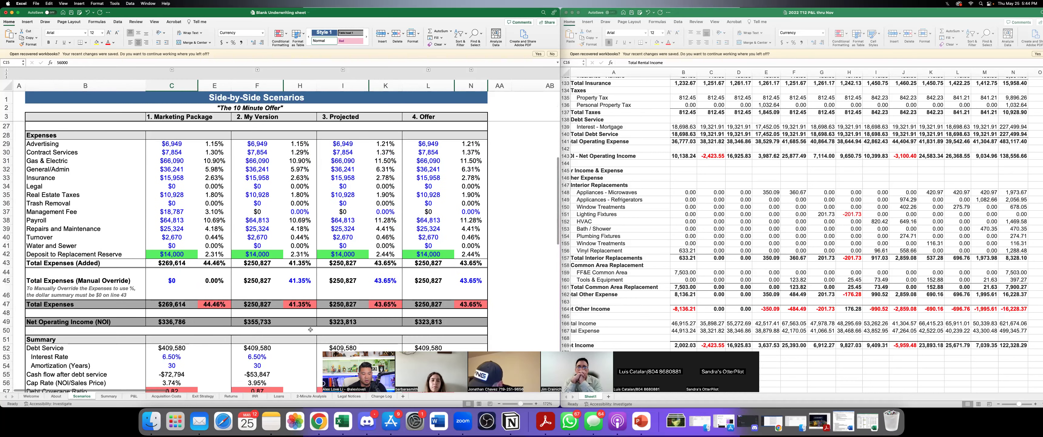
pyautogui.scroll(5, 309, 328)
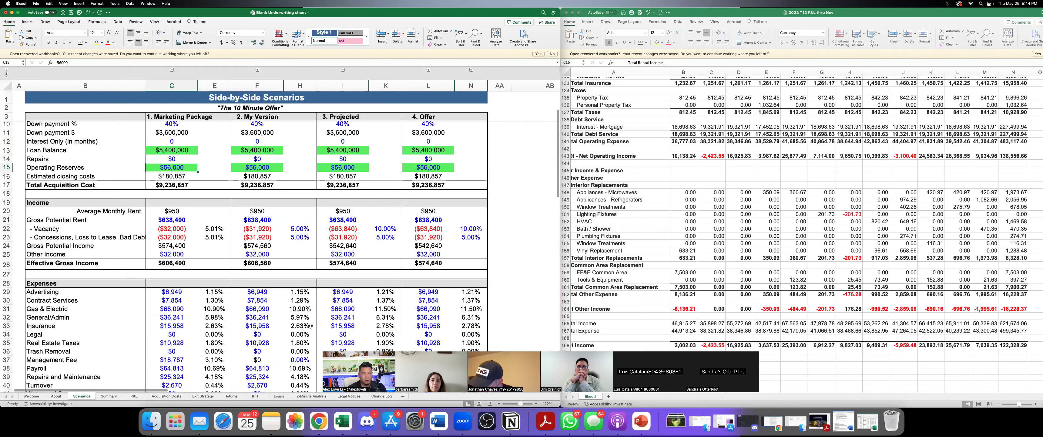
pyautogui.scroll(2, 286, 258)
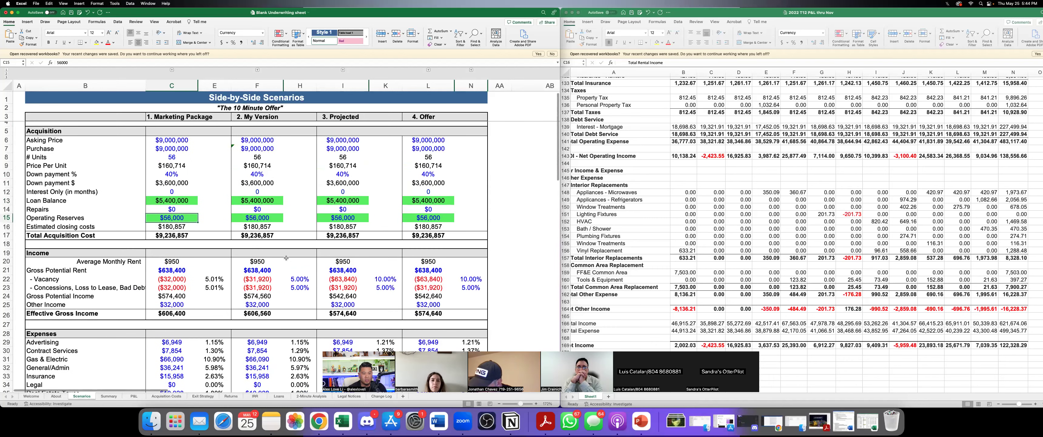
# Step: Check the Marketing Package scenario's down payment percentage against its debt service, cash flow after debt service and debt coverage ratio
pyautogui.click(174, 174)
pyautogui.scroll(-1, 195, 179)
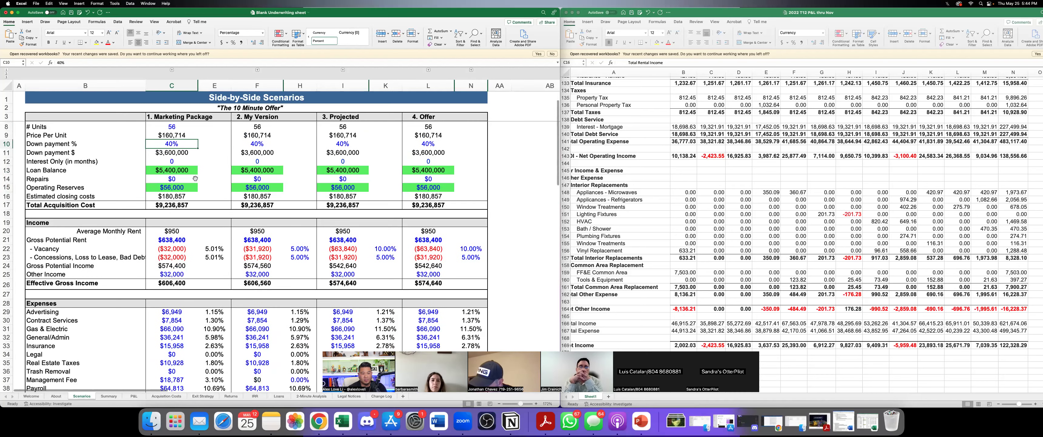
pyautogui.scroll(-3, 194, 188)
pyautogui.scroll(-6, 193, 191)
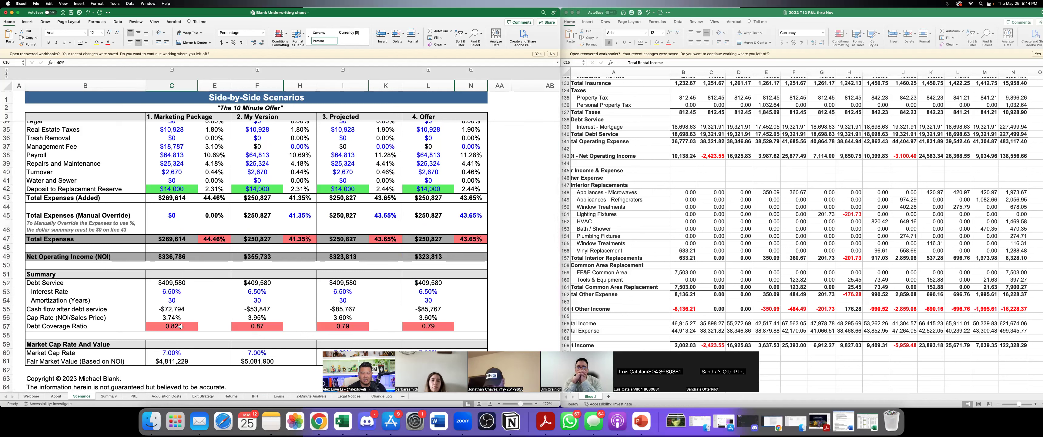
pyautogui.scroll(4, 284, 270)
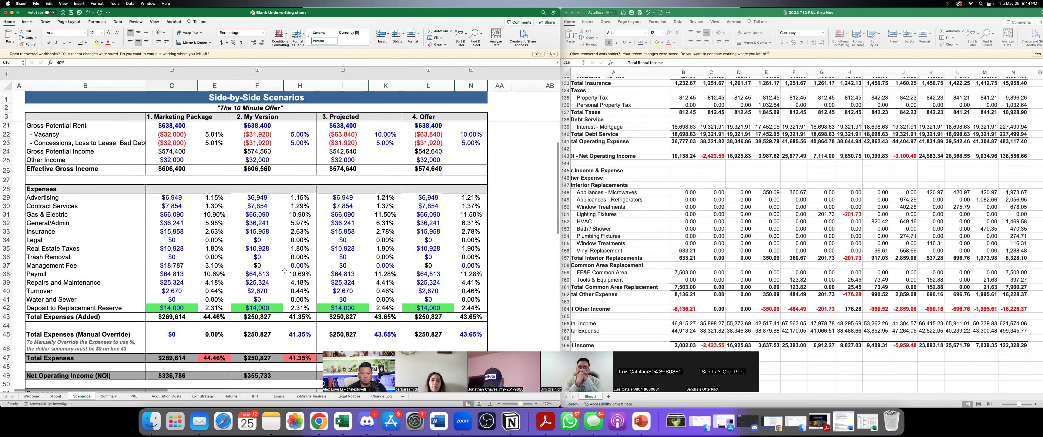
pyautogui.scroll(3, 284, 270)
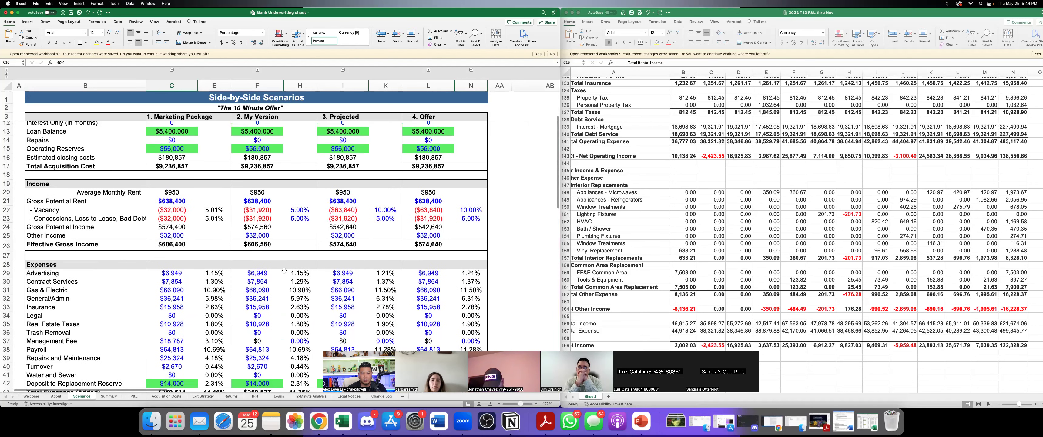
# Step: Check the income statement's rental income and set the My Version scenario's Gross Potential Rent to 708,960
pyautogui.click(260, 202)
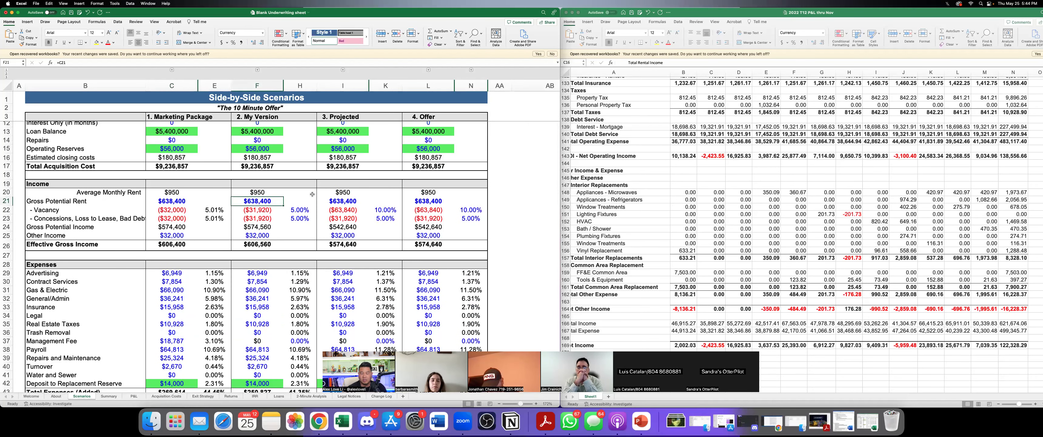
pyautogui.scroll(10, 784, 174)
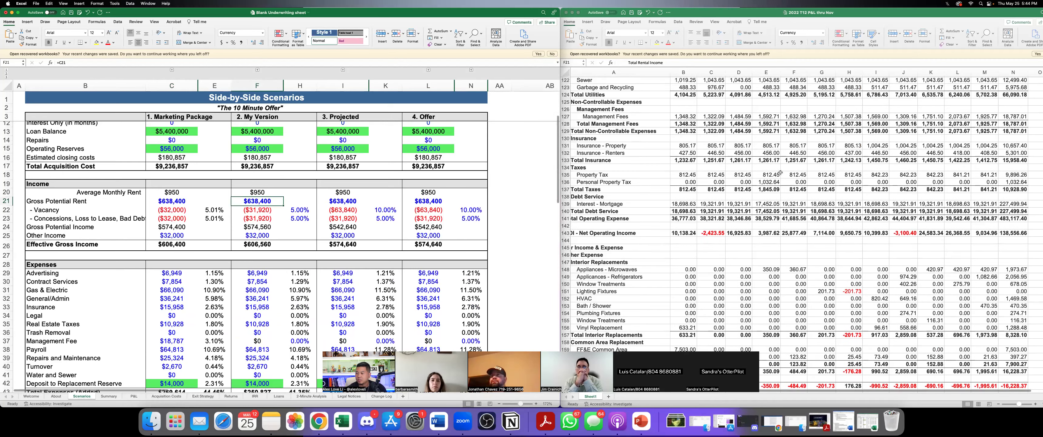
pyautogui.scroll(20, 784, 174)
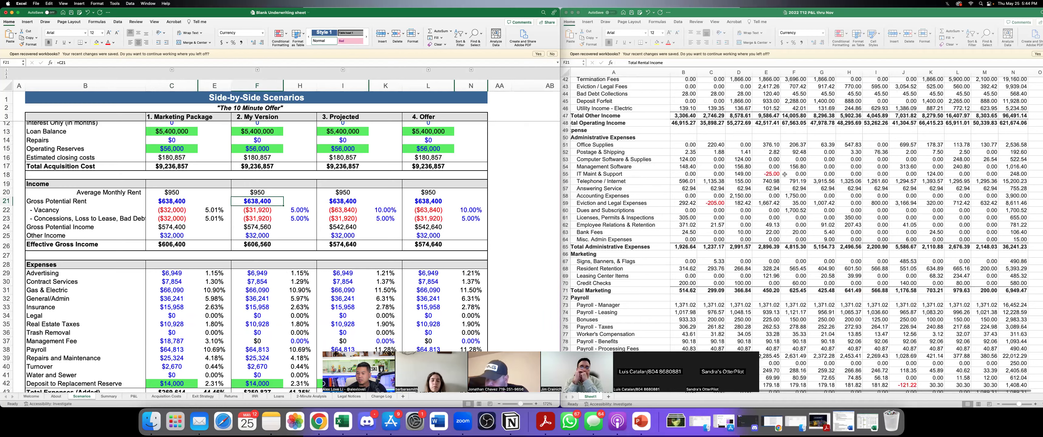
pyautogui.scroll(6, 784, 174)
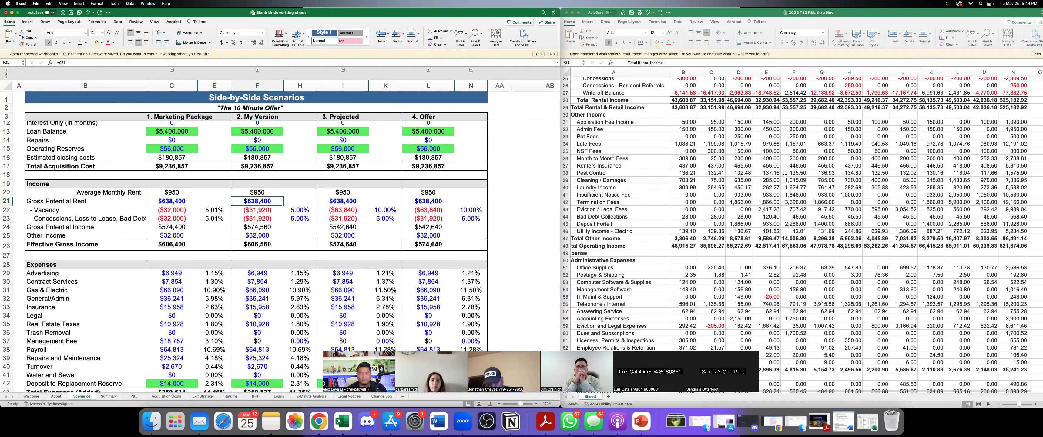
pyautogui.scroll(2, 784, 174)
pyautogui.scroll(3, 784, 173)
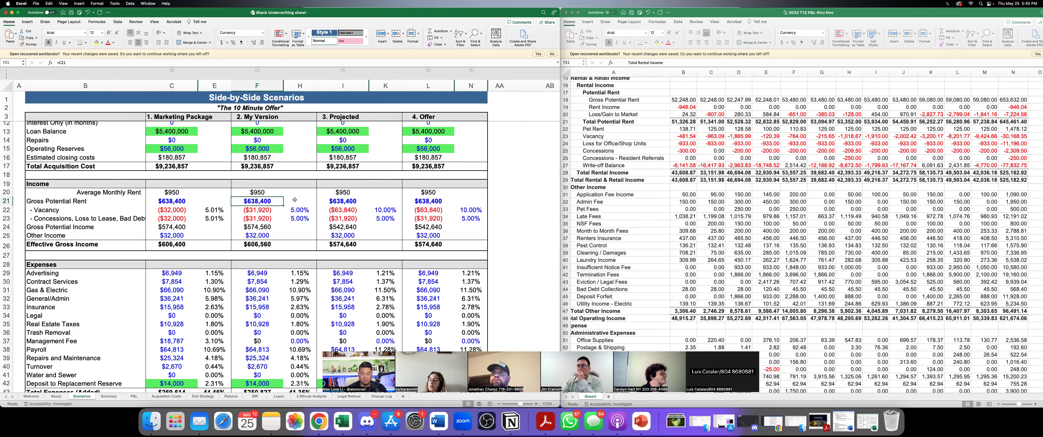
pyautogui.write('708')
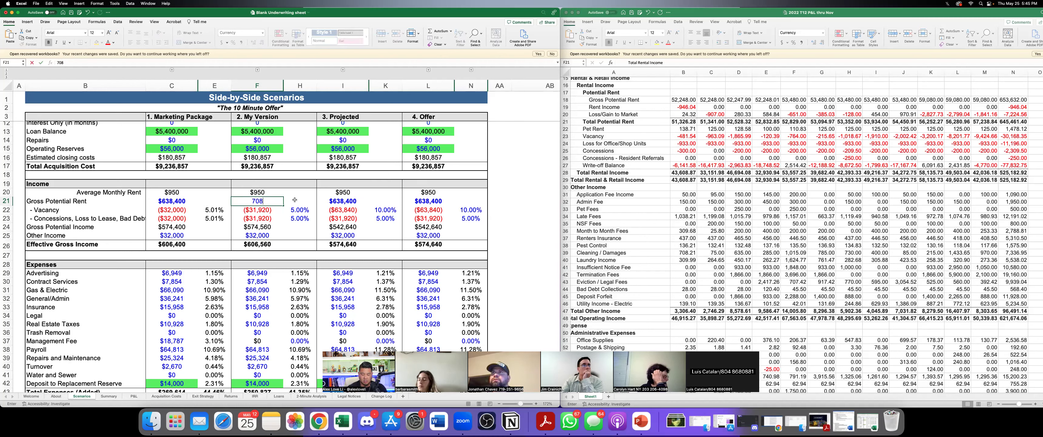
pyautogui.write('960')
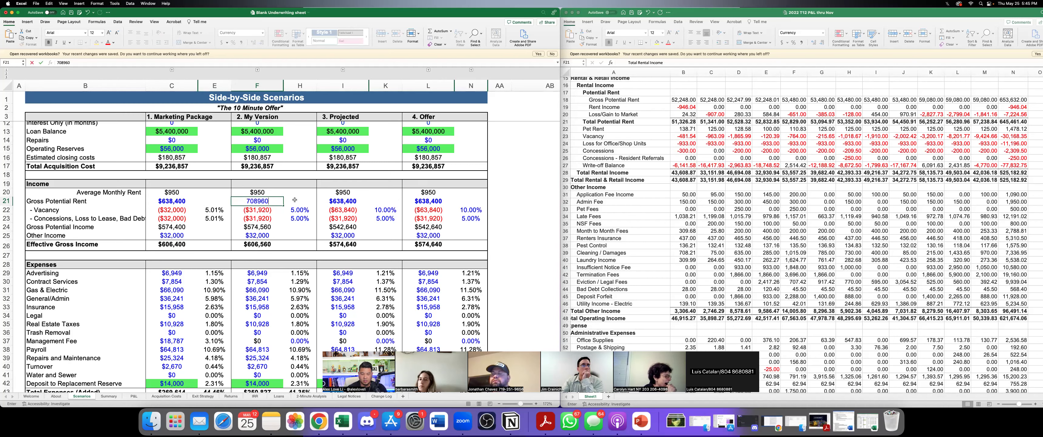
pyautogui.press('Return')
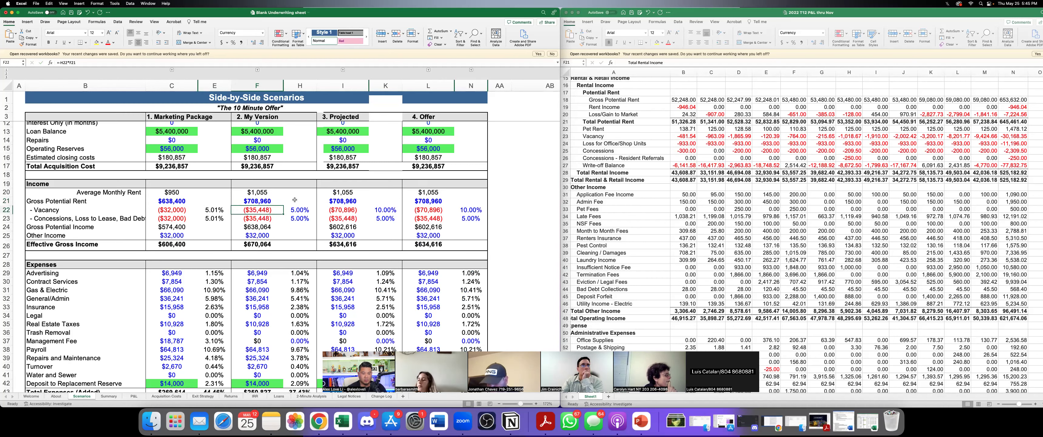
# Step: Review the My Version scenario's net operating income, cash flow and debt coverage ratio together with its purchase price and acquisition figures
pyautogui.scroll(-10, 288, 202)
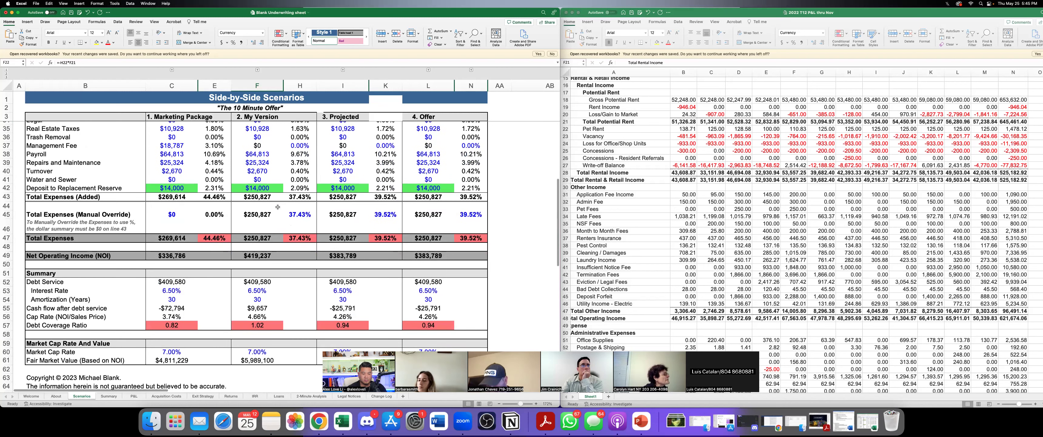
pyautogui.scroll(-2, 278, 207)
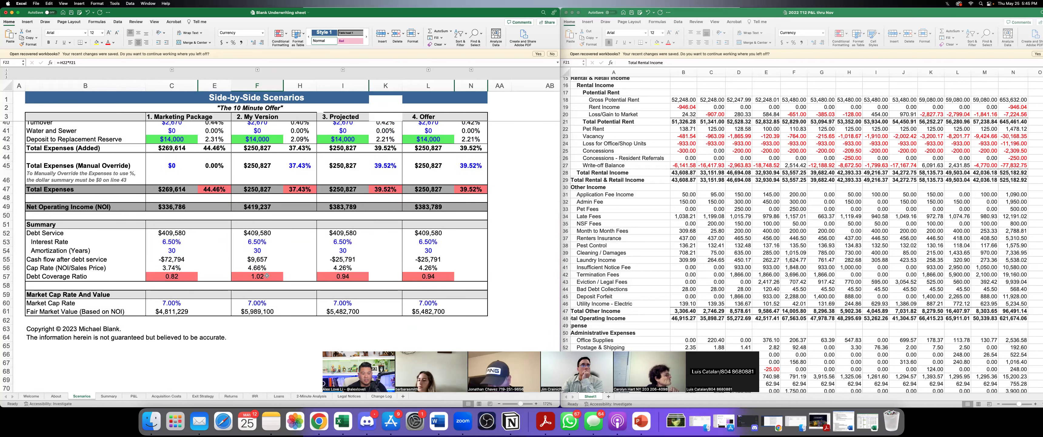
pyautogui.scroll(12, 266, 276)
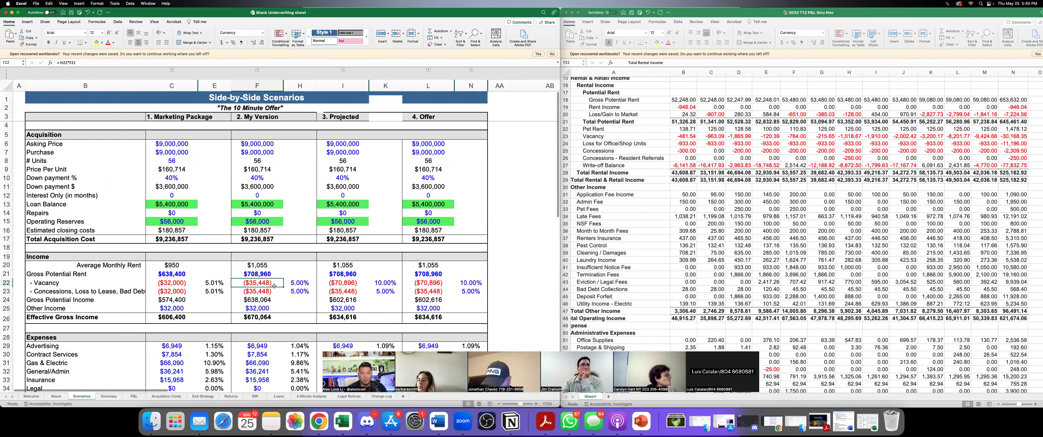
pyautogui.click(256, 152)
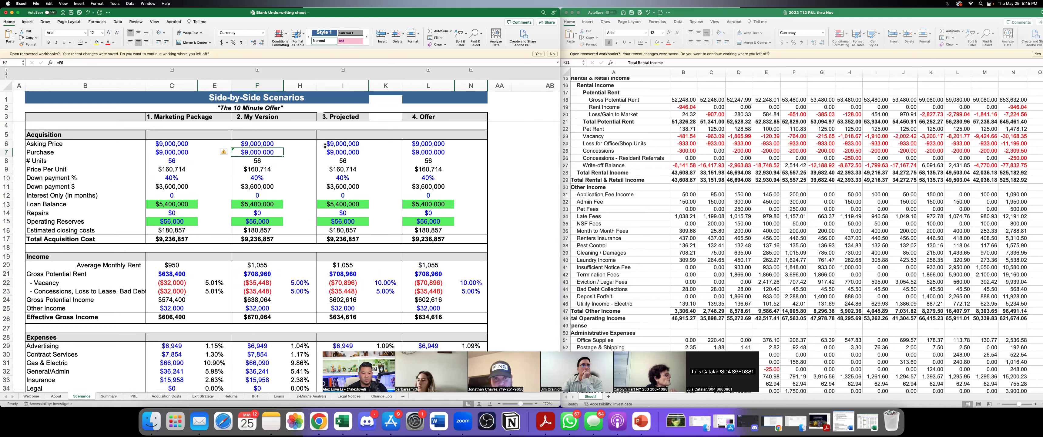
pyautogui.scroll(-10, 178, 172)
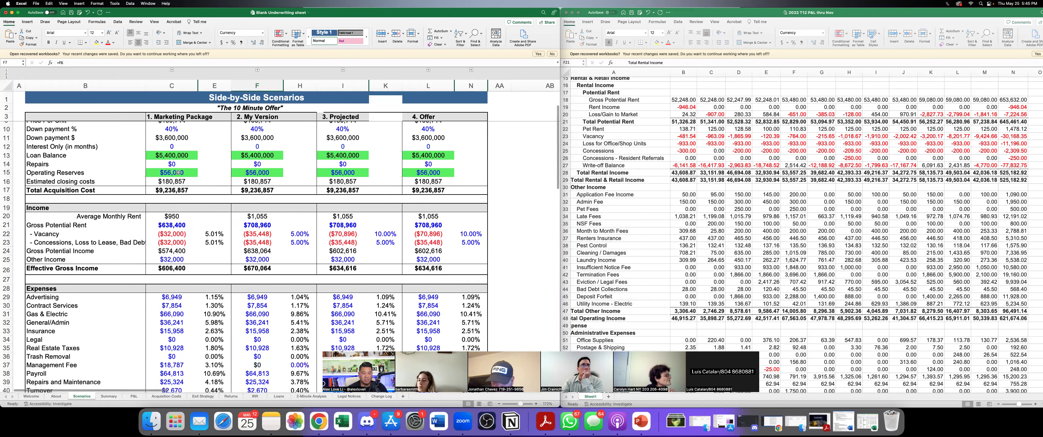
# Step: Set the My Version scenario's Gross Potential Rent to 638,400
pyautogui.scroll(10, 172, 177)
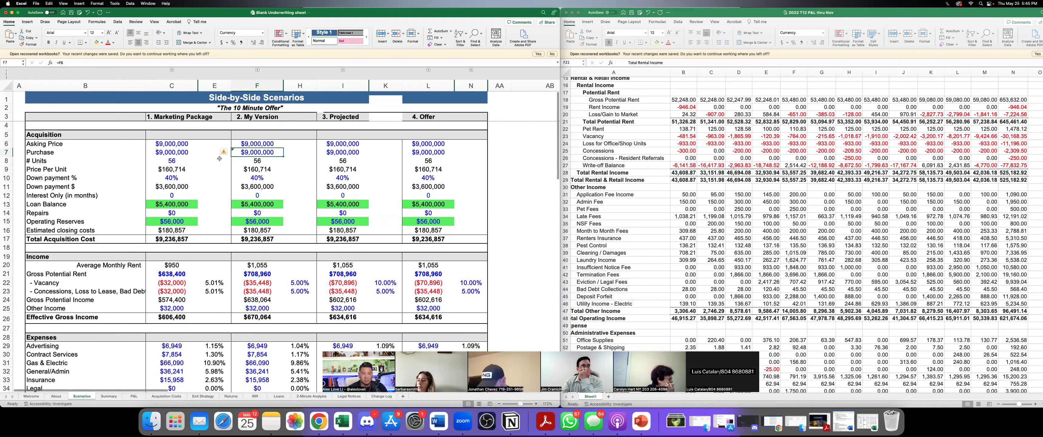
pyautogui.click(257, 275)
pyautogui.write('63')
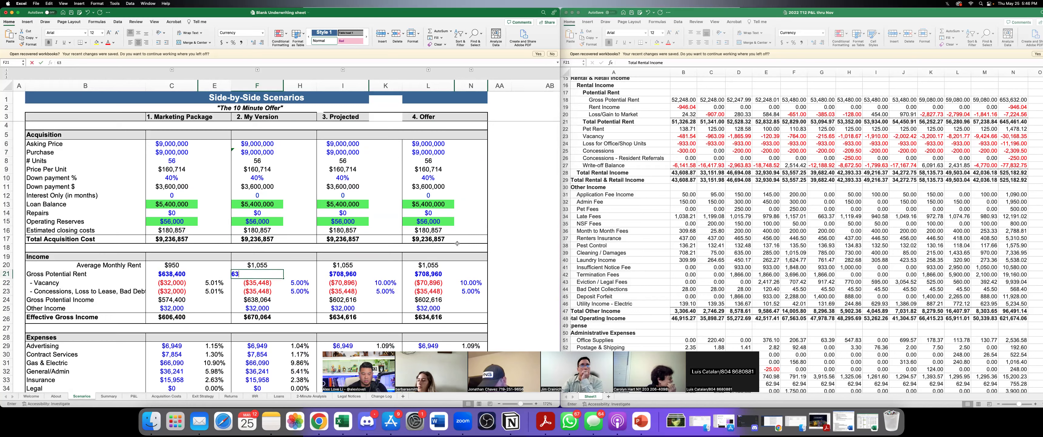
pyautogui.write('8400')
pyautogui.press('Return')
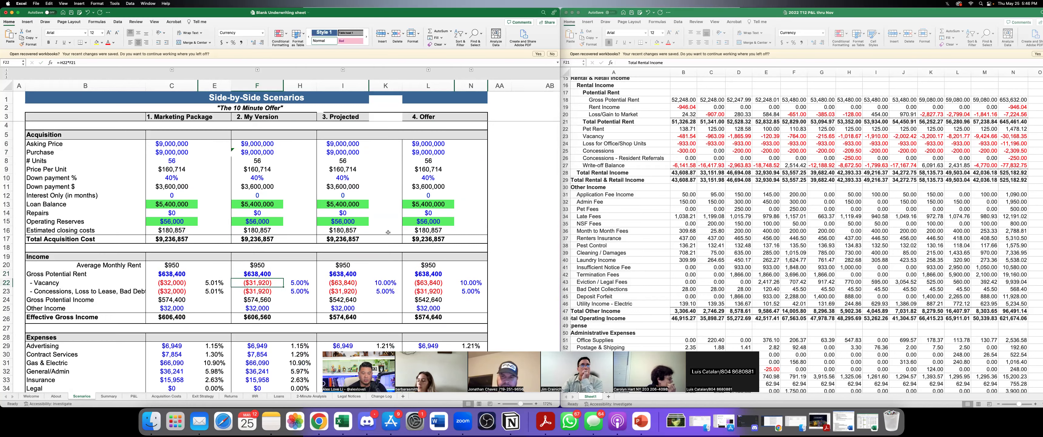
# Step: Review the scenarios' net operating income and debt coverage, and set the My Version scenario's Management Fee to 5%
pyautogui.scroll(-5, 292, 230)
pyautogui.scroll(-10, 291, 229)
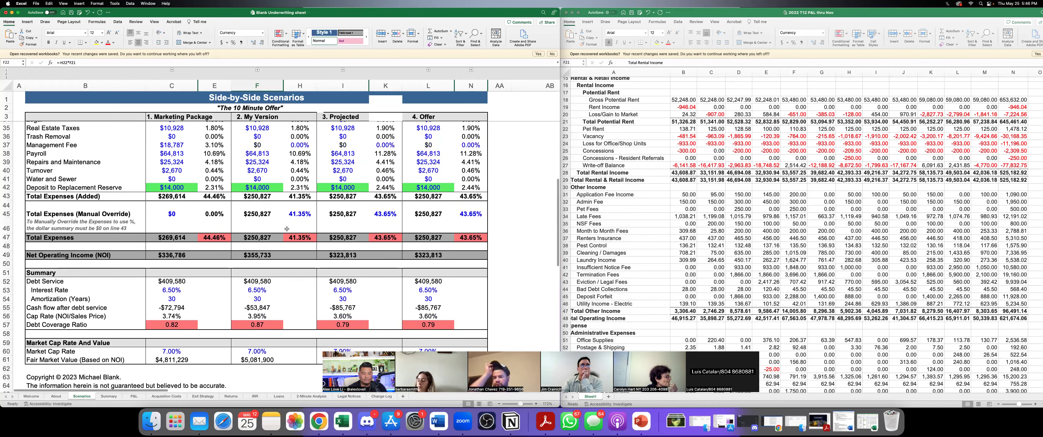
pyautogui.scroll(15, 292, 226)
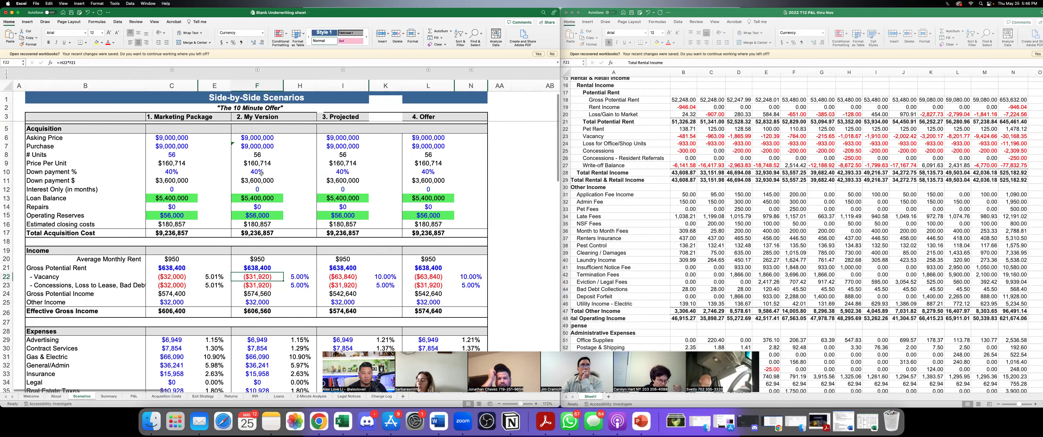
pyautogui.scroll(-4, 257, 174)
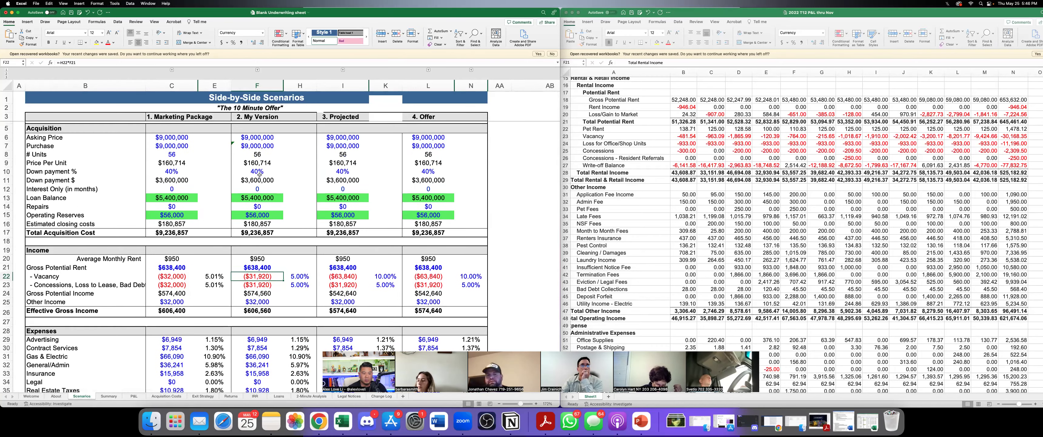
pyautogui.scroll(-8, 260, 175)
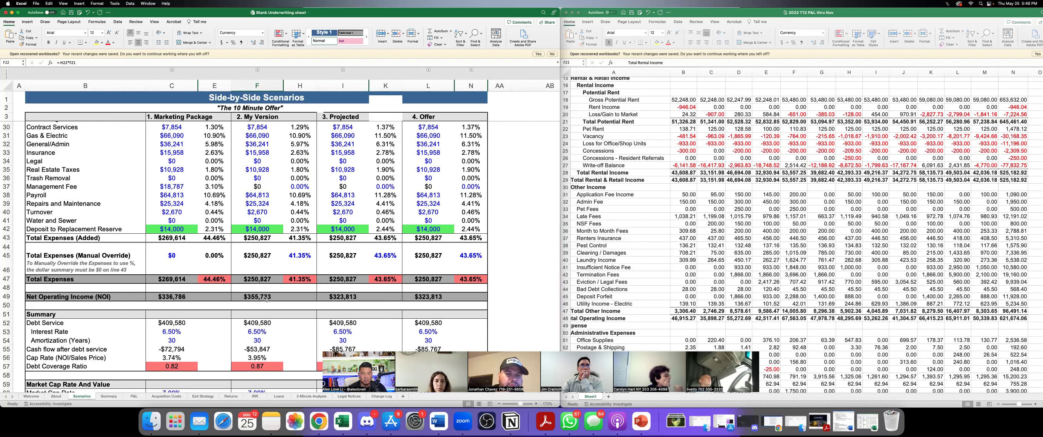
pyautogui.click(301, 187)
pyautogui.write('5')
pyautogui.press('Return')
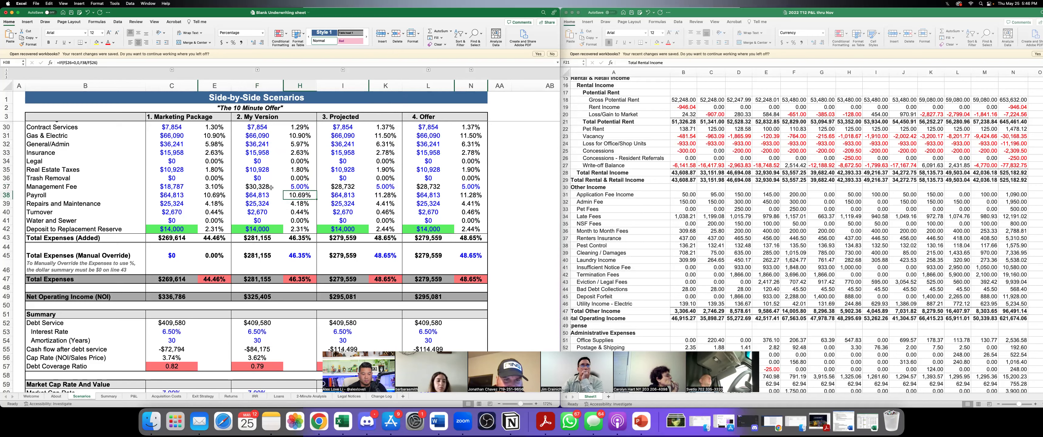
# Step: Check the My Version scenario's debt coverage ratio and interest rate, and the Marketing Package scenario's interest-only period
pyautogui.scroll(-2, 269, 190)
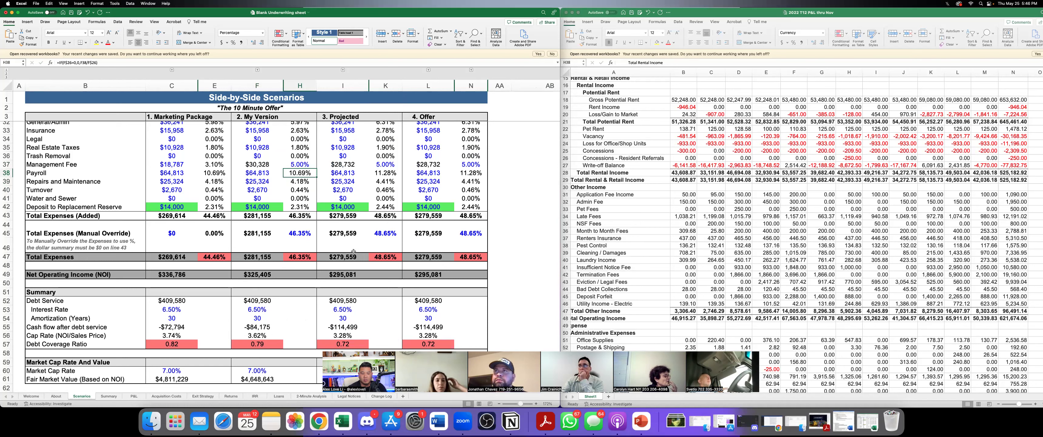
pyautogui.click(260, 335)
pyautogui.click(260, 309)
pyautogui.click(255, 335)
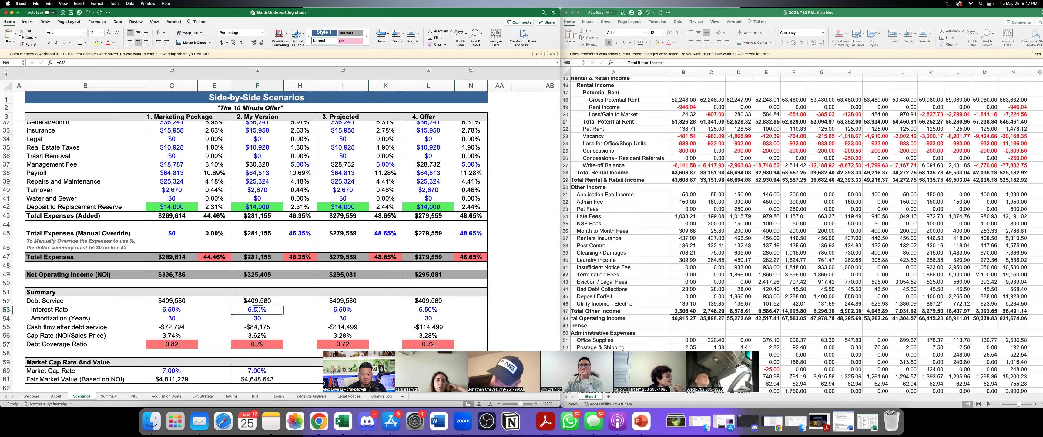
pyautogui.click(257, 309)
pyautogui.scroll(10, 255, 320)
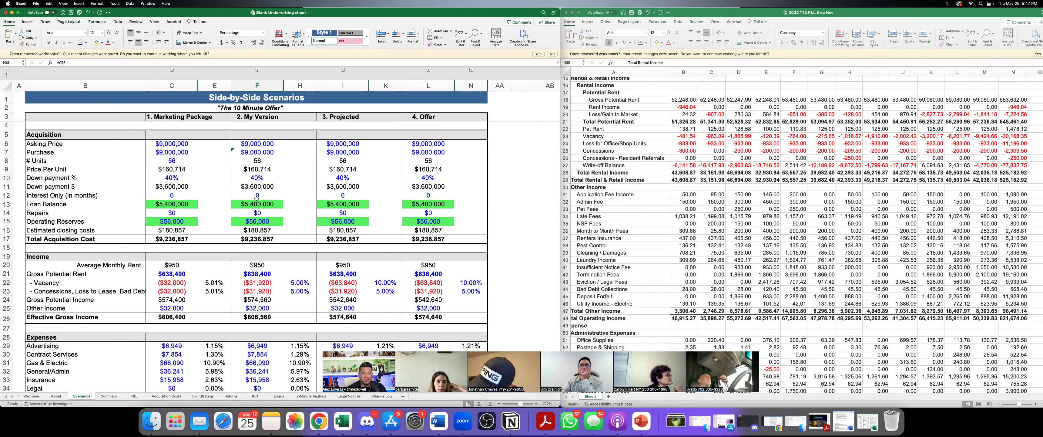
pyautogui.click(185, 193)
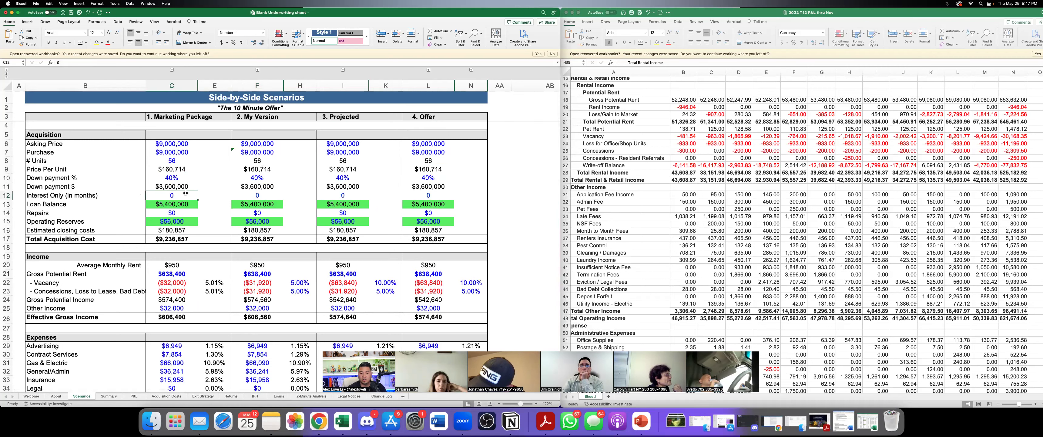
pyautogui.scroll(-10, 266, 289)
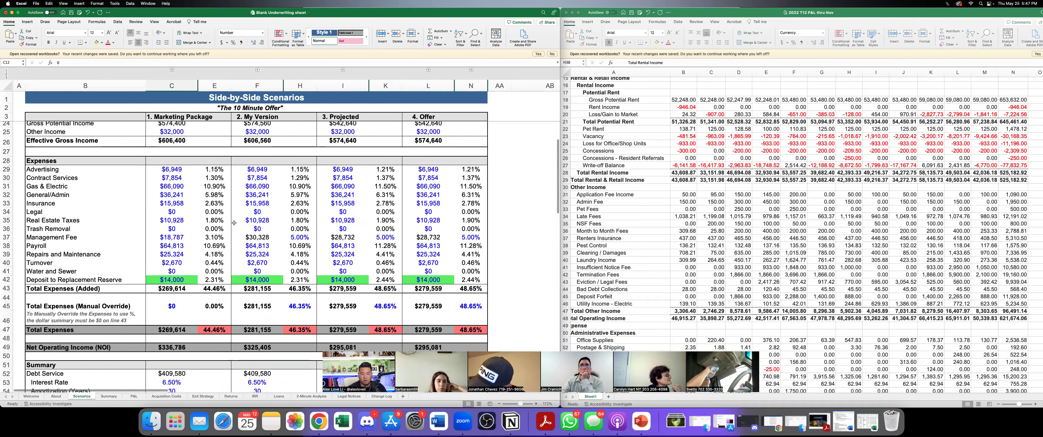
pyautogui.scroll(8, 266, 289)
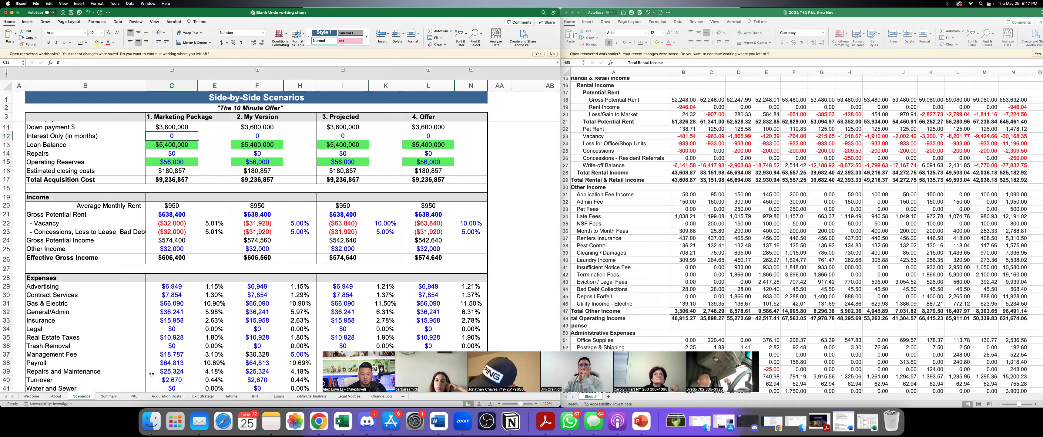
# Step: Look over the Profit & Loss and Executive Summary sheets, and return to the side-by-side scenarios
pyautogui.click(133, 395)
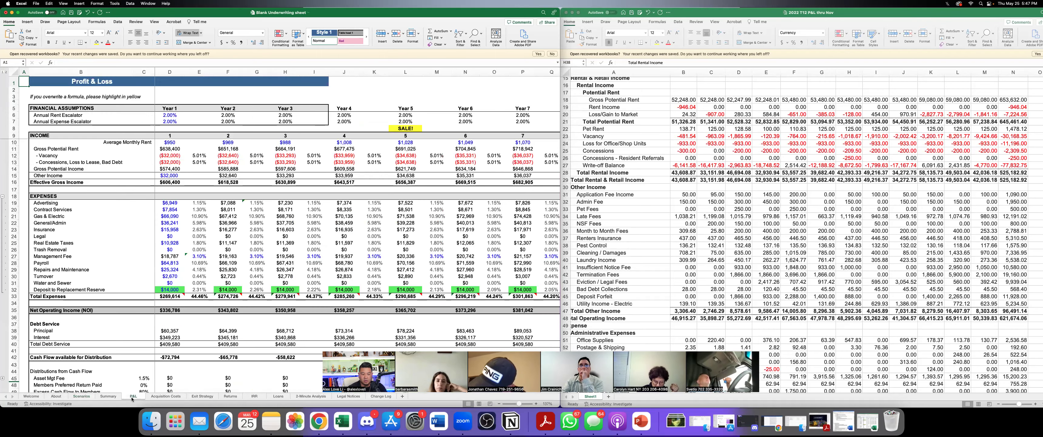
pyautogui.click(109, 396)
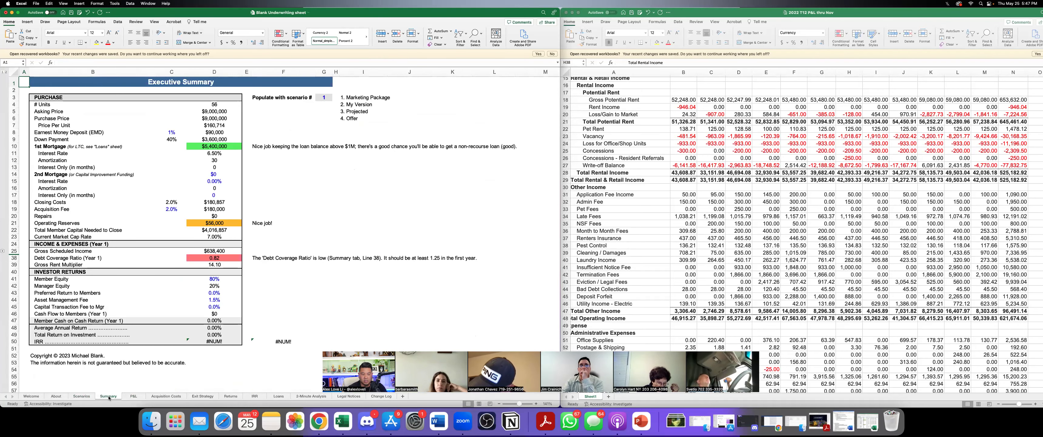
pyautogui.click(82, 396)
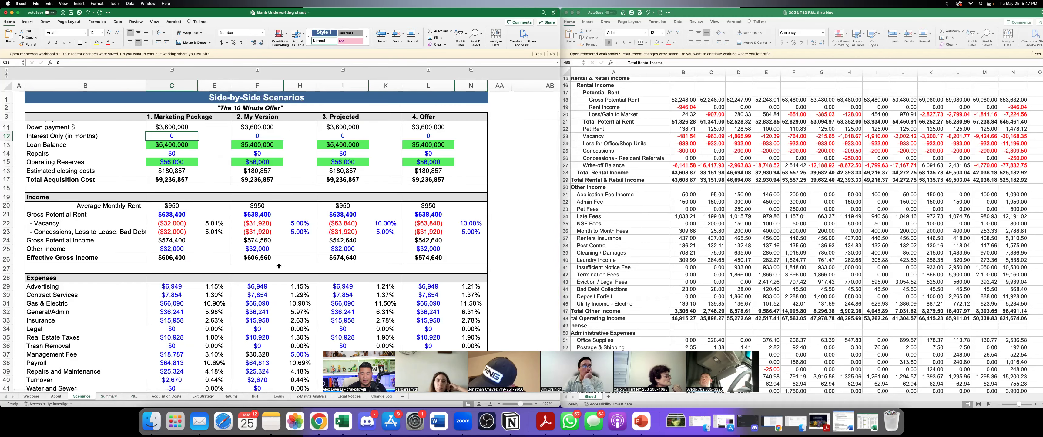
# Step: Try a purchase price of 8,000,000 in the My Version scenario and check its cash flow and debt coverage ratio
pyautogui.scroll(5, 281, 262)
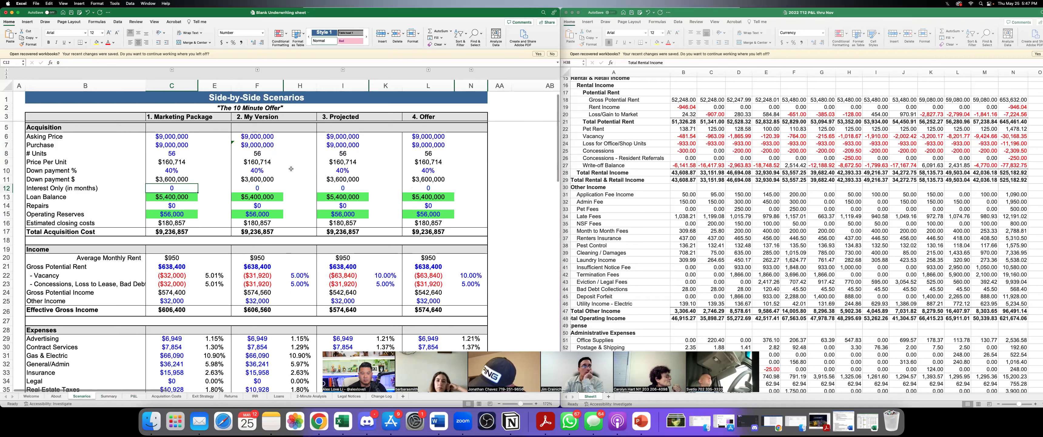
pyautogui.click(256, 188)
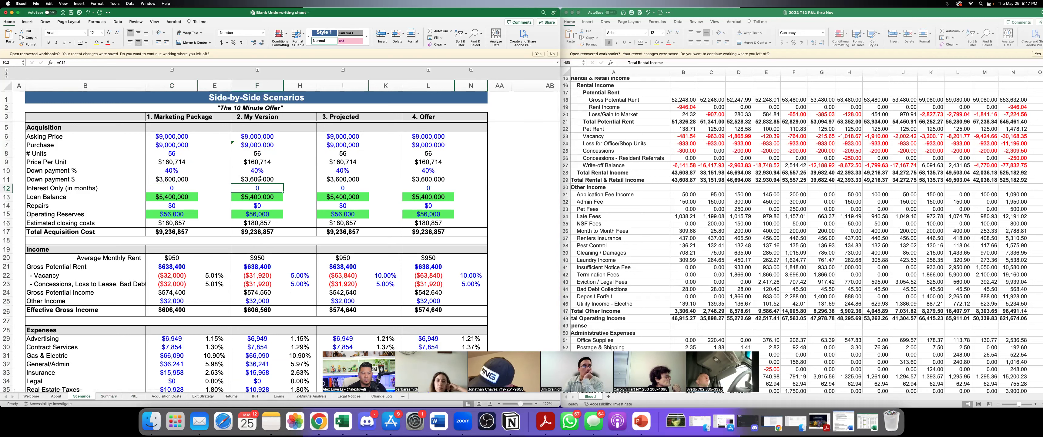
pyautogui.click(255, 170)
pyautogui.click(257, 144)
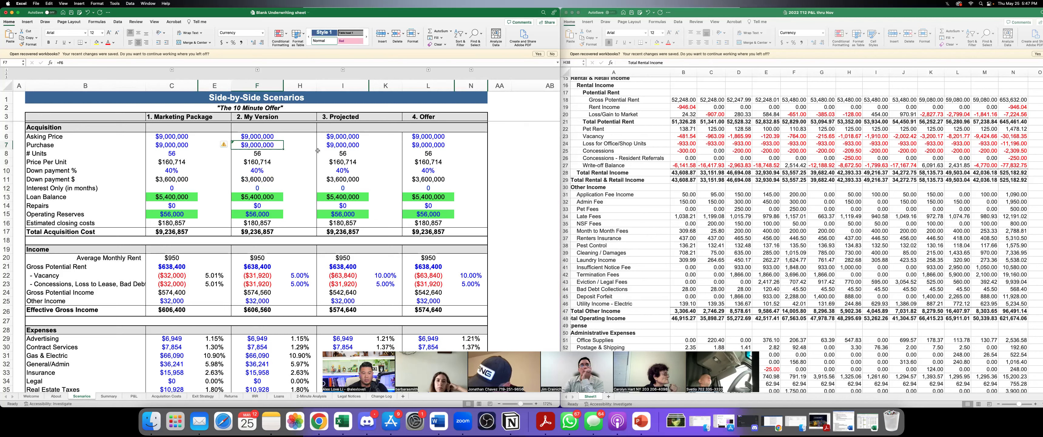
pyautogui.write('8,000,00')
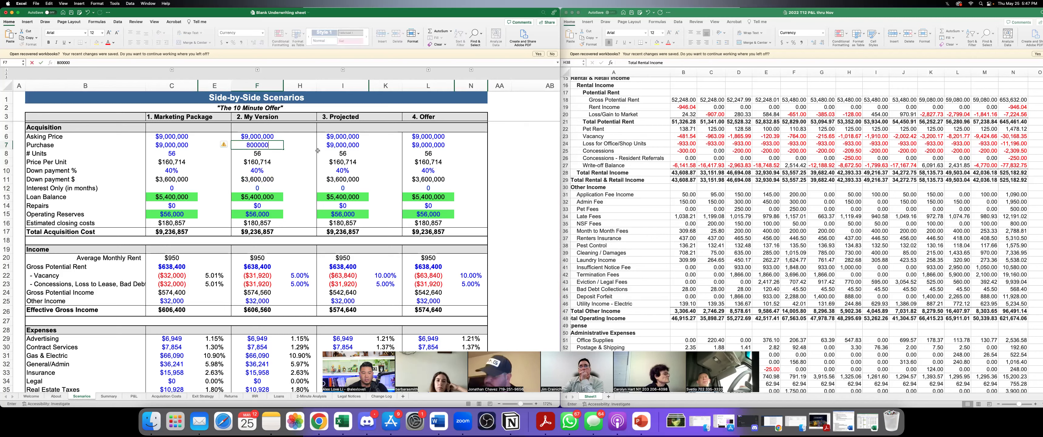
pyautogui.write('0')
pyautogui.press('Return')
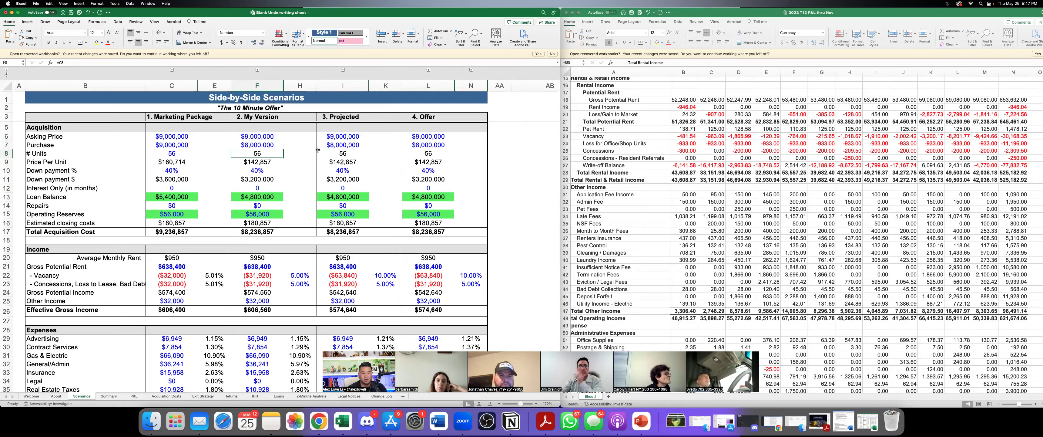
pyautogui.scroll(-10, 254, 184)
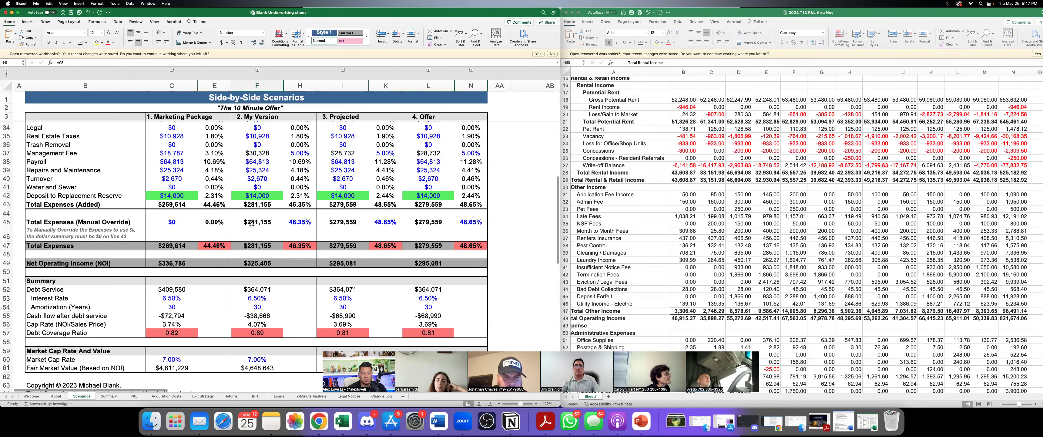
# Step: Set the My Version scenario's purchase price to 6,000,000 and check its debt service, interest rate, cash flow and debt coverage ratio
pyautogui.scroll(10, 280, 327)
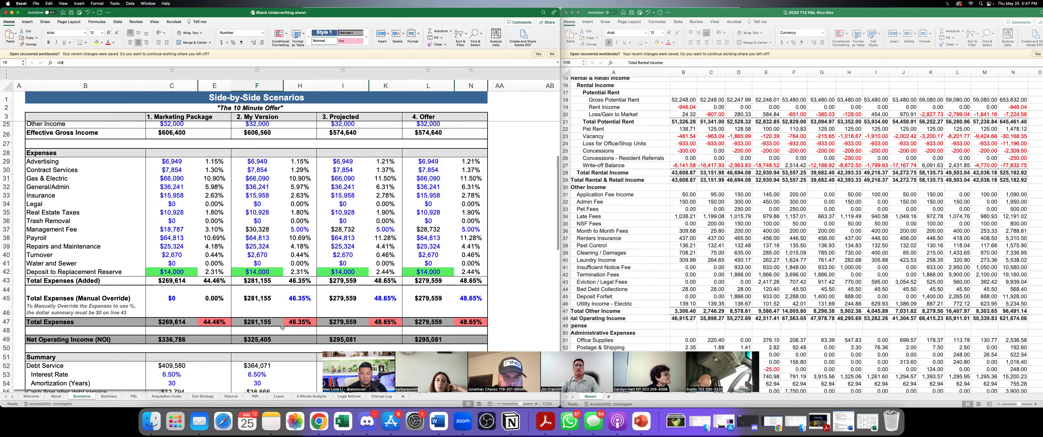
pyautogui.click(252, 149)
pyautogui.write('6000000')
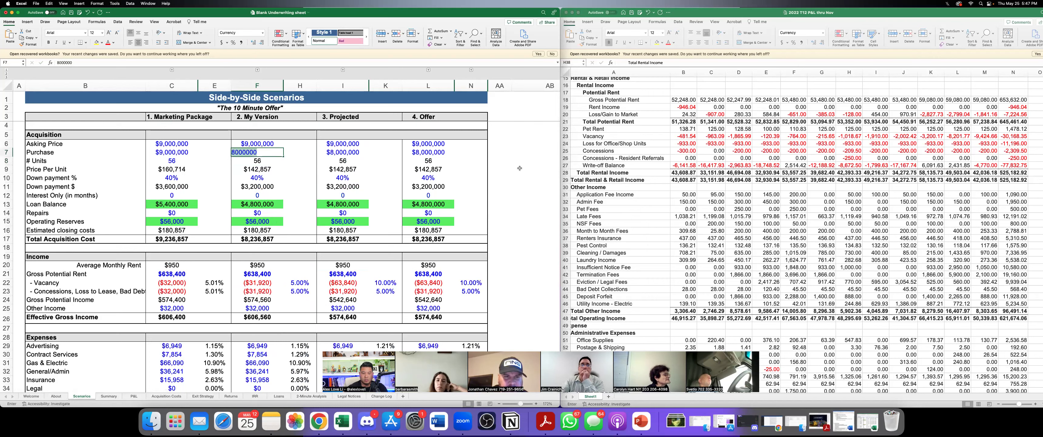
pyautogui.press('Return')
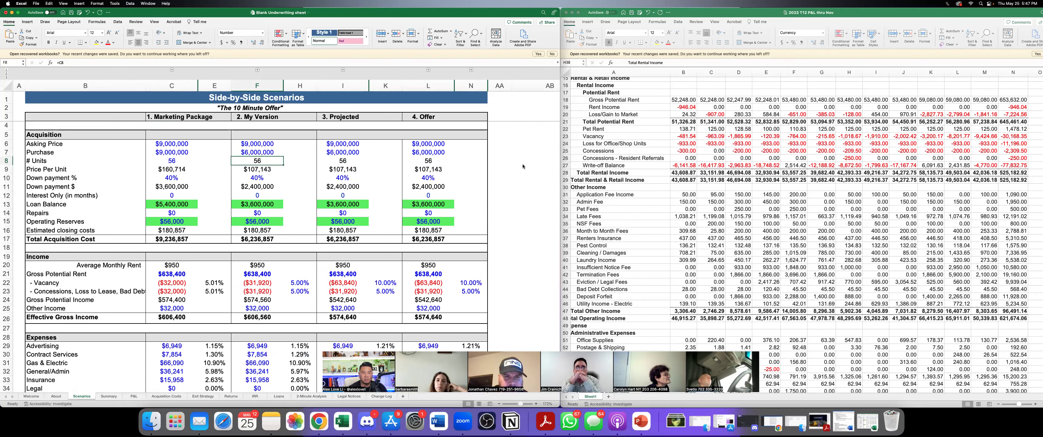
pyautogui.scroll(-10, 510, 170)
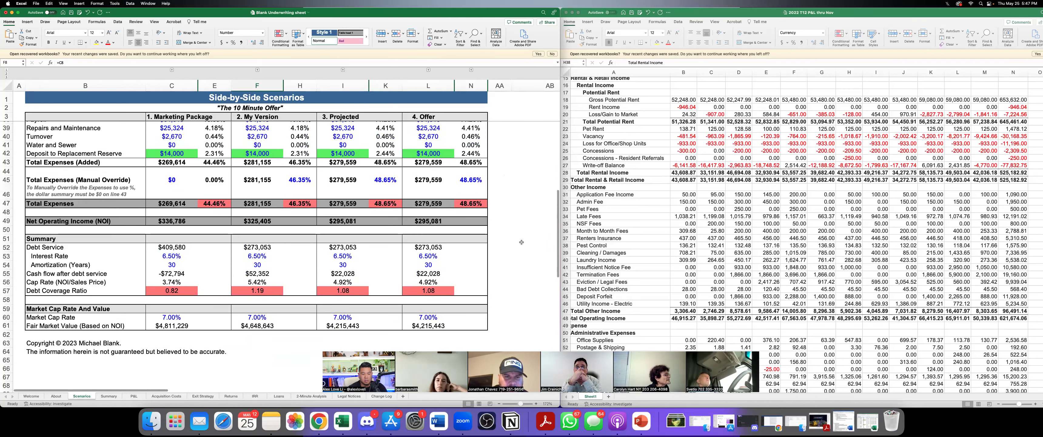
pyautogui.scroll(1, 261, 283)
pyautogui.click(257, 260)
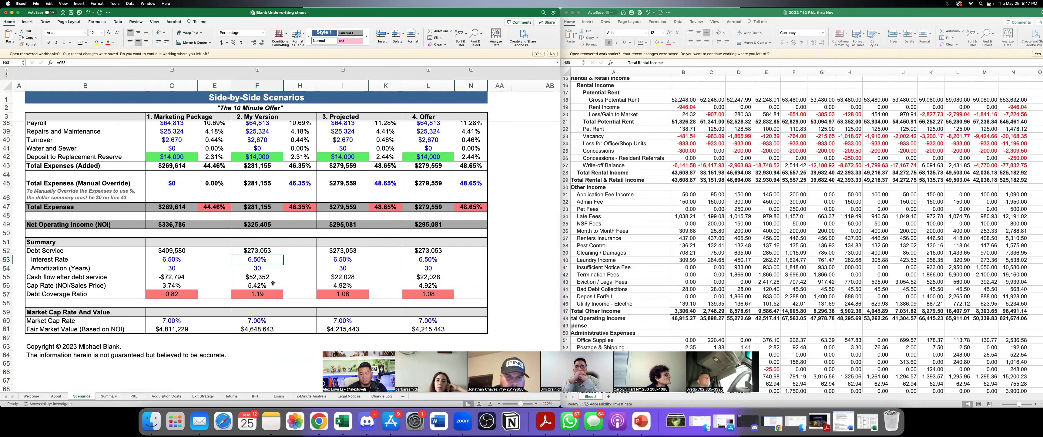
# Step: Review the My Version and Projected scenarios' purchase prices alongside their acquisition costs, income and expenses
pyautogui.scroll(5, 273, 282)
pyautogui.scroll(5, 268, 292)
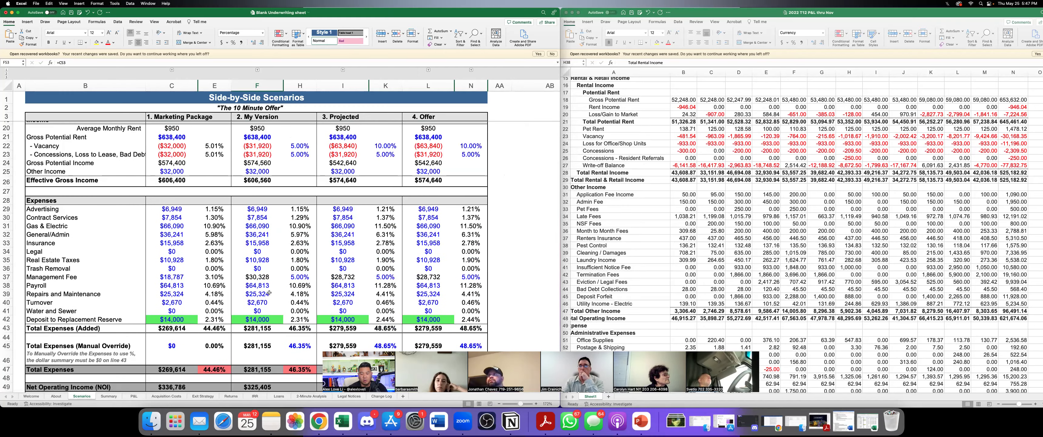
pyautogui.scroll(5, 272, 264)
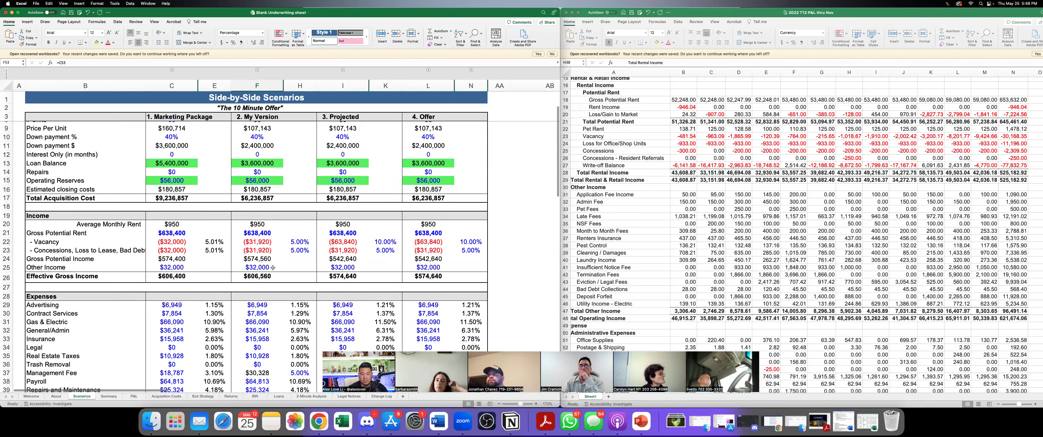
pyautogui.scroll(2, 305, 251)
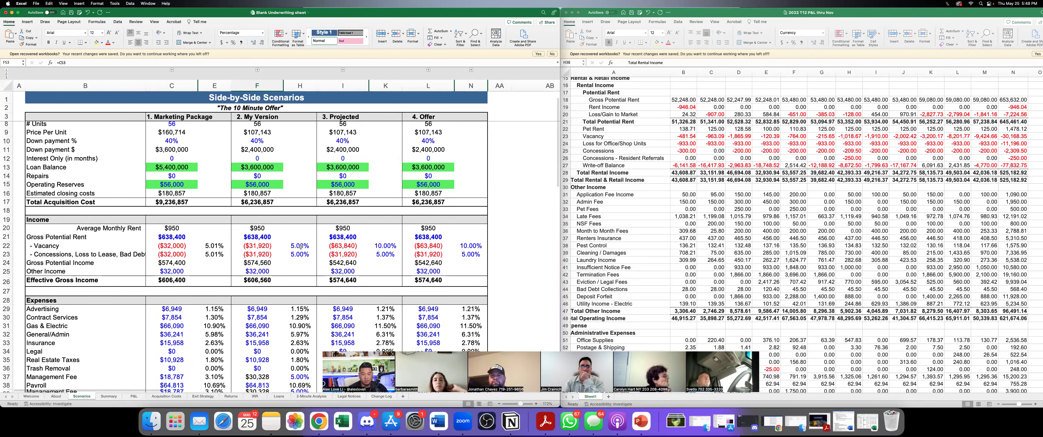
pyautogui.click(280, 148)
pyautogui.click(344, 145)
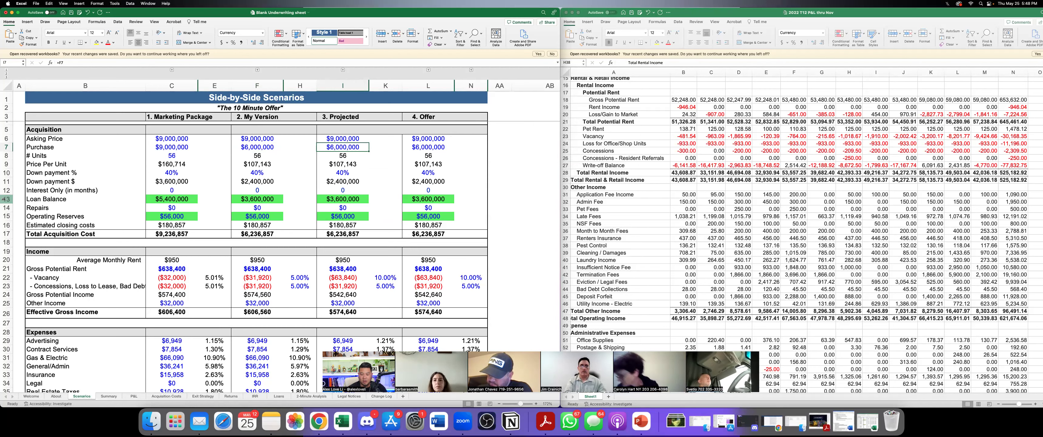
pyautogui.scroll(-10, 347, 215)
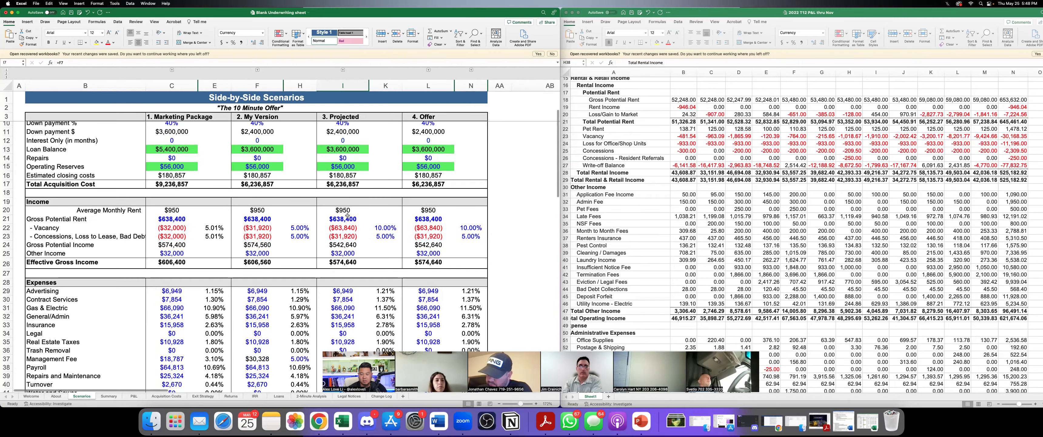
pyautogui.scroll(10, 347, 215)
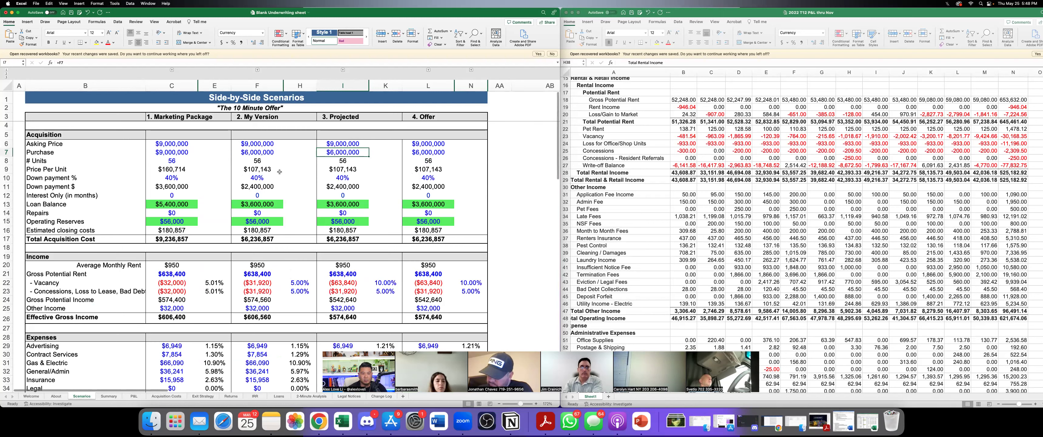
pyautogui.click(258, 153)
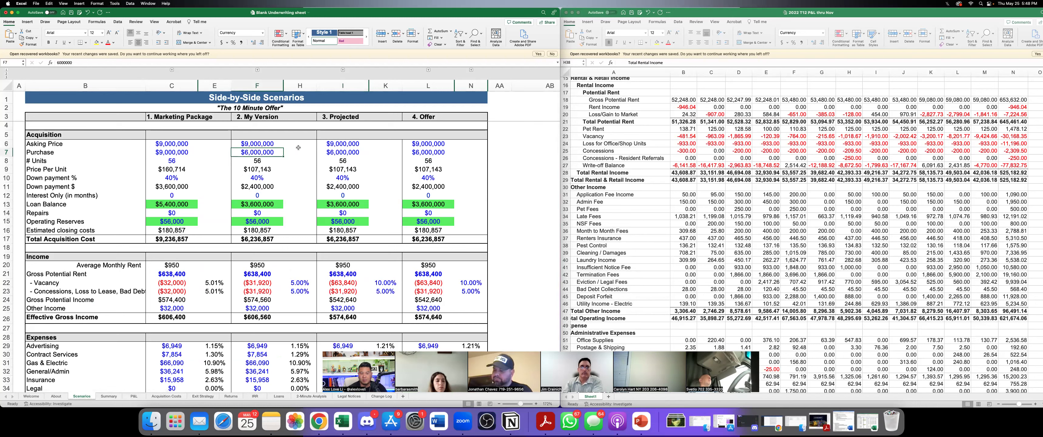
# Step: Set the My Version scenario's purchase price to 5,000,000 and check its cash flow and debt coverage ratio
pyautogui.write('500000')
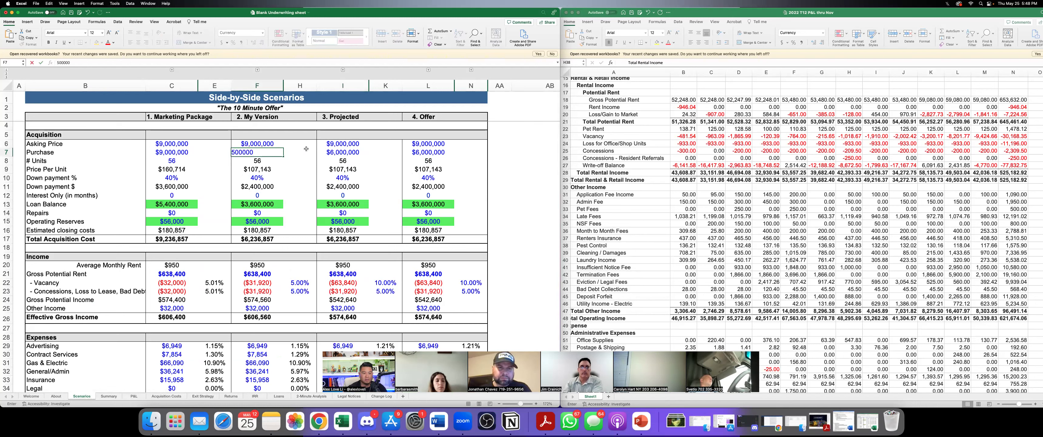
pyautogui.press('Return')
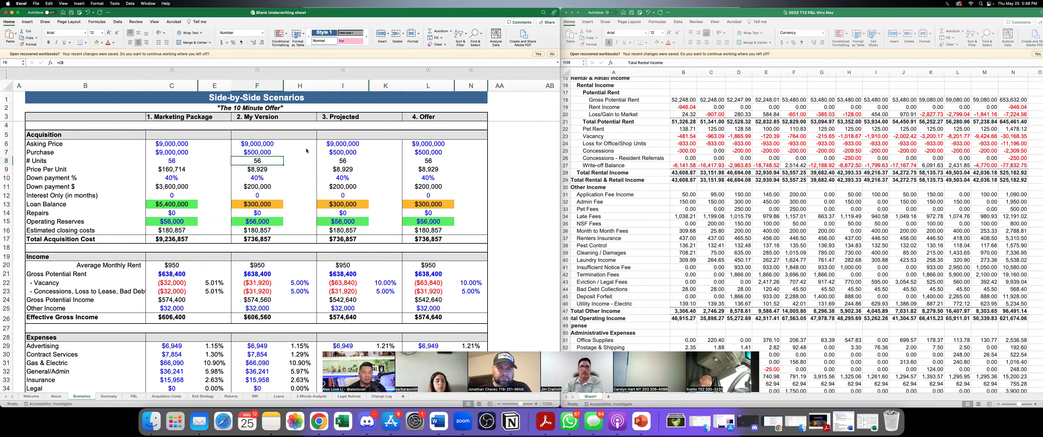
pyautogui.click(263, 151)
pyautogui.write('5,000,000')
pyautogui.press('Return')
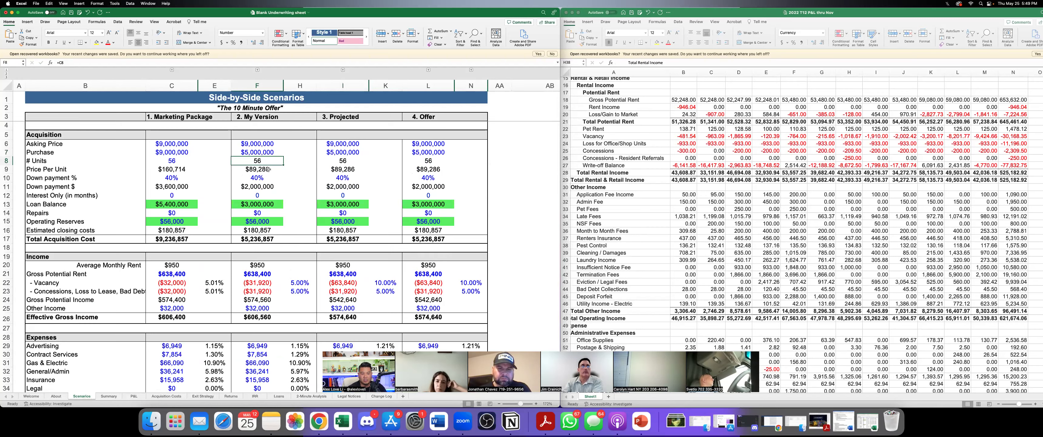
pyautogui.scroll(-10, 268, 169)
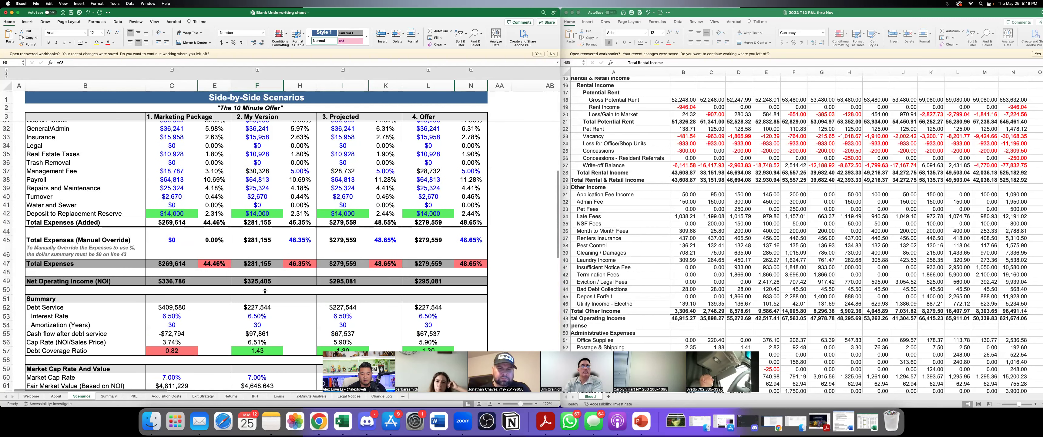
pyautogui.scroll(-3, 245, 310)
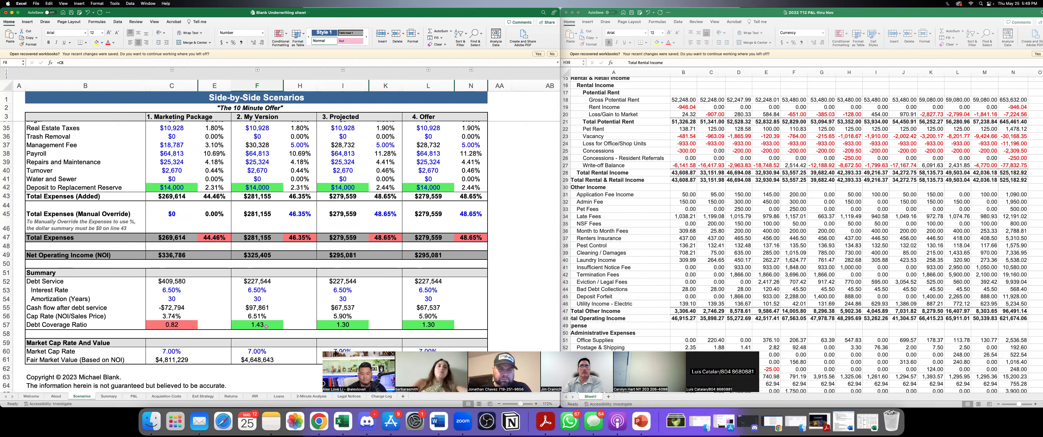
# Step: Set the Projected scenario's purchase price to 9,000,000
pyautogui.click(297, 214)
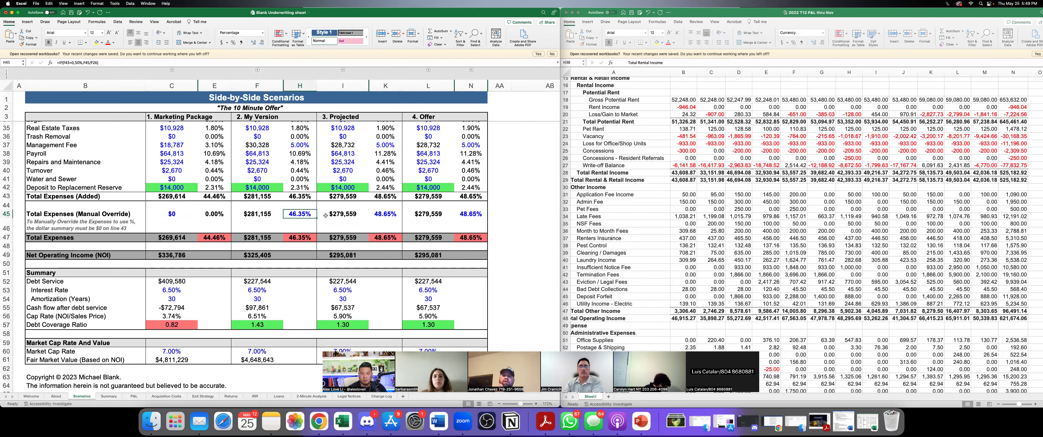
pyautogui.scroll(4, 291, 220)
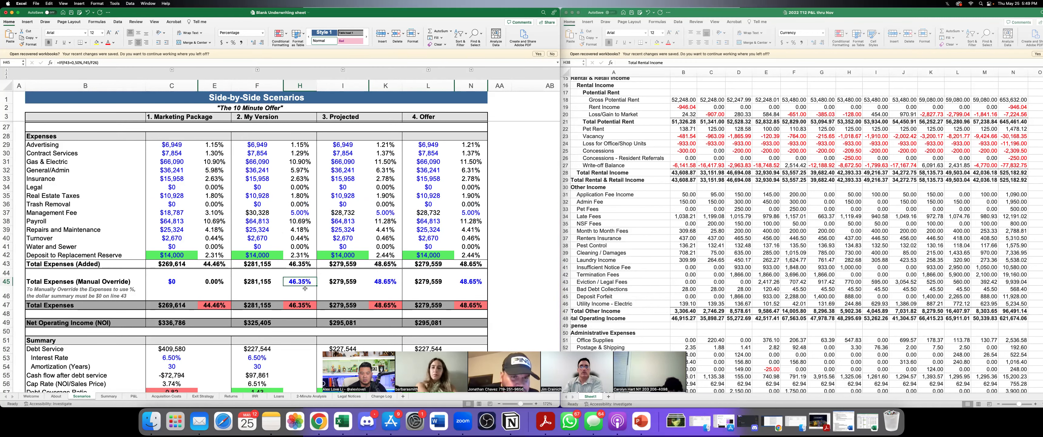
pyautogui.scroll(10, 302, 290)
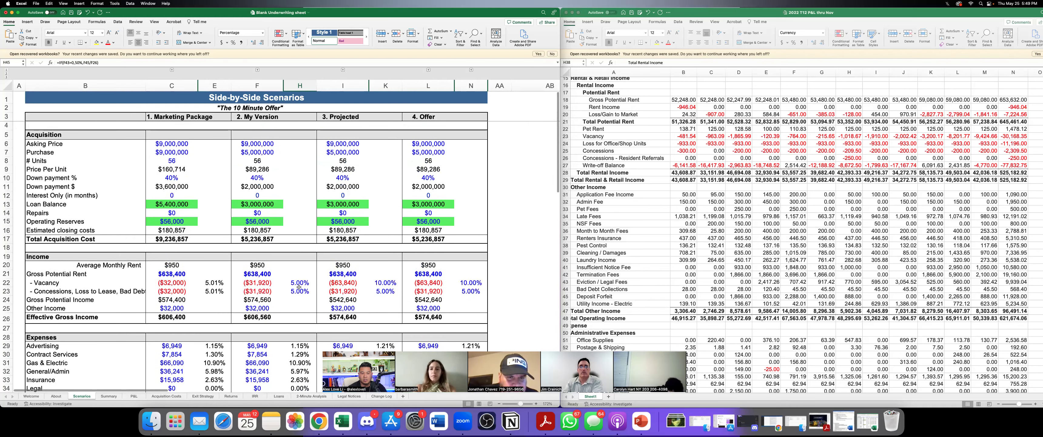
pyautogui.click(352, 145)
pyautogui.write('900')
pyautogui.press('Return')
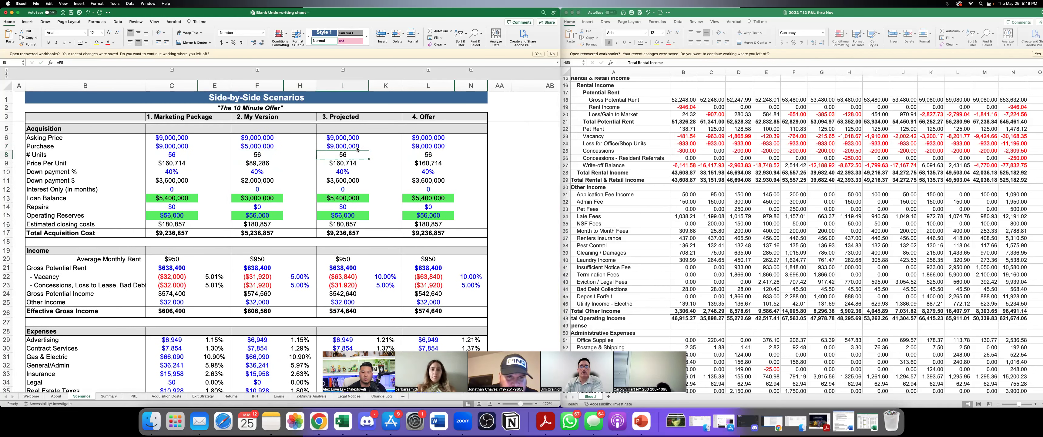
# Step: Set the Projected scenario's manual total expense override to 35% and check its debt coverage ratio
pyautogui.scroll(-6, 334, 202)
pyautogui.click(383, 305)
pyautogui.write('35')
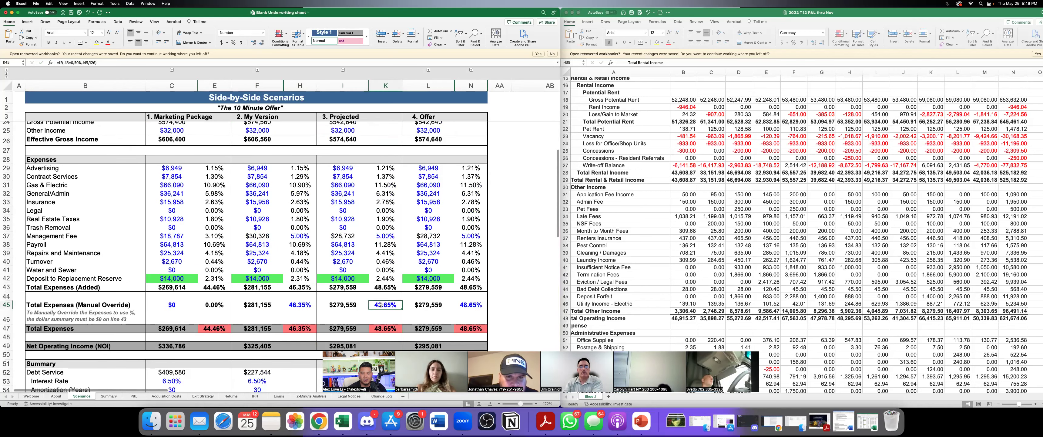
pyautogui.press('Return')
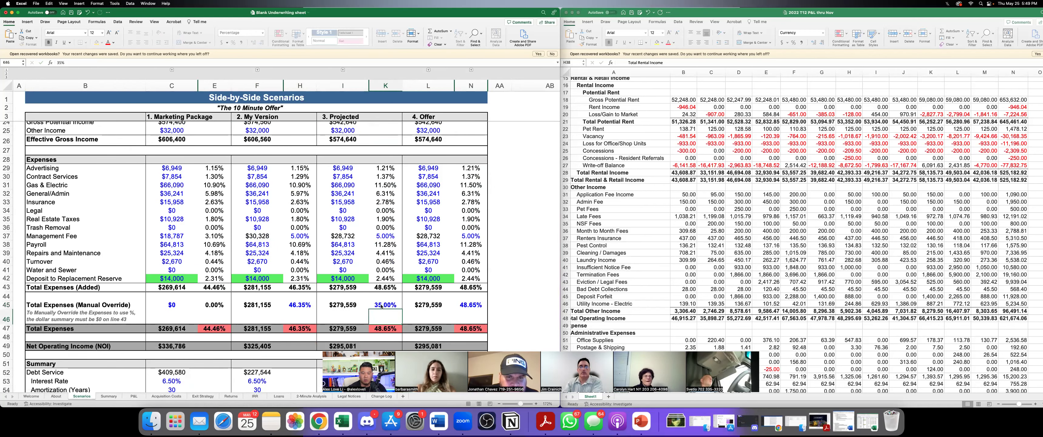
pyautogui.scroll(-5, 382, 296)
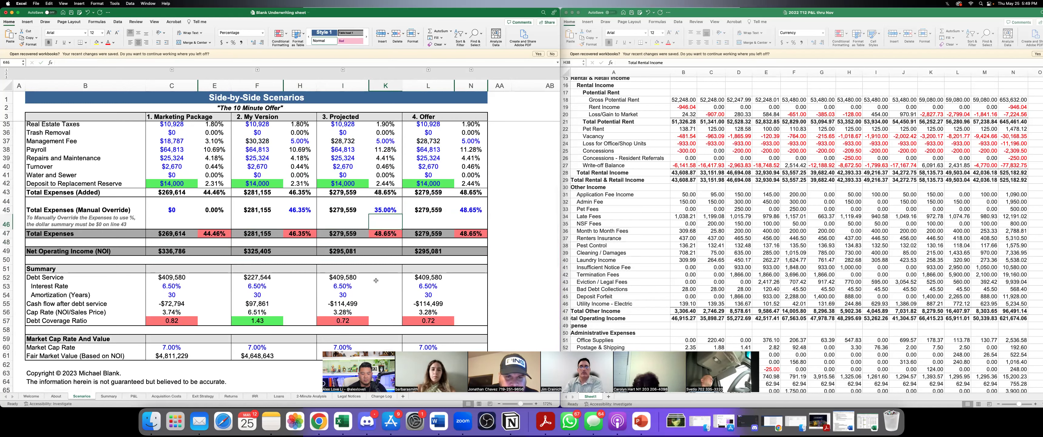
# Step: Set the Projected scenario's vacancy rate to 5% and check its cash flow and debt coverage ratio
pyautogui.scroll(2, 376, 280)
pyautogui.scroll(7, 376, 280)
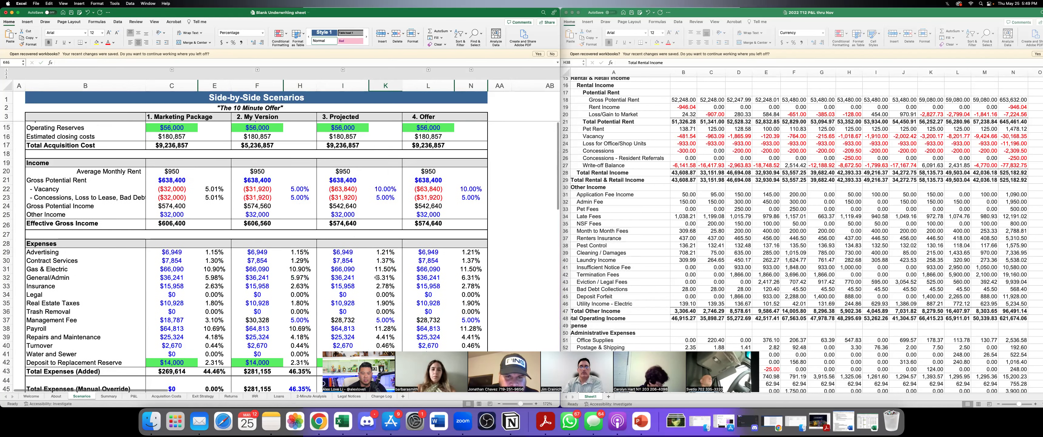
pyautogui.click(383, 189)
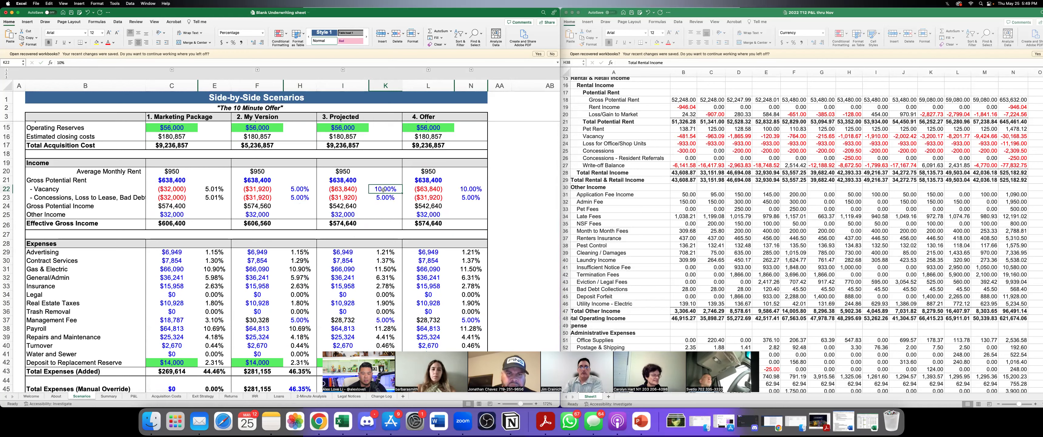
pyautogui.write('5')
pyautogui.press('Return')
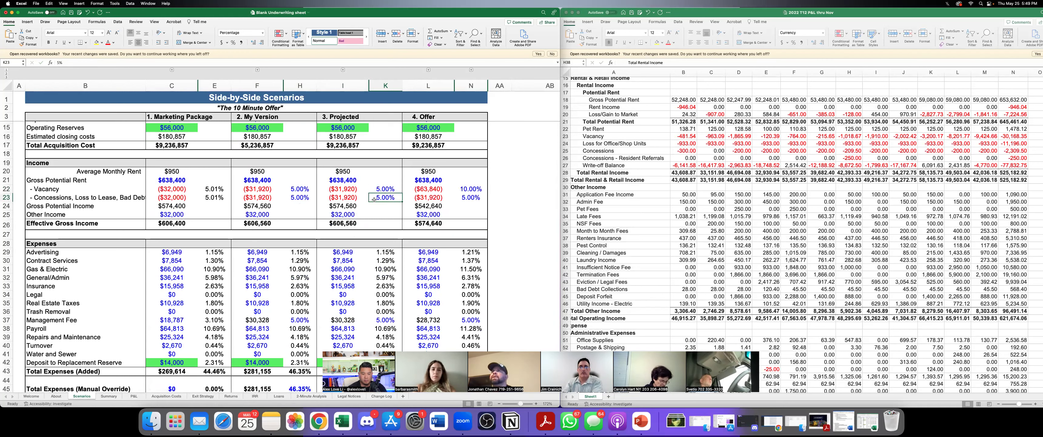
pyautogui.scroll(5, 374, 199)
pyautogui.scroll(-4, 374, 204)
pyautogui.scroll(-10, 374, 203)
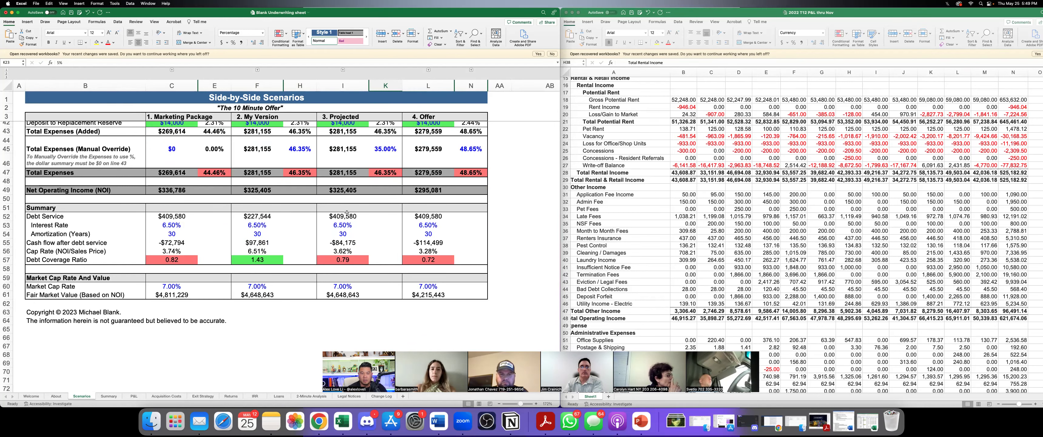
# Step: Compare the four scenarios' acquisition figures, income, expenses and summary results, including the Projected scenario's expense override
pyautogui.scroll(15, 347, 212)
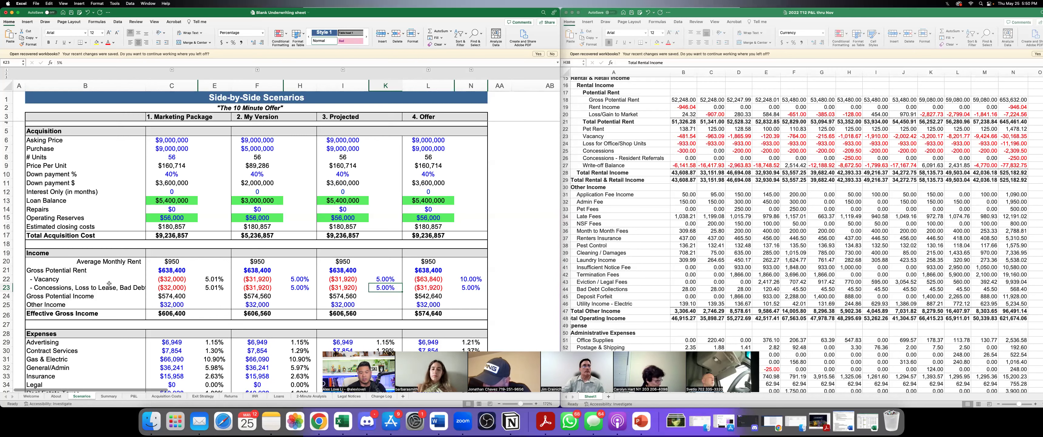
pyautogui.scroll(-6, 307, 281)
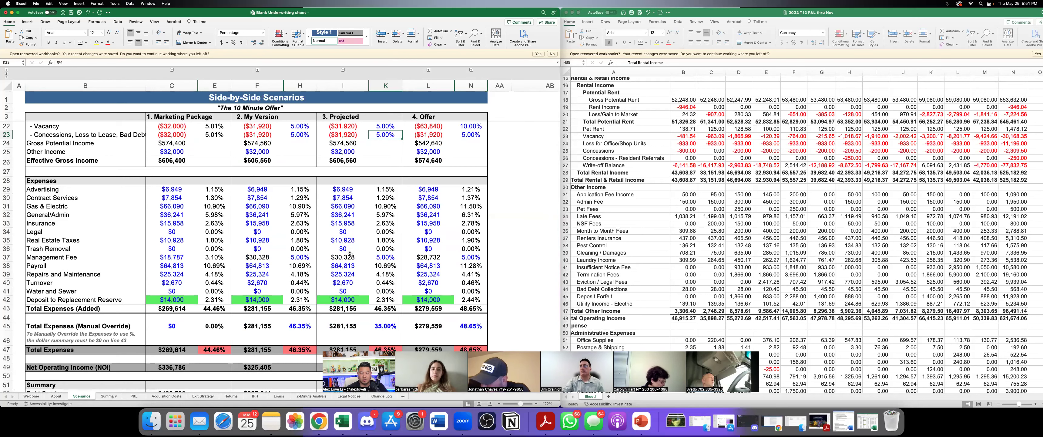
pyautogui.scroll(4, 343, 231)
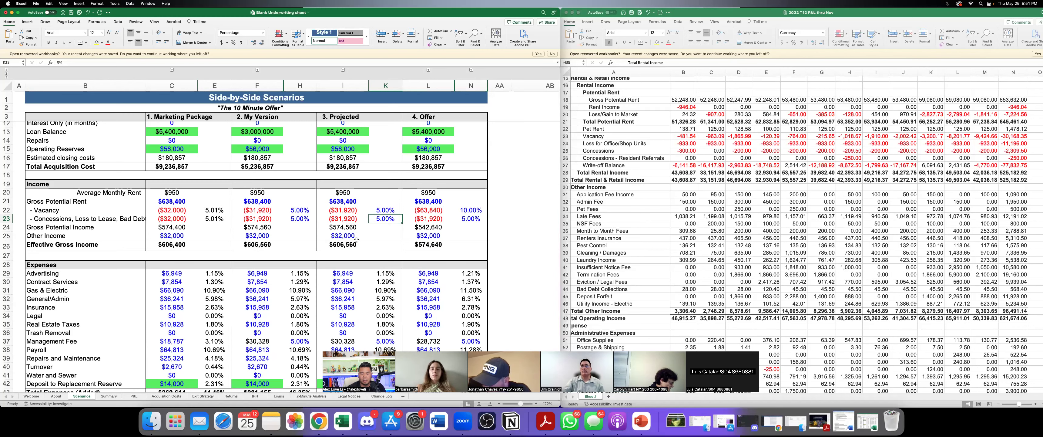
pyautogui.scroll(-5, 357, 240)
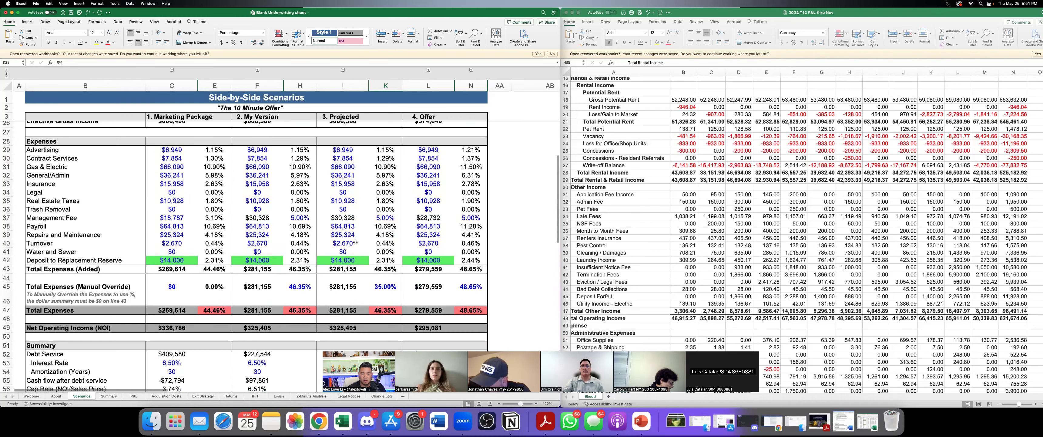
pyautogui.scroll(7, 355, 241)
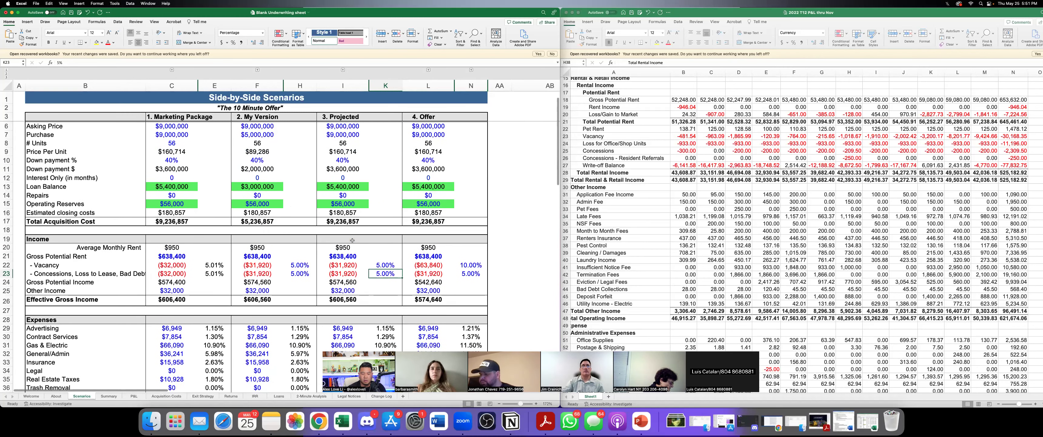
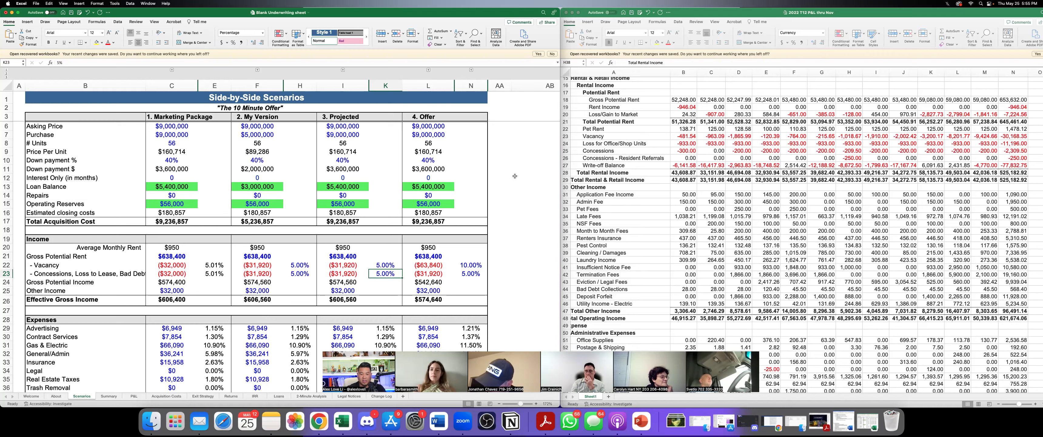
pyautogui.click(515, 194)
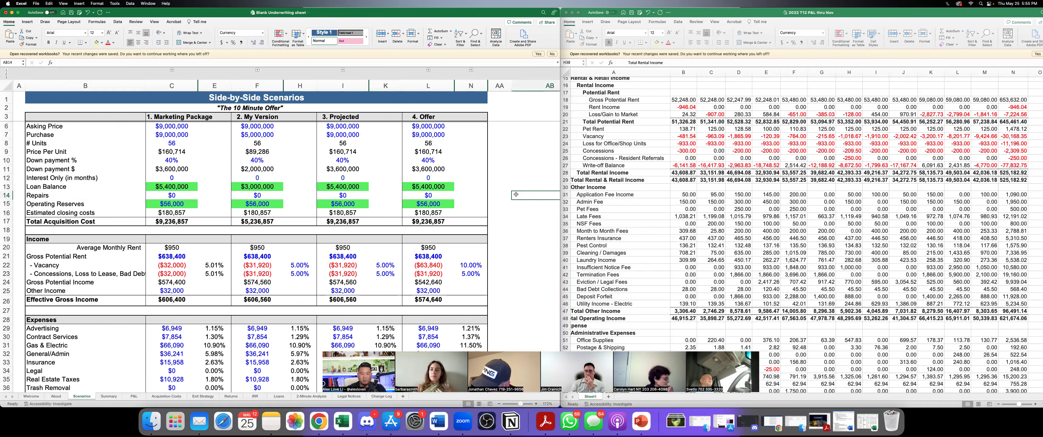
pyautogui.scroll(-10, 516, 194)
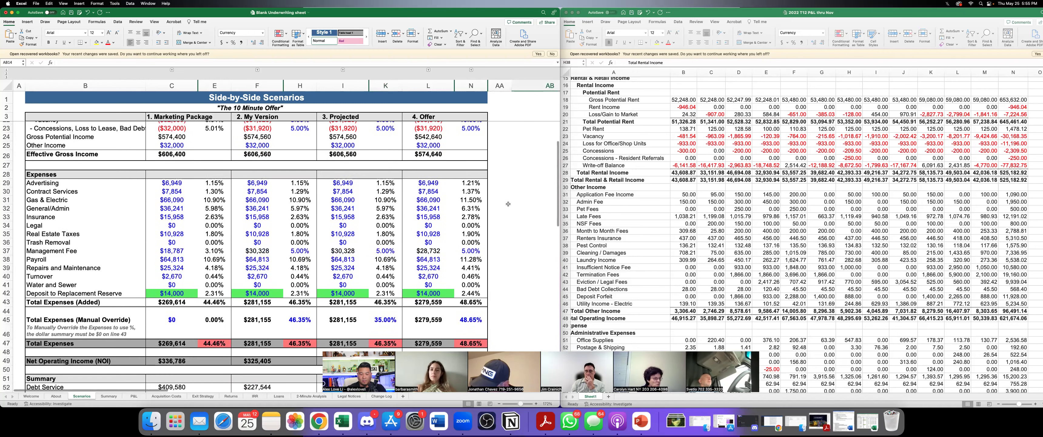
pyautogui.scroll(-1, 508, 204)
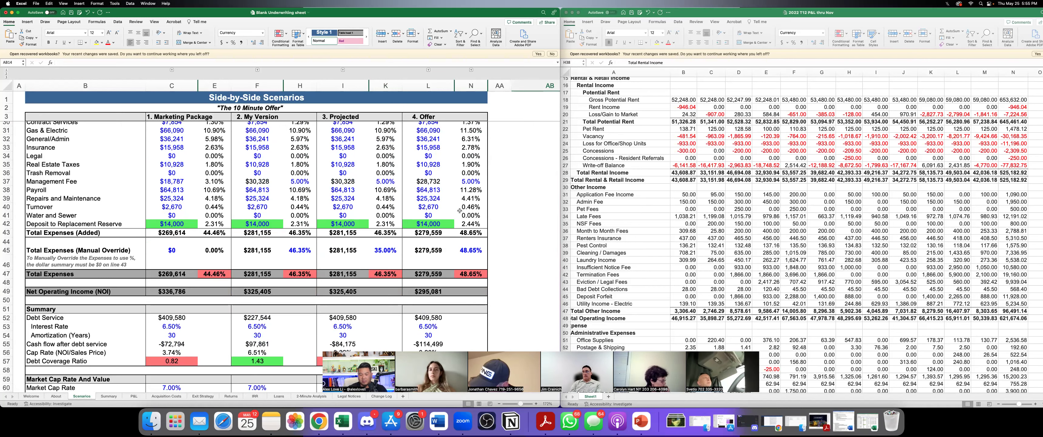
pyautogui.scroll(-3, 457, 213)
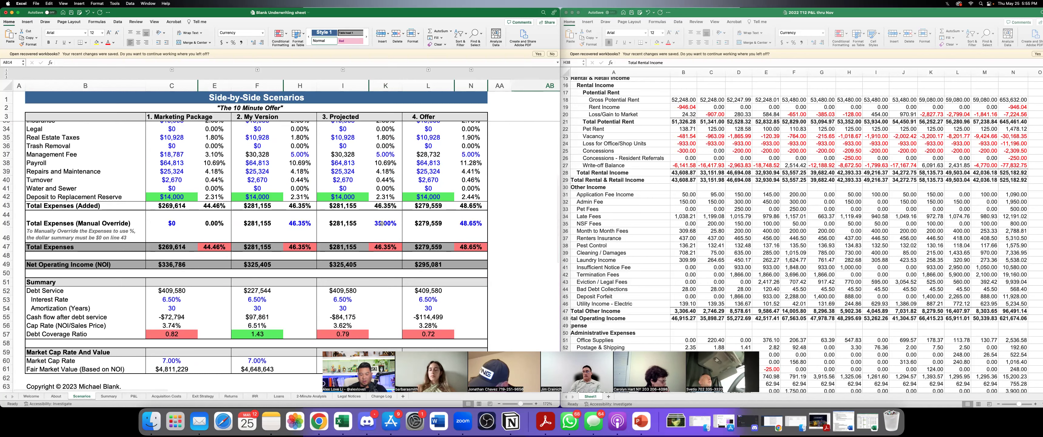
pyautogui.scroll(-1, 389, 226)
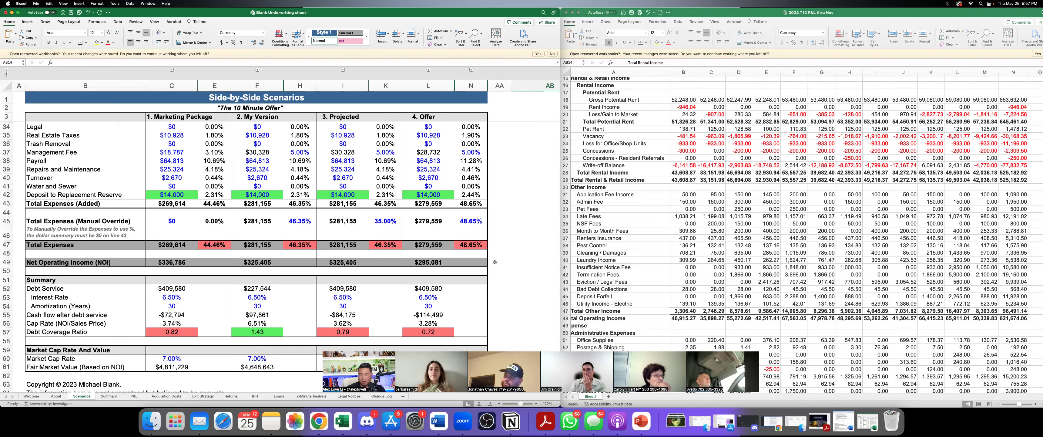
# Step: Review the scenarios' expenses, market value and debt coverage, and recheck them against the purchase prices and income
pyautogui.scroll(5, 501, 258)
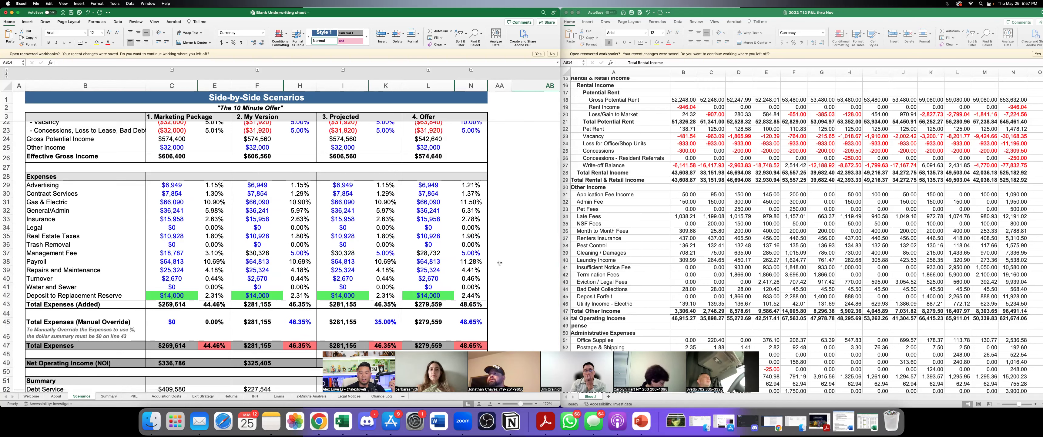
pyautogui.scroll(-5, 500, 262)
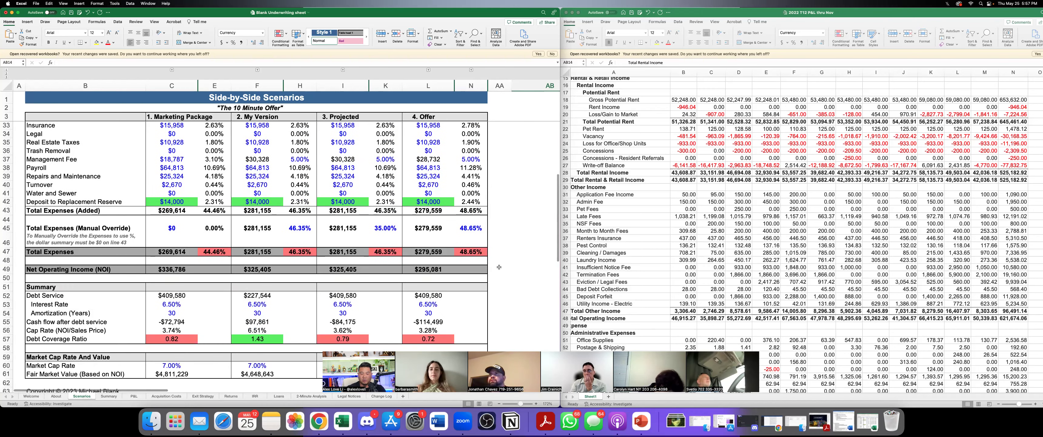
pyautogui.scroll(-3, 498, 267)
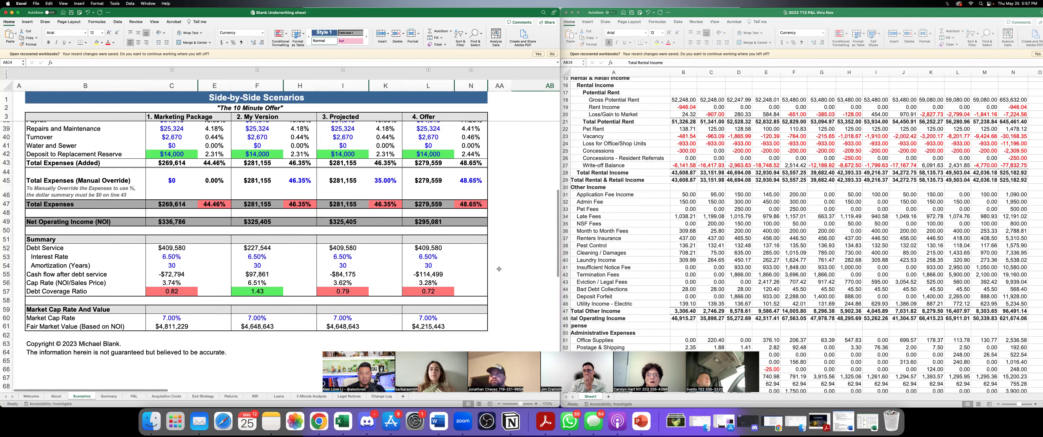
pyautogui.scroll(7, 500, 268)
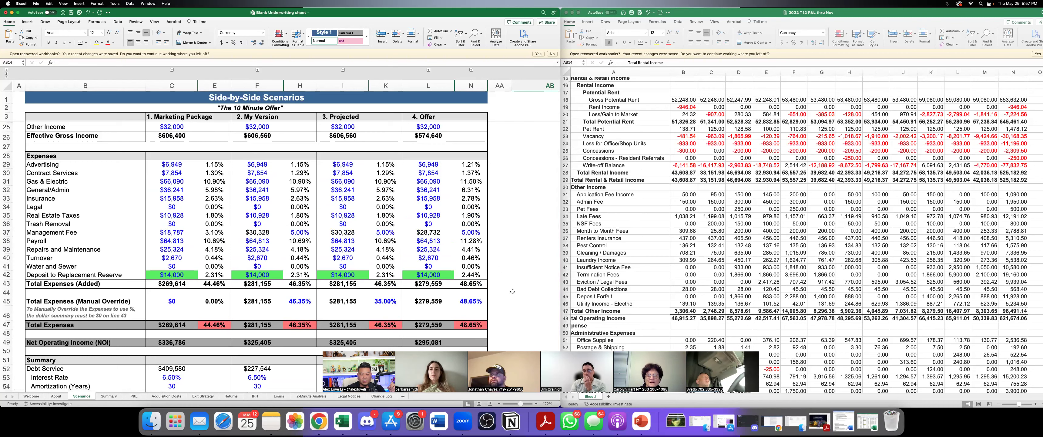
pyautogui.scroll(3, 519, 286)
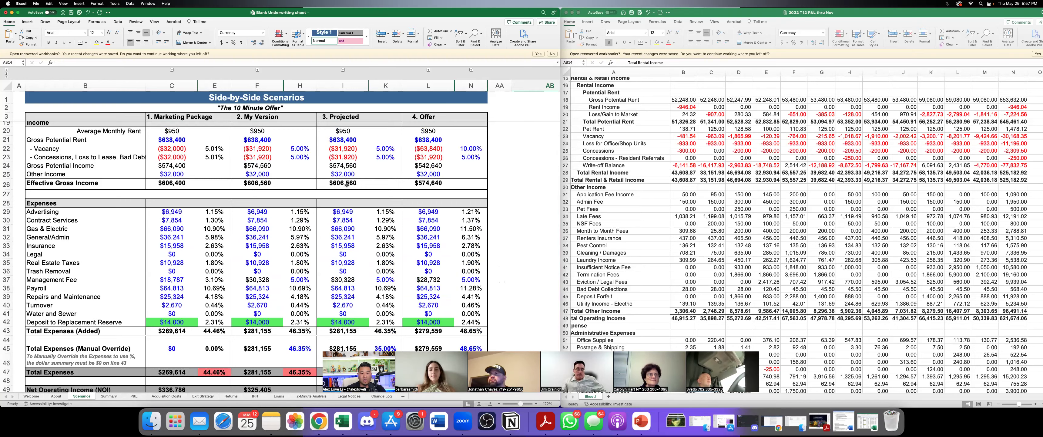
pyautogui.scroll(4, 346, 187)
pyautogui.scroll(3, 346, 187)
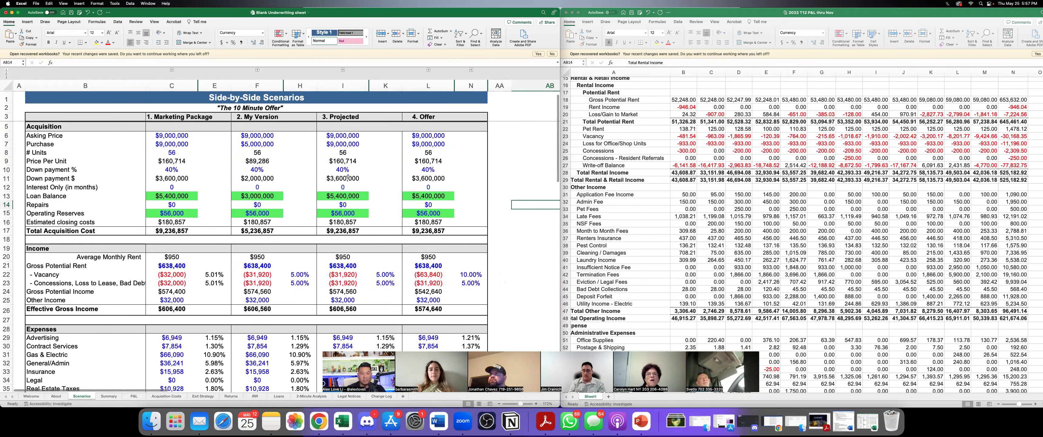
pyautogui.scroll(-8, 342, 144)
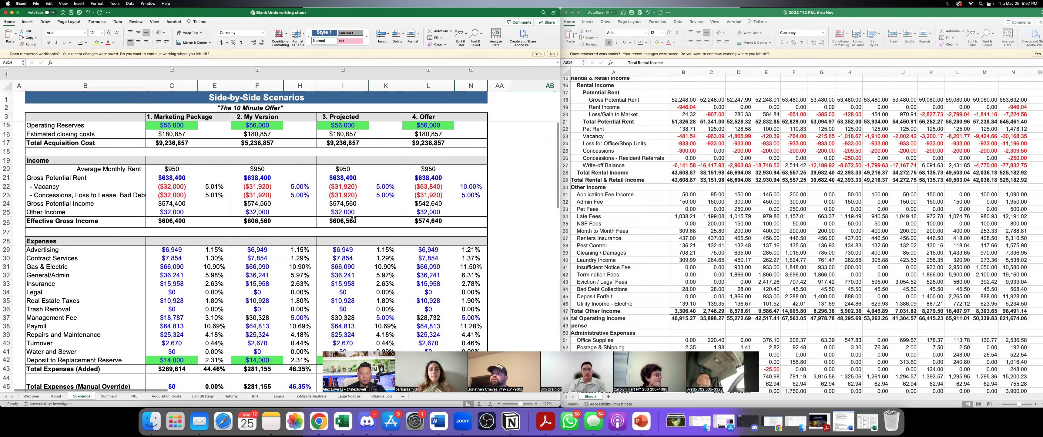
pyautogui.scroll(-5, 353, 217)
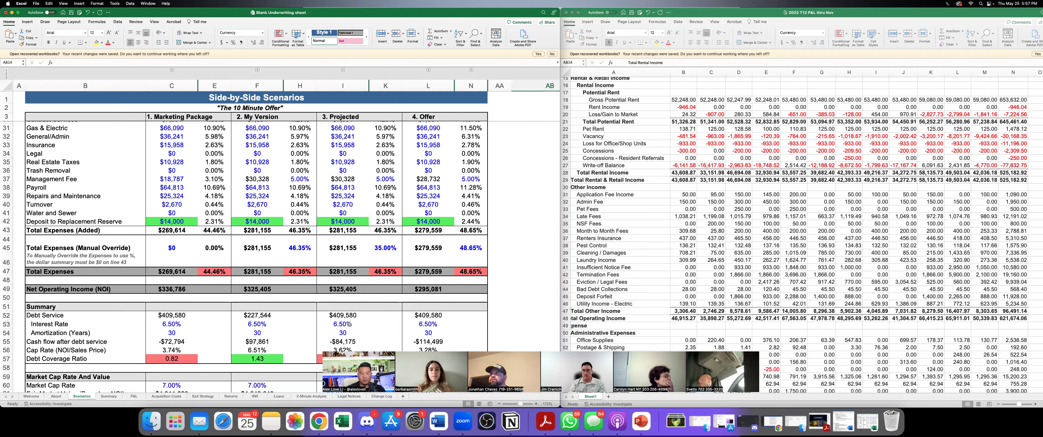
# Step: Set the Projected scenario's interest rate to 4.4% and check its debt service and debt coverage ratio
pyautogui.click(348, 324)
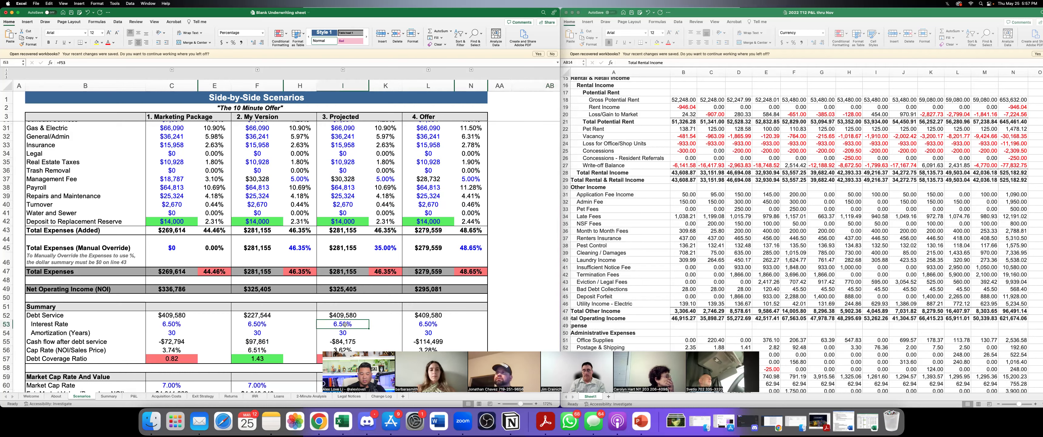
pyautogui.scroll(-3, 344, 324)
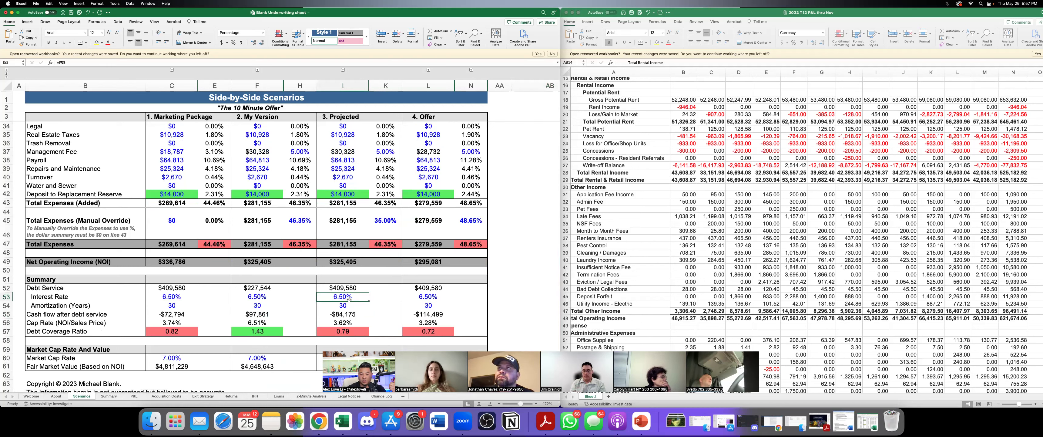
pyautogui.write('4.4')
pyautogui.press('Return')
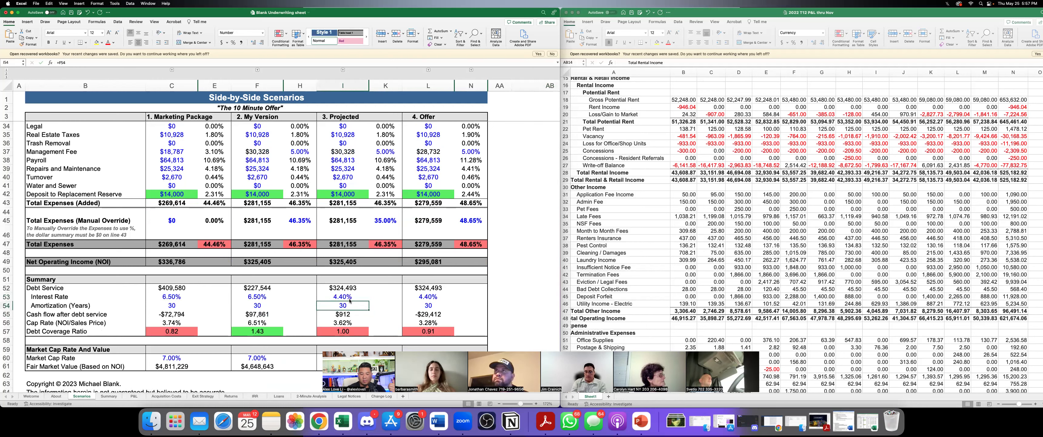
pyautogui.click(345, 298)
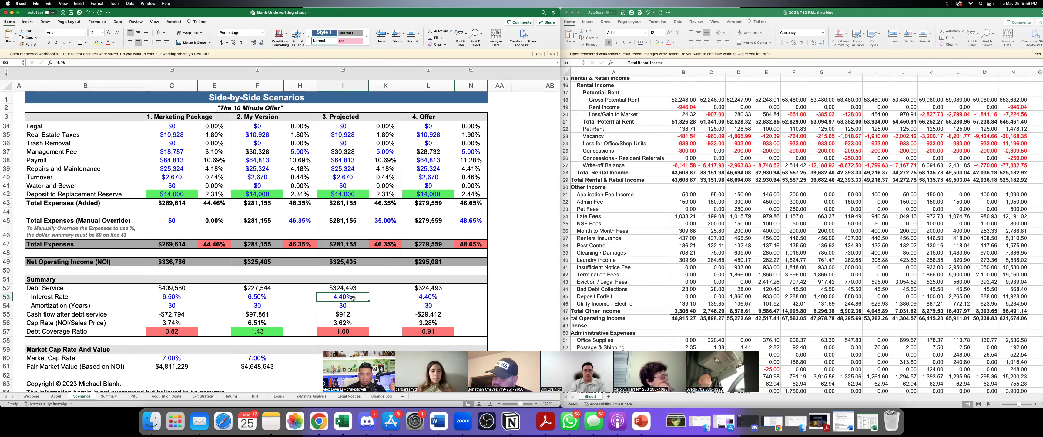
# Step: Review the scenarios' income, expenses and acquisition figures, focusing on the purchase price and debt coverage of My Version
pyautogui.scroll(8, 352, 298)
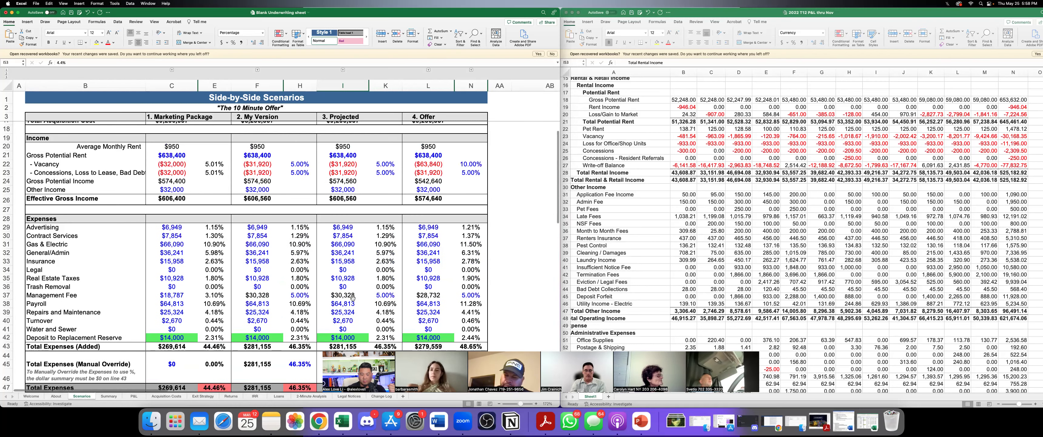
pyautogui.scroll(-9, 352, 298)
pyautogui.scroll(15, 353, 302)
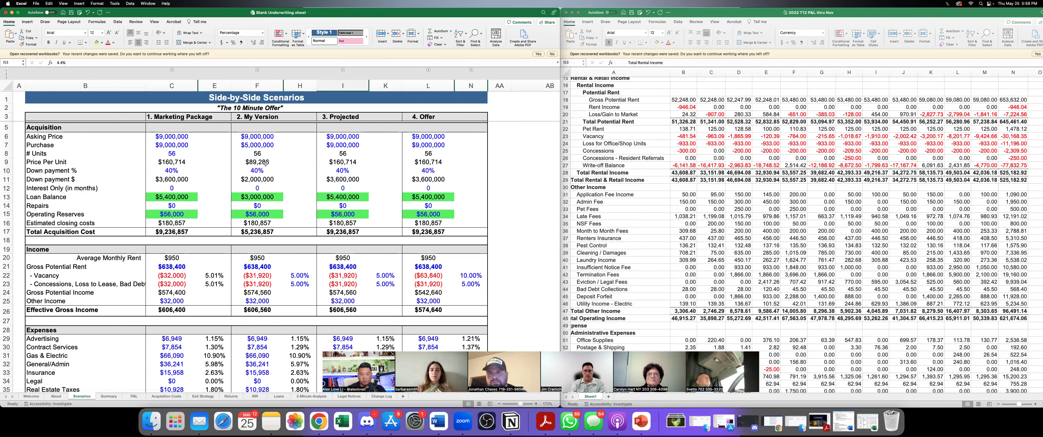
pyautogui.scroll(-2, 265, 163)
pyautogui.scroll(-5, 264, 163)
pyautogui.scroll(8, 267, 144)
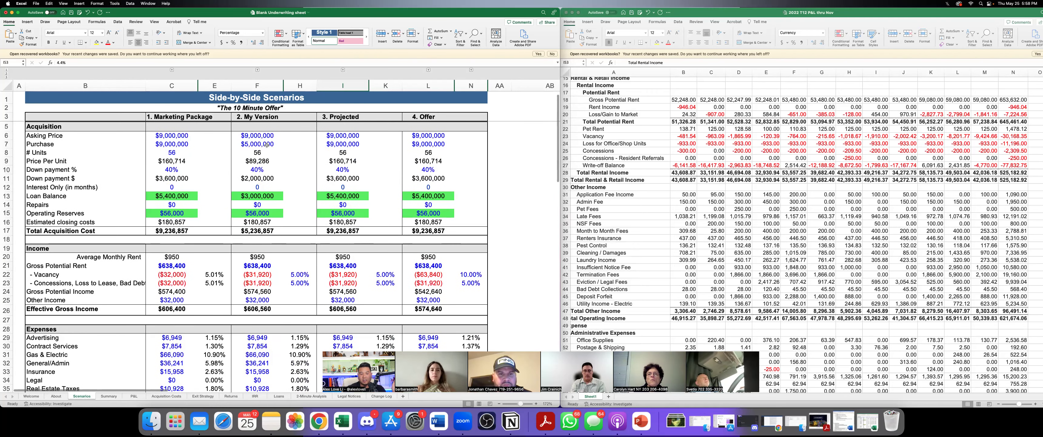
pyautogui.click(266, 145)
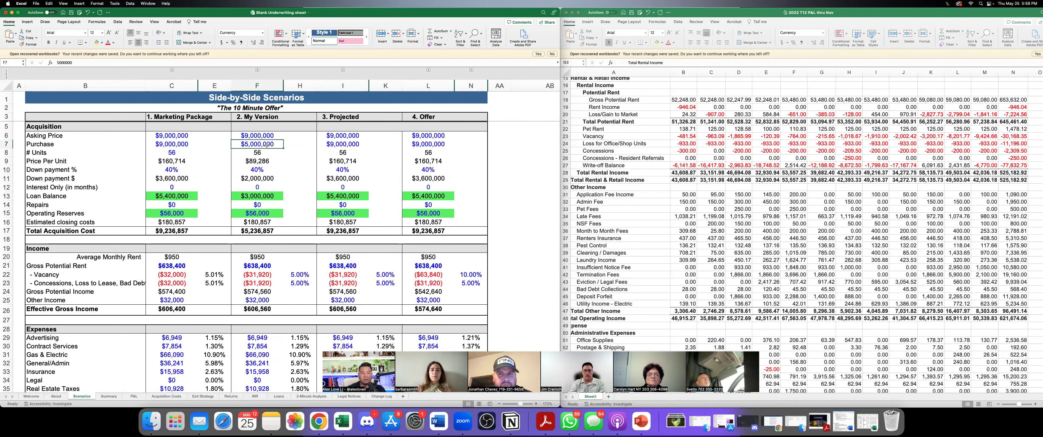
pyautogui.scroll(-12, 266, 151)
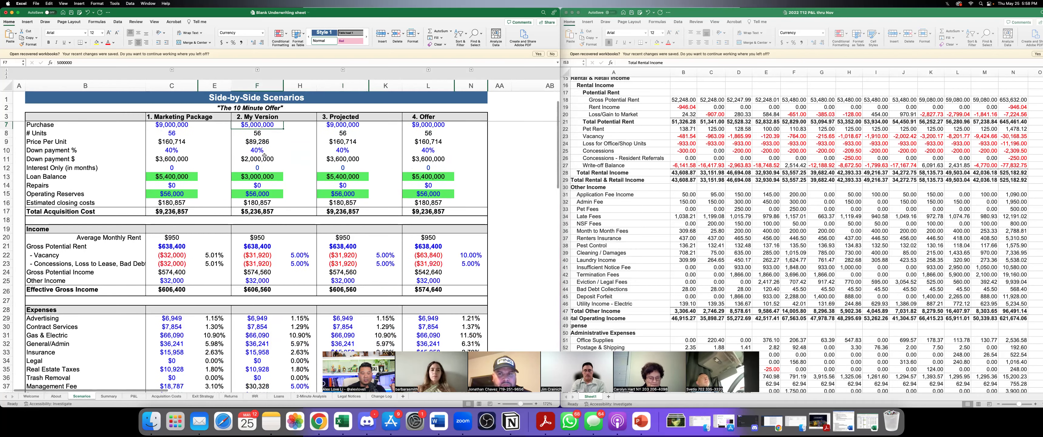
pyautogui.scroll(-1, 263, 159)
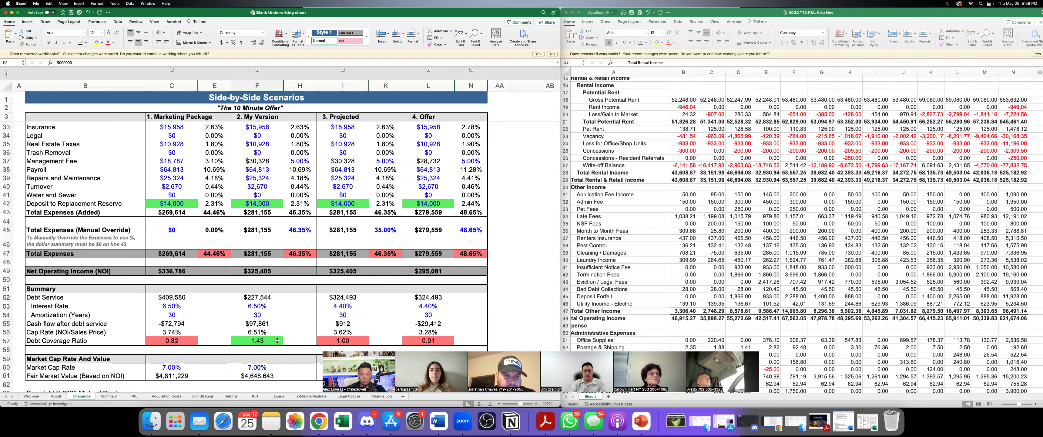
# Step: Compare the debt coverage ratios of the Projected and Offer scenarios
pyautogui.click(425, 341)
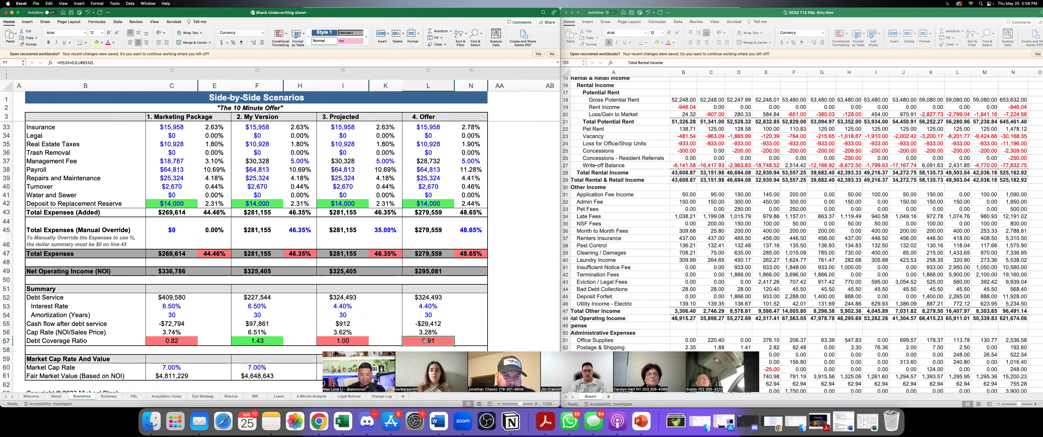
pyautogui.click(351, 341)
pyautogui.click(420, 343)
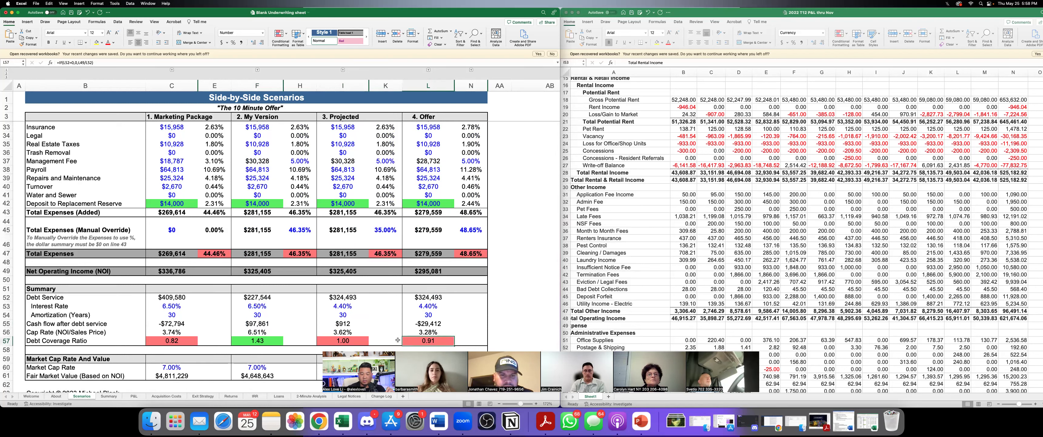
pyautogui.press('Left')
pyautogui.press('Left')
pyautogui.click(420, 341)
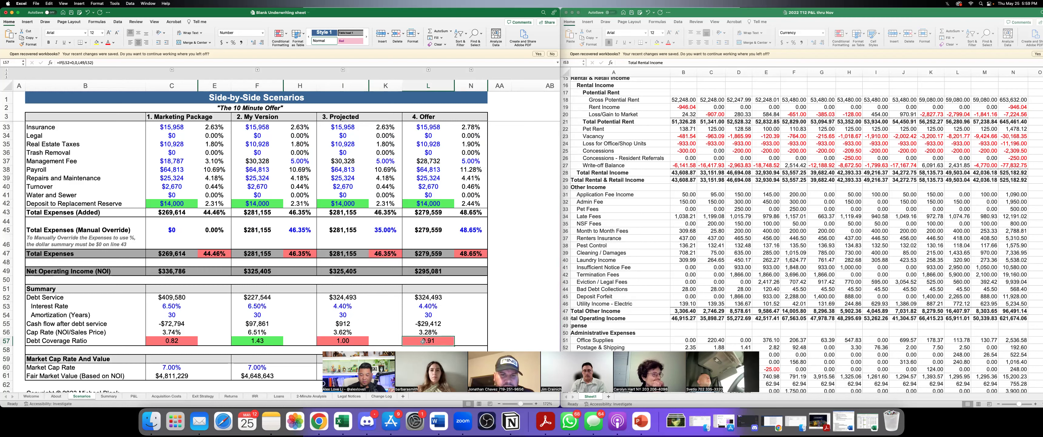
pyautogui.click(351, 343)
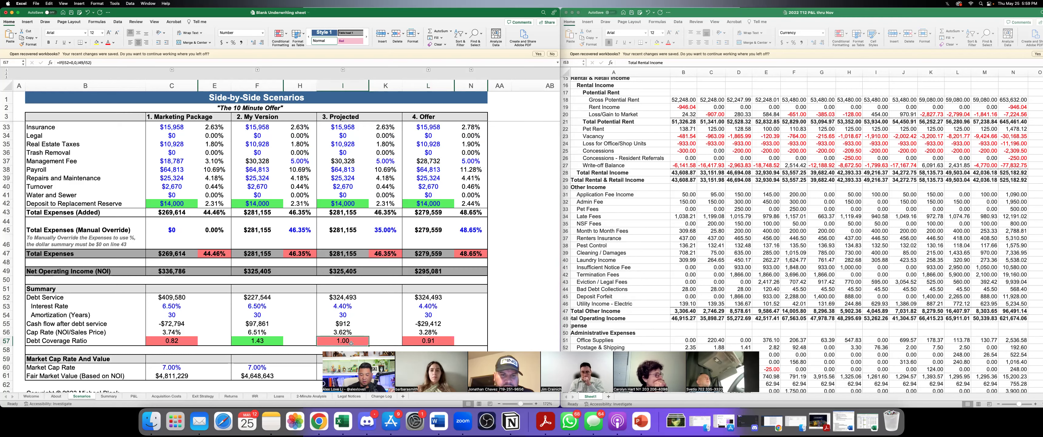
# Step: Try an average monthly rent of $1,300 in the Projected scenario, then undo the entry
pyautogui.scroll(5, 502, 223)
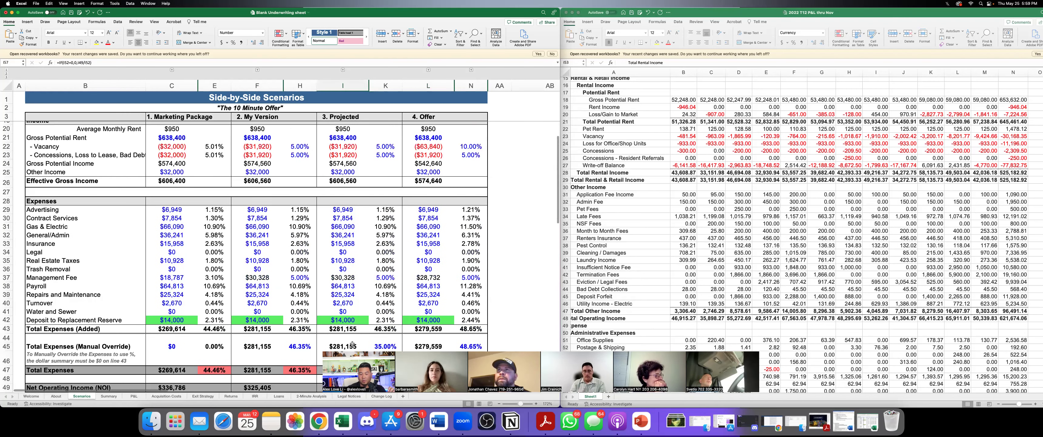
pyautogui.scroll(3, 502, 223)
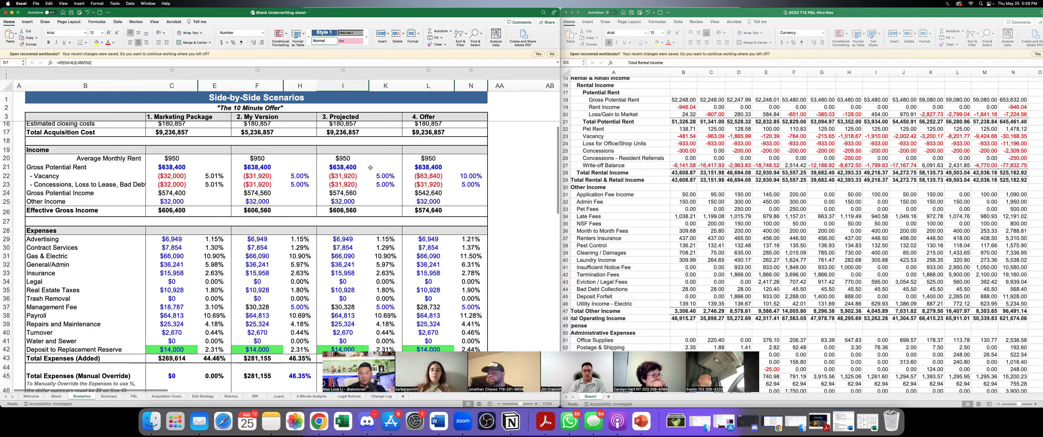
pyautogui.click(344, 158)
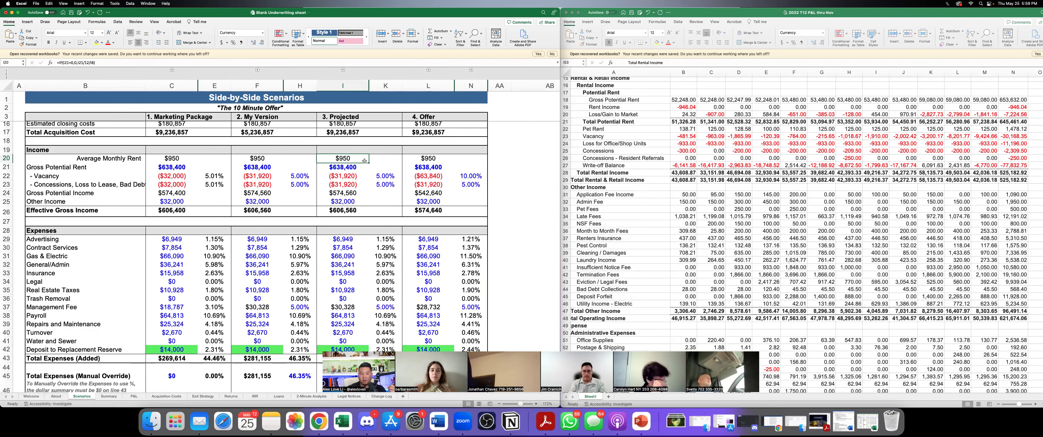
pyautogui.write('1300')
pyautogui.press('Return')
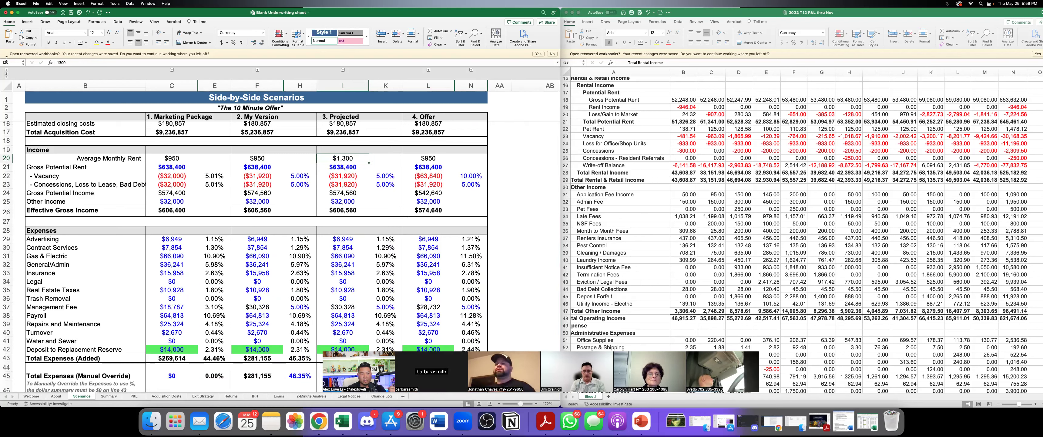
pyautogui.click(87, 15)
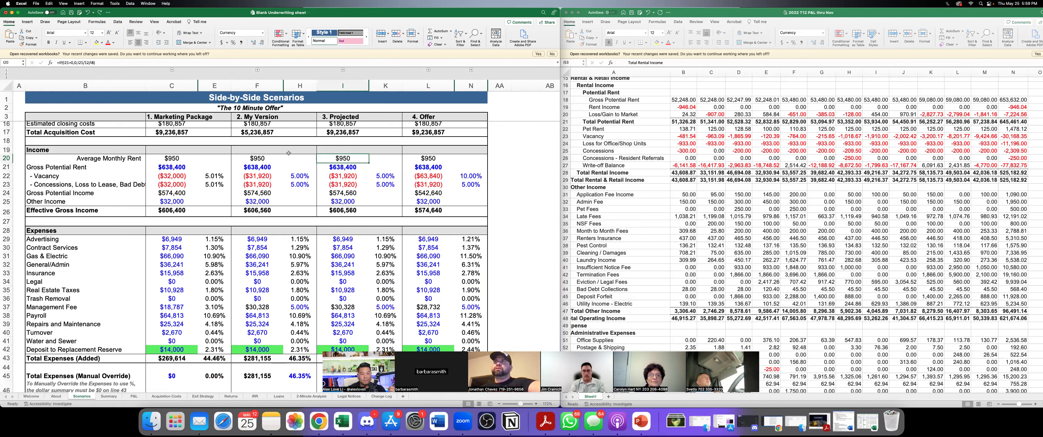
# Step: Examine the Projected scenario's gross potential rent, interest rate, expenses and summary results against the other scenarios
pyautogui.click(350, 170)
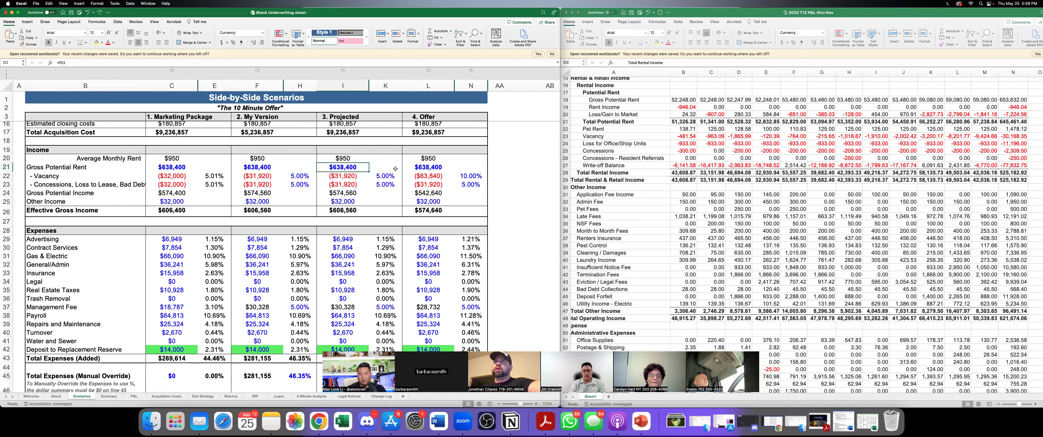
pyautogui.scroll(-10, 395, 169)
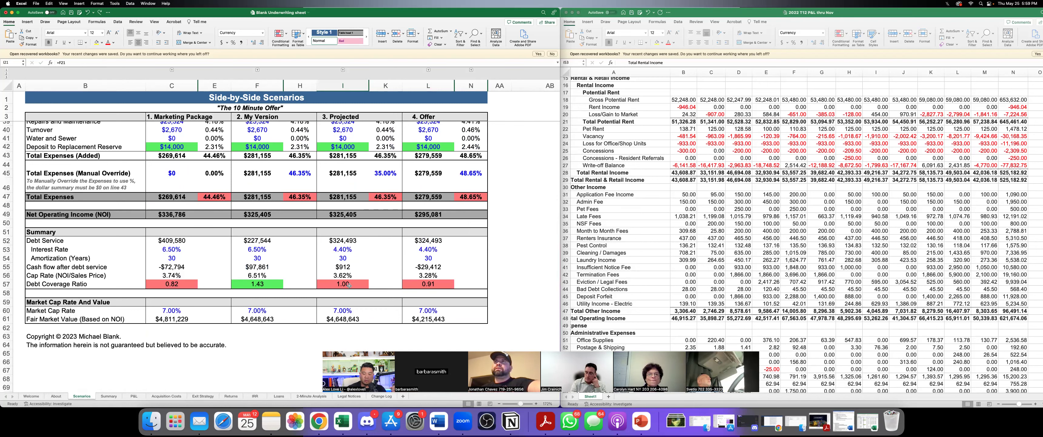
pyautogui.click(344, 249)
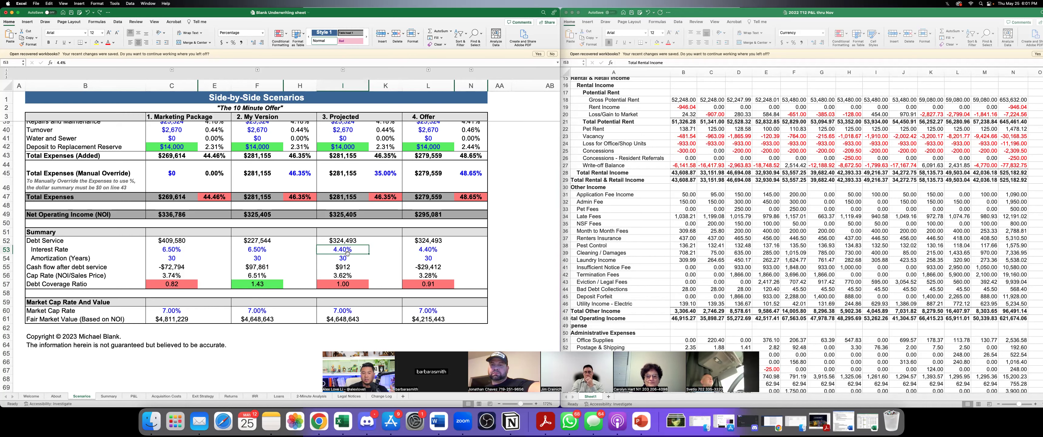
pyautogui.scroll(8, 346, 252)
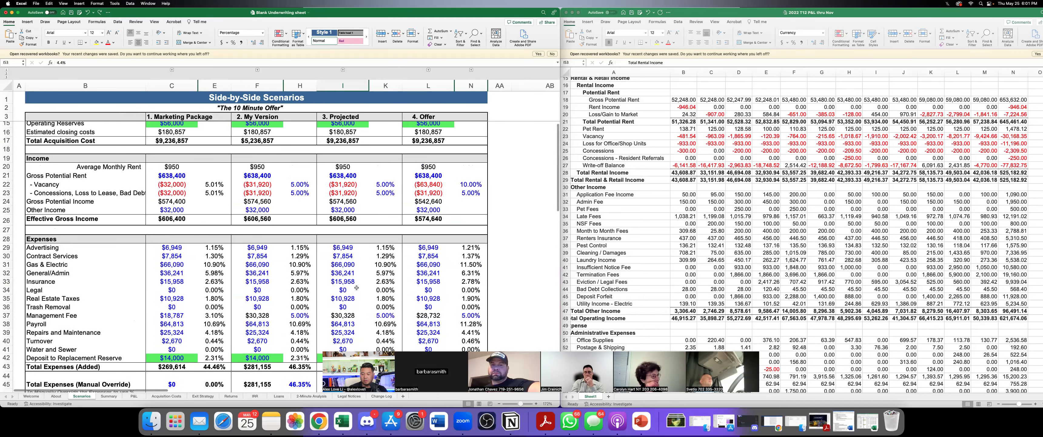
pyautogui.scroll(-6, 356, 288)
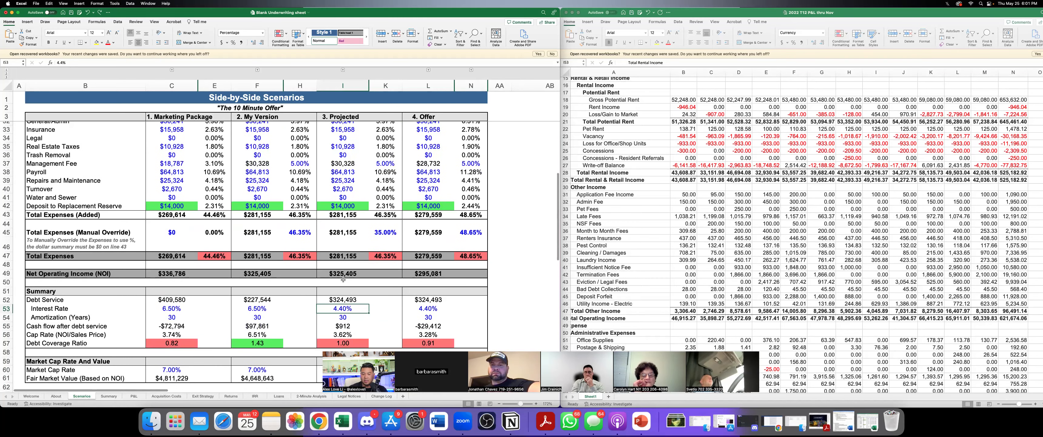
pyautogui.scroll(-1, 343, 280)
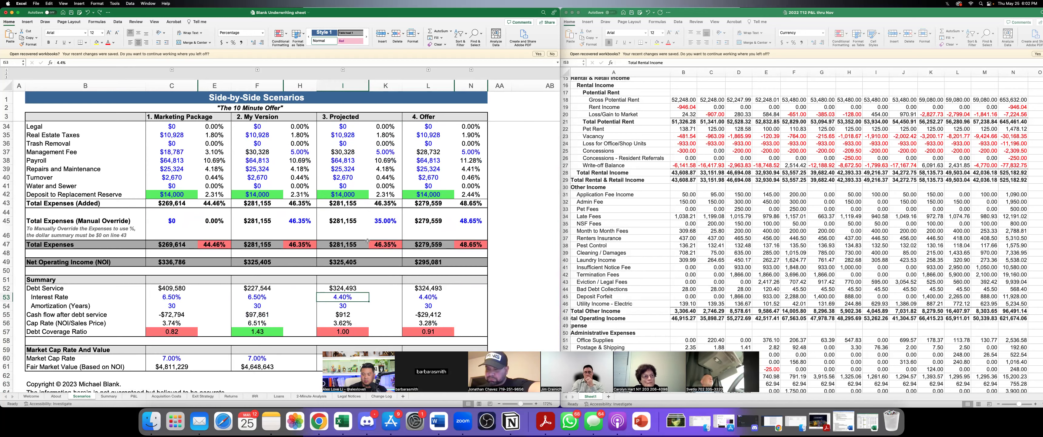
pyautogui.scroll(-5, 367, 240)
pyautogui.scroll(8, 370, 243)
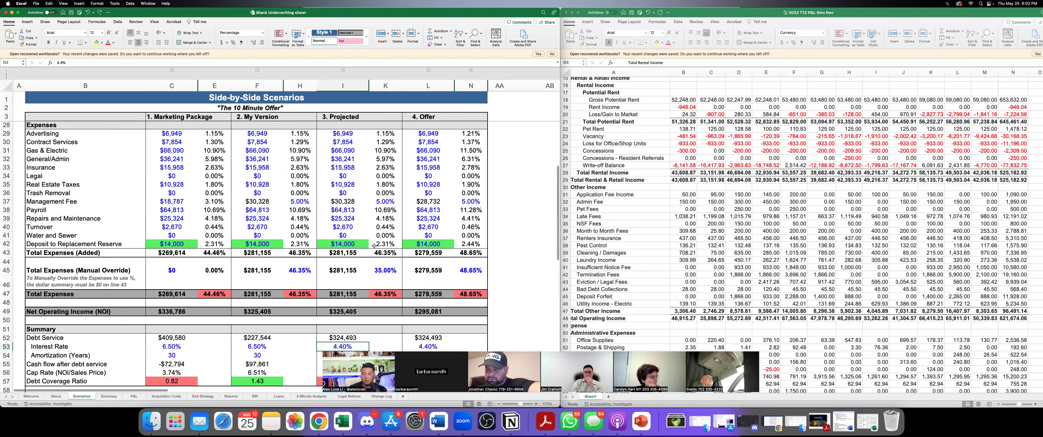
pyautogui.scroll(2, 374, 246)
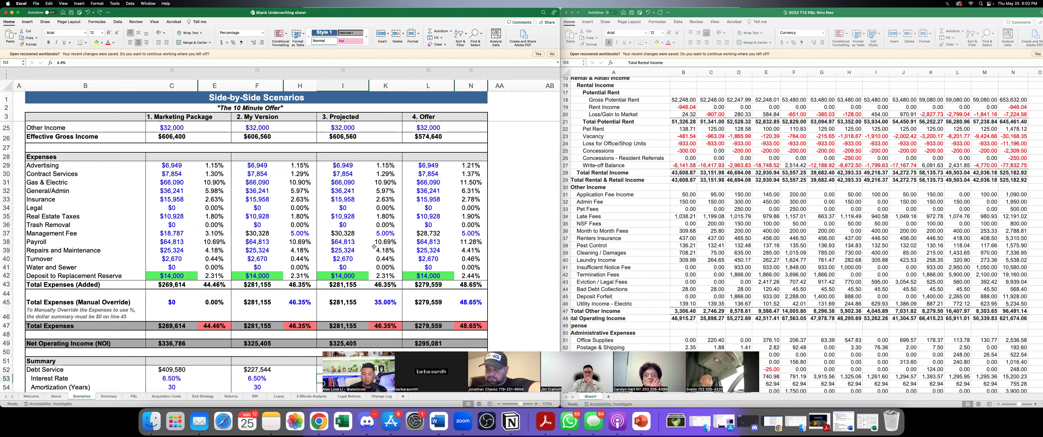